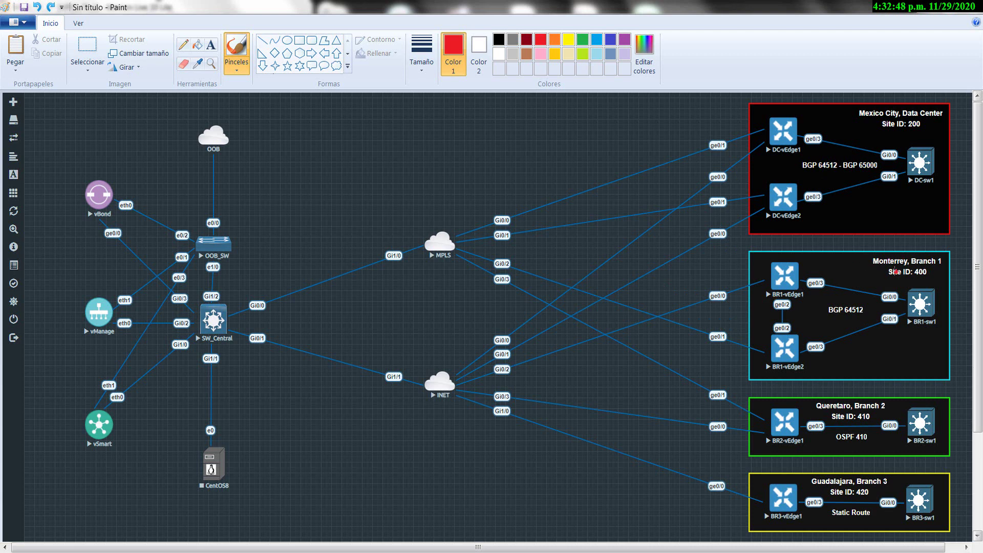
Underline Monterrey 400, Queretaro 410 and Guadalajara 420 in red, and sketch a mark beside Monterrey.
mouse_move(897, 267)
mouse_down()
mouse_move(866, 268)
mouse_move(944, 282)
mouse_up()
drag(658, 305, 665, 310)
click(695, 318)
drag(620, 341, 725, 312)
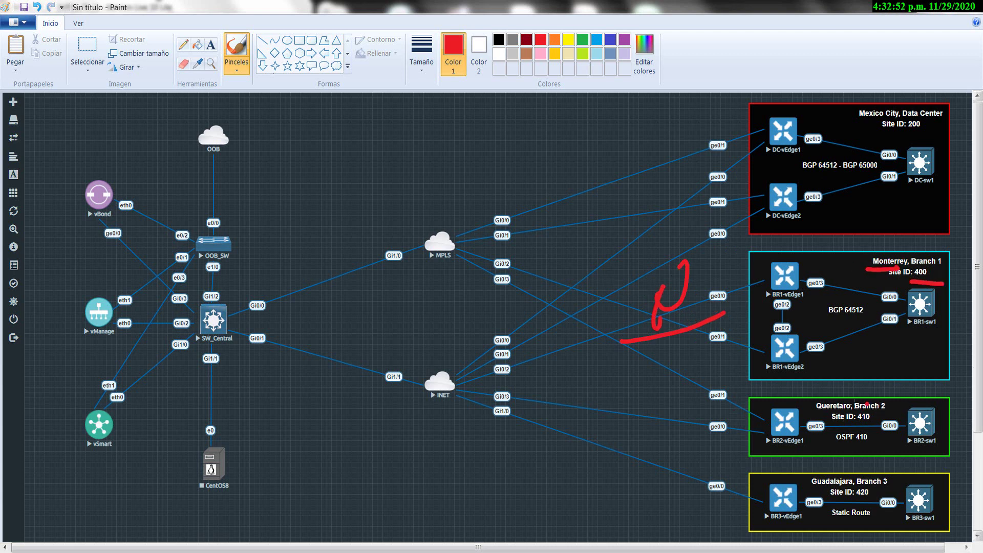
drag(810, 412, 844, 414)
drag(808, 487, 846, 489)
drag(858, 426, 889, 423)
drag(852, 499, 880, 498)
Draw red marks over Queretaro's links and circle the mark near Monterrey.
mouse_move(658, 435)
mouse_down()
mouse_move(635, 464)
mouse_move(671, 477)
mouse_up()
mouse_move(681, 464)
mouse_down()
mouse_move(706, 450)
mouse_move(717, 410)
mouse_up()
drag(728, 375, 702, 482)
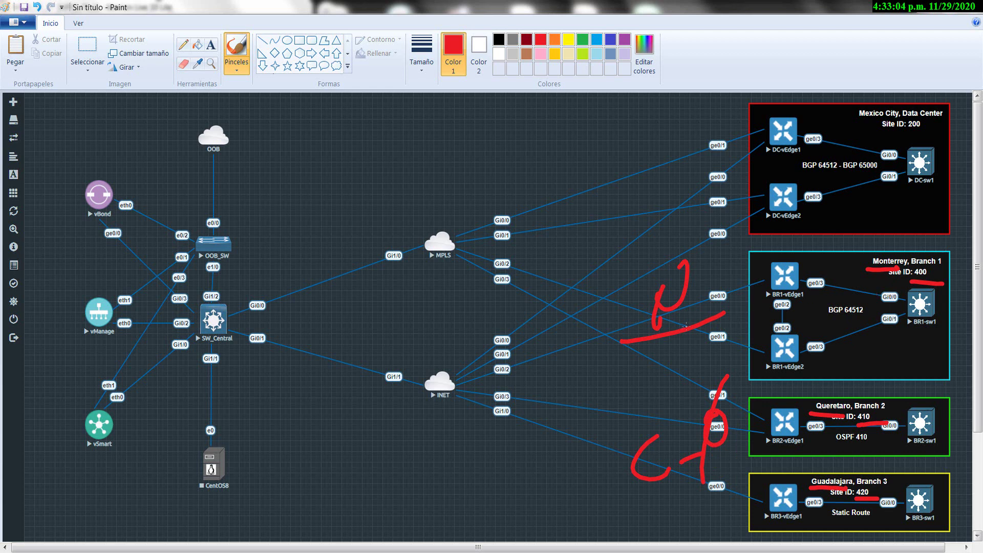
mouse_move(715, 255)
mouse_down()
mouse_move(606, 284)
mouse_move(620, 294)
mouse_up()
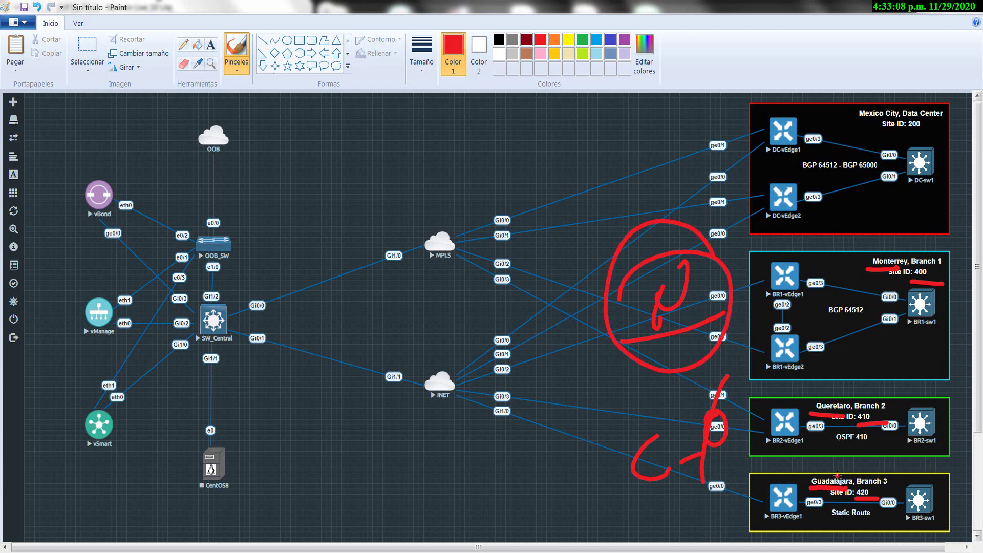
Draw red arrows from BR1-vEdge1 to DC-vEdge1, DC-vEdge2 to BR2-vEdge1, and BR2 to BR3-vEdge1.
mouse_move(810, 311)
mouse_down()
mouse_move(763, 305)
mouse_move(776, 123)
mouse_move(762, 134)
mouse_up()
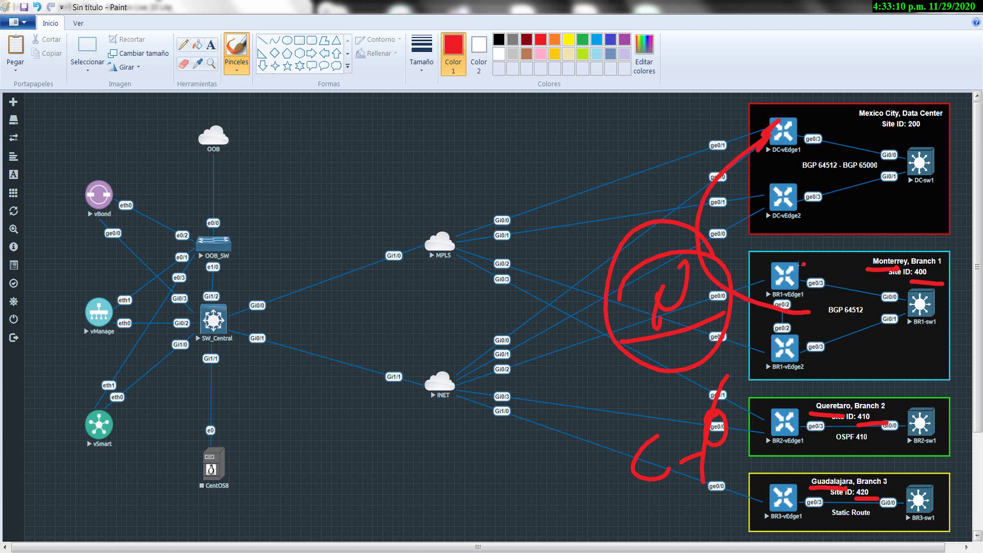
mouse_move(788, 168)
mouse_down()
mouse_move(579, 302)
mouse_move(722, 464)
mouse_up()
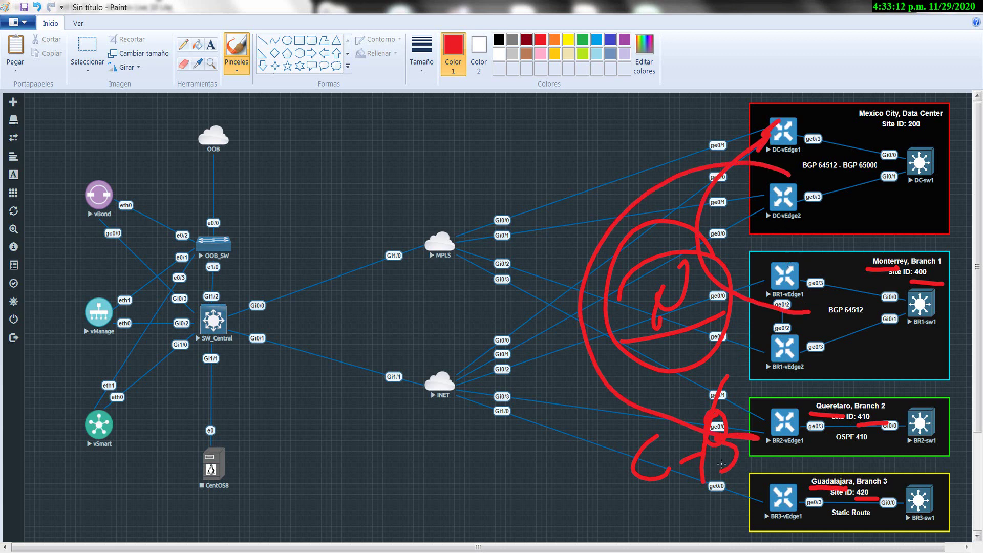
mouse_move(640, 421)
mouse_down()
mouse_move(738, 478)
mouse_move(726, 512)
mouse_up()
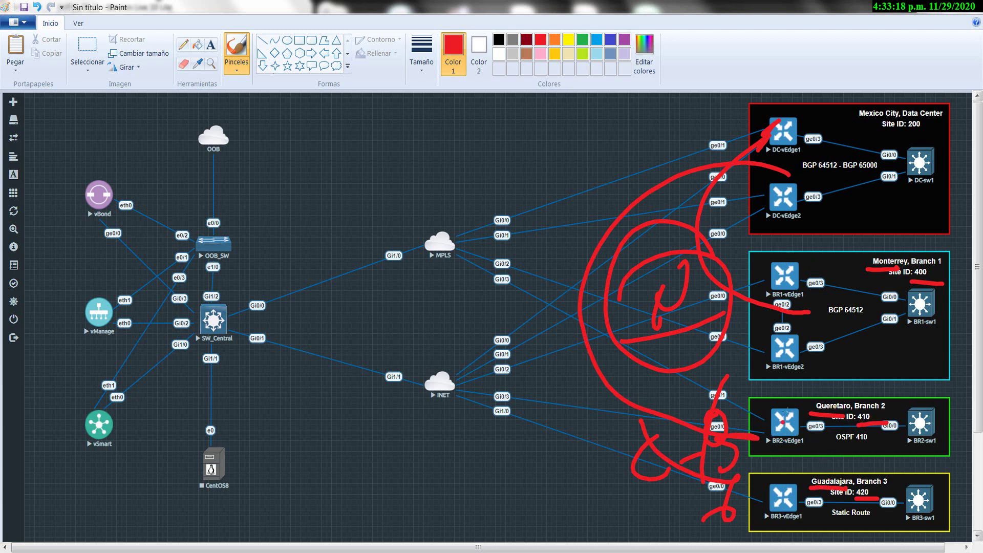
drag(788, 410, 770, 499)
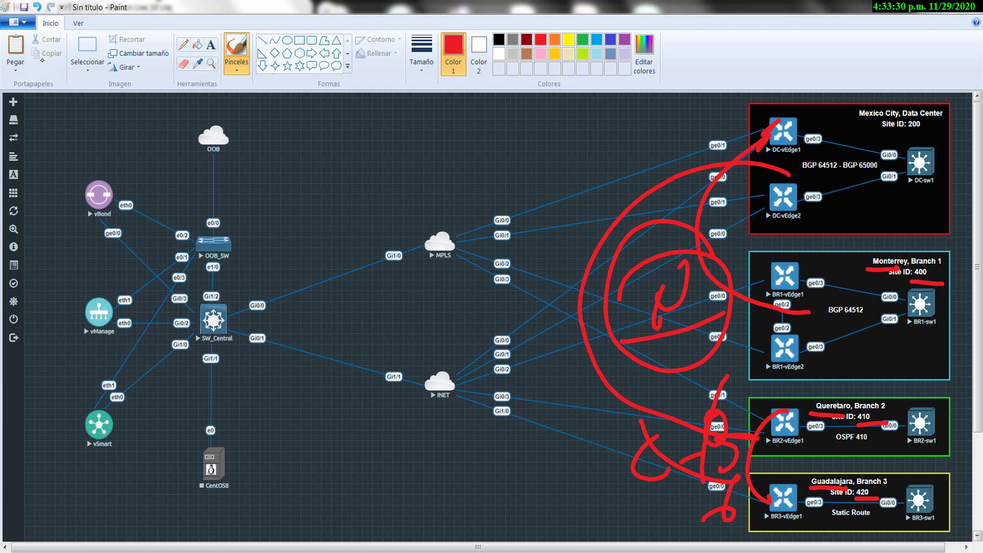
click(62, 146)
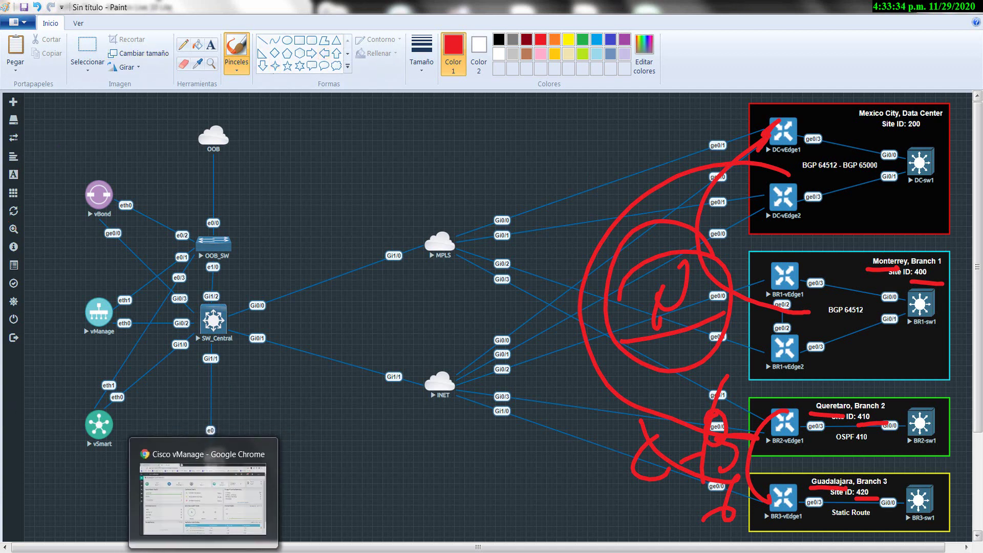
click(197, 551)
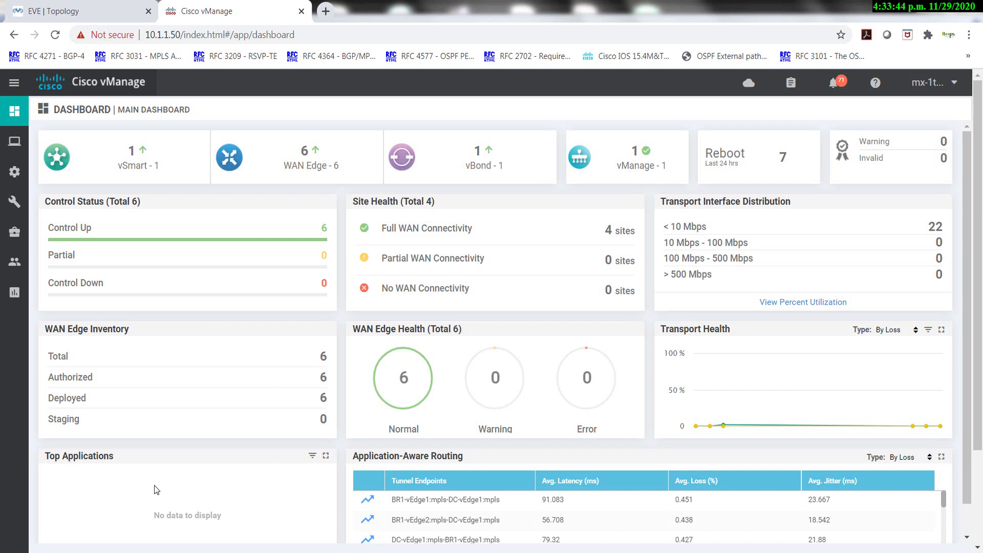
Open BR1-vEdge1's Real Time view from Monitor > Network.
mouse_move(14, 140)
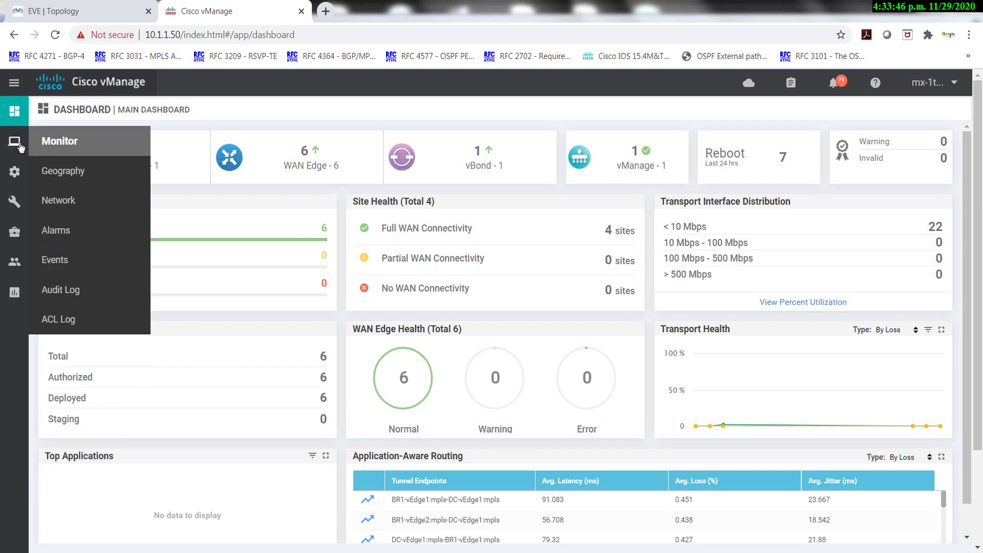
click(64, 211)
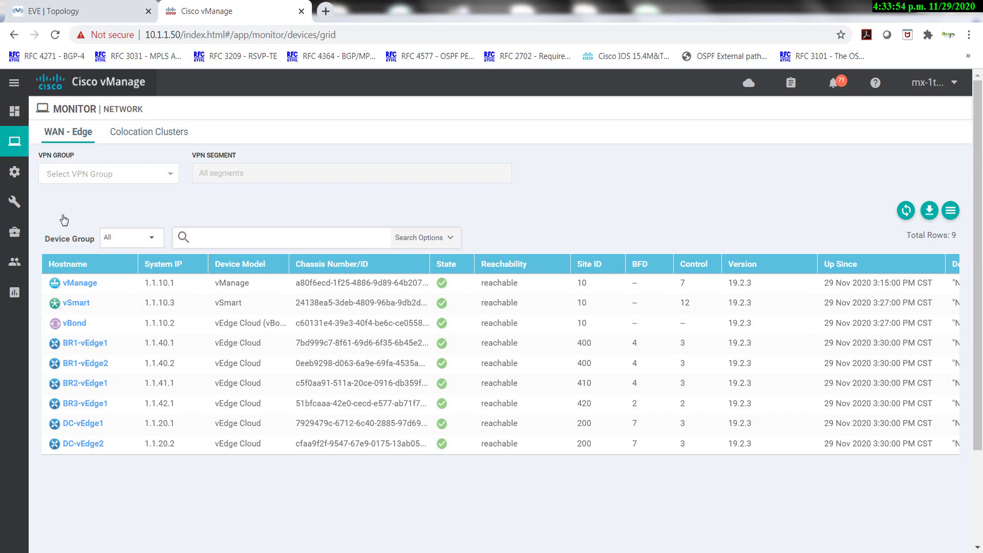
click(82, 347)
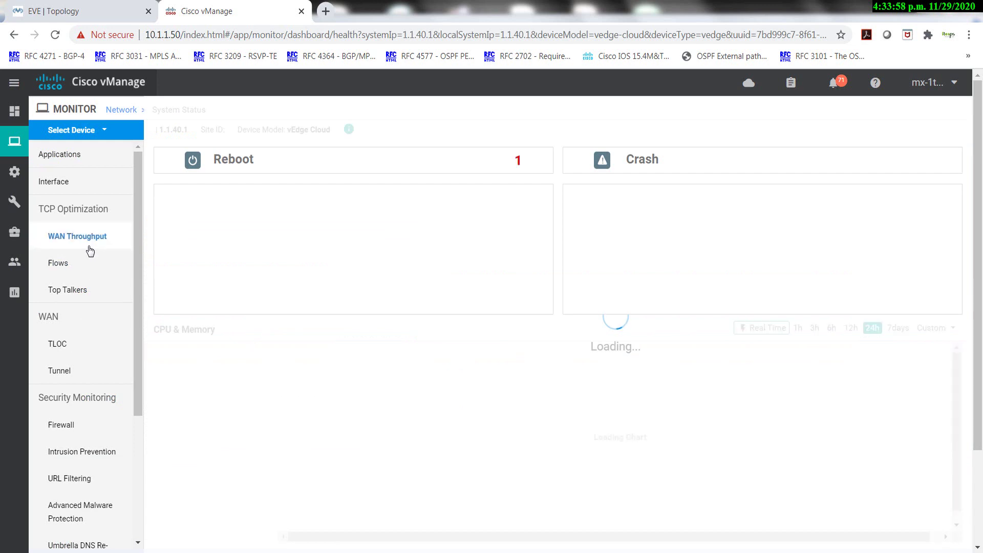
scroll(87, 252, down, 4)
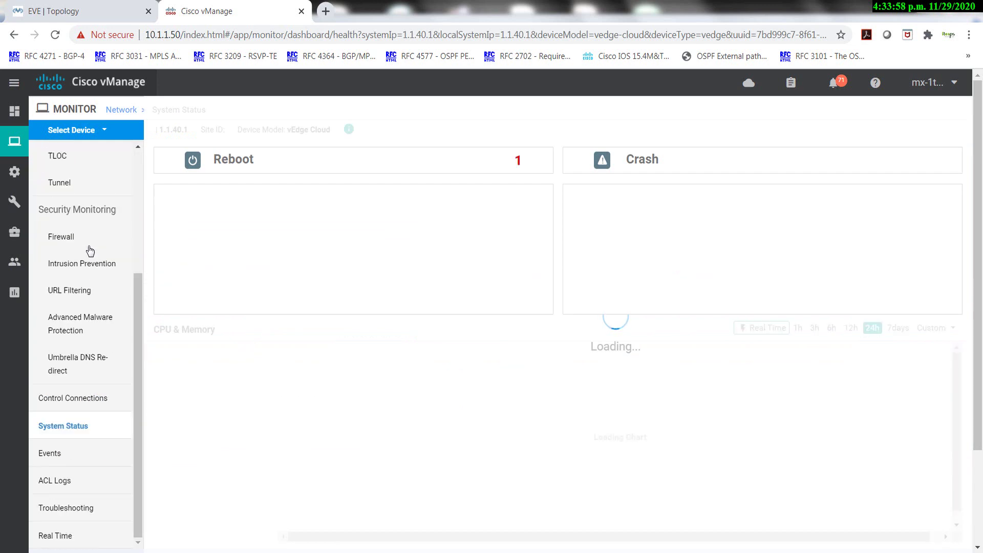
click(61, 538)
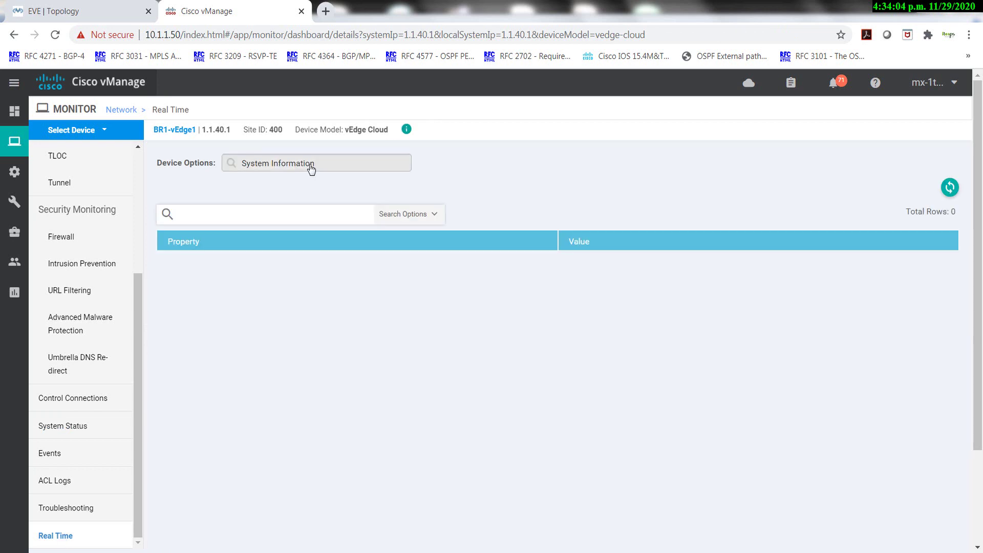
Load BR1-vEdge1's BFD Sessions table with Do Not Filter.
click(311, 169)
text(bfd)
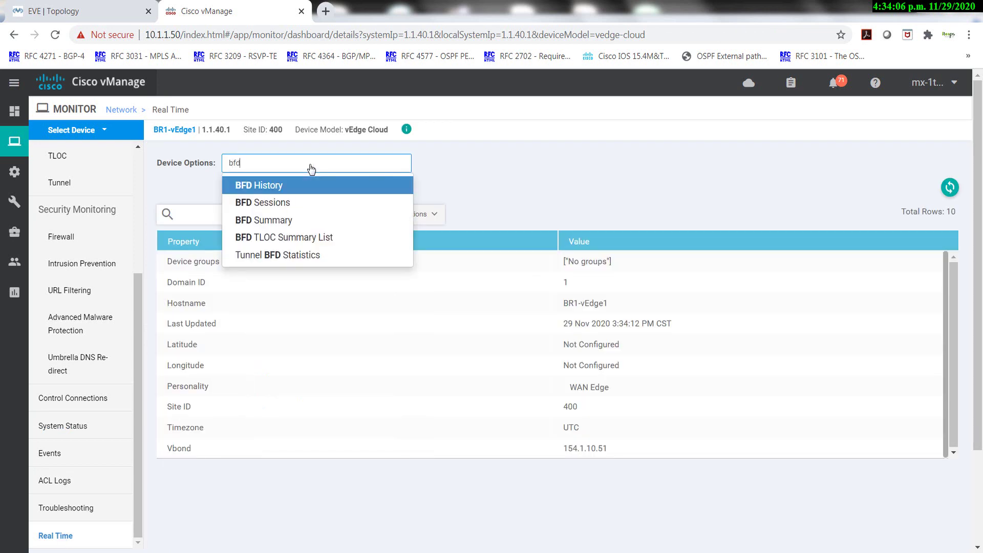
click(272, 205)
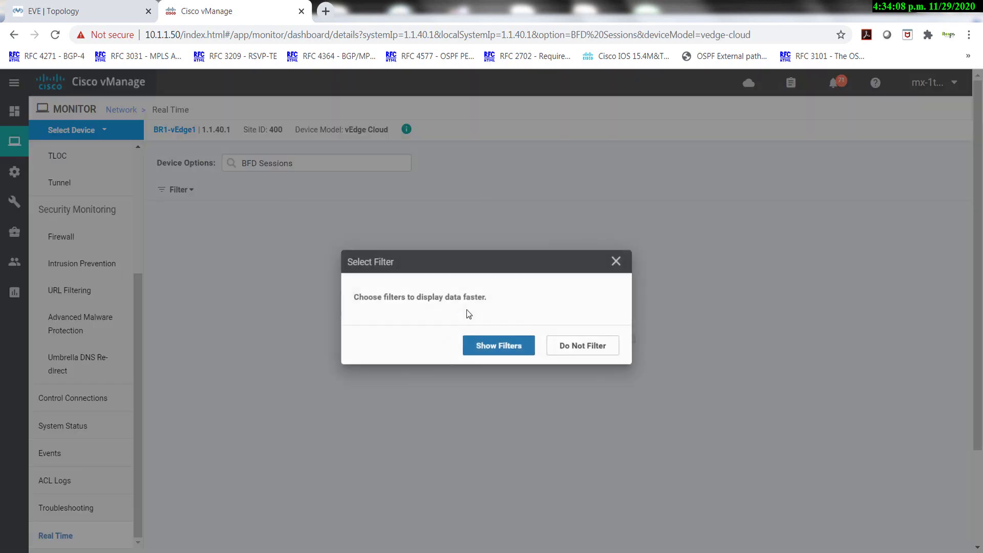
click(588, 350)
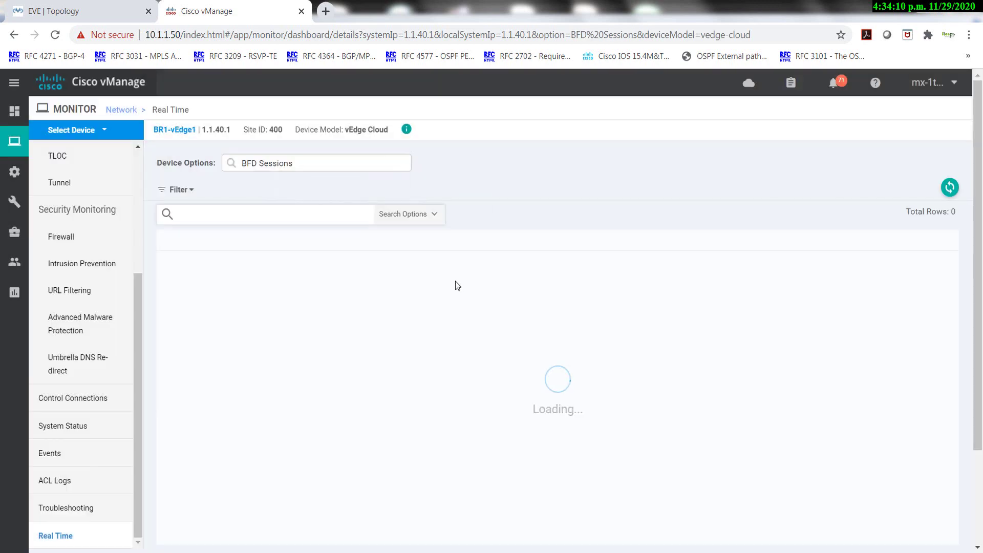
key(alt+Tab)
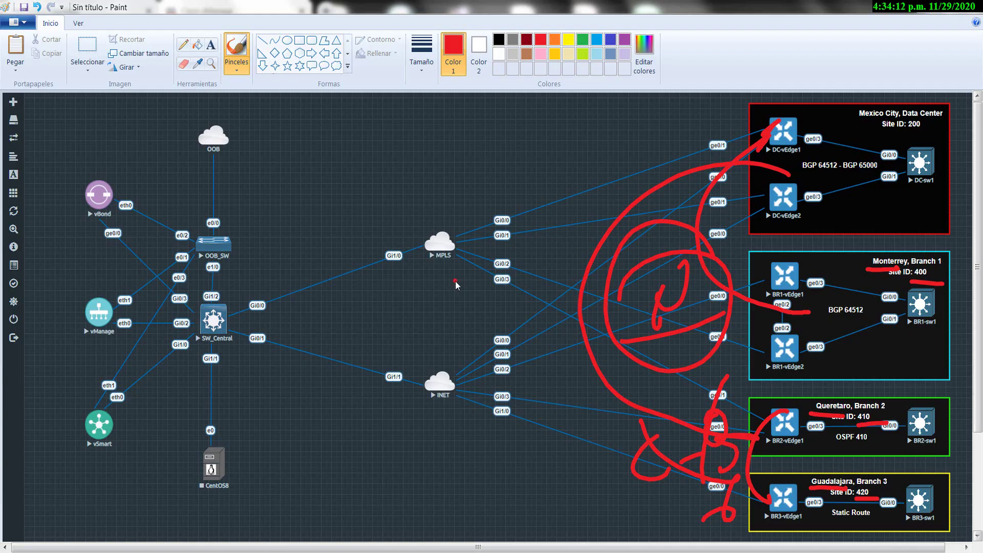
Undo the old strokes, circle BR1-vEdge1, DC-vEdge1 and DC-vEdge2, and arrow BR2/BR3-vEdge1 in red.
key(ctrl+z)
key(ctrl+z)
key(ctrl+z)
key(ctrl+z)
key(ctrl+z)
key(ctrl+z)
key(ctrl+z)
key(ctrl+z)
key(ctrl+z)
key(ctrl+z)
key(ctrl+z)
key(ctrl+z)
key(ctrl+z)
key(ctrl+z)
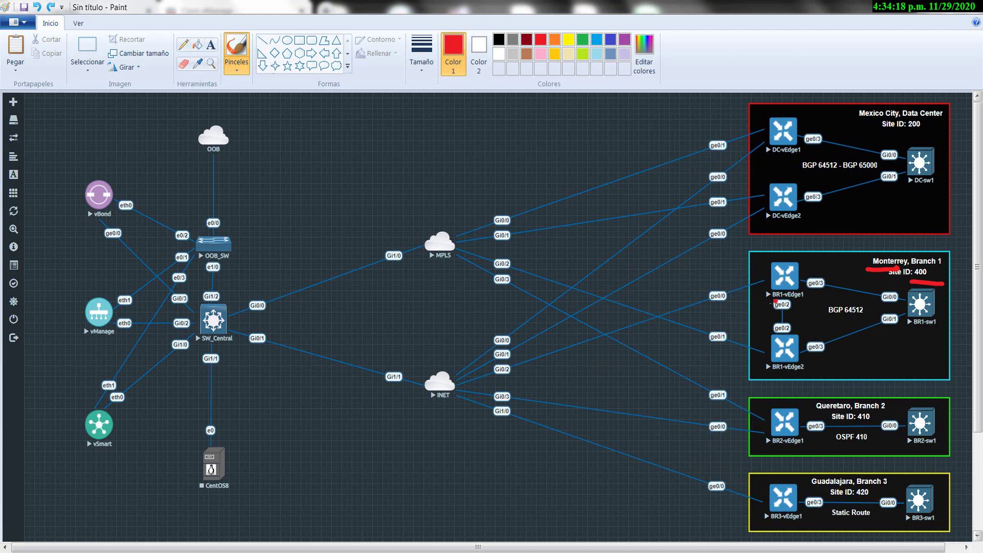
mouse_move(812, 276)
mouse_down()
mouse_move(805, 310)
mouse_move(817, 274)
mouse_up()
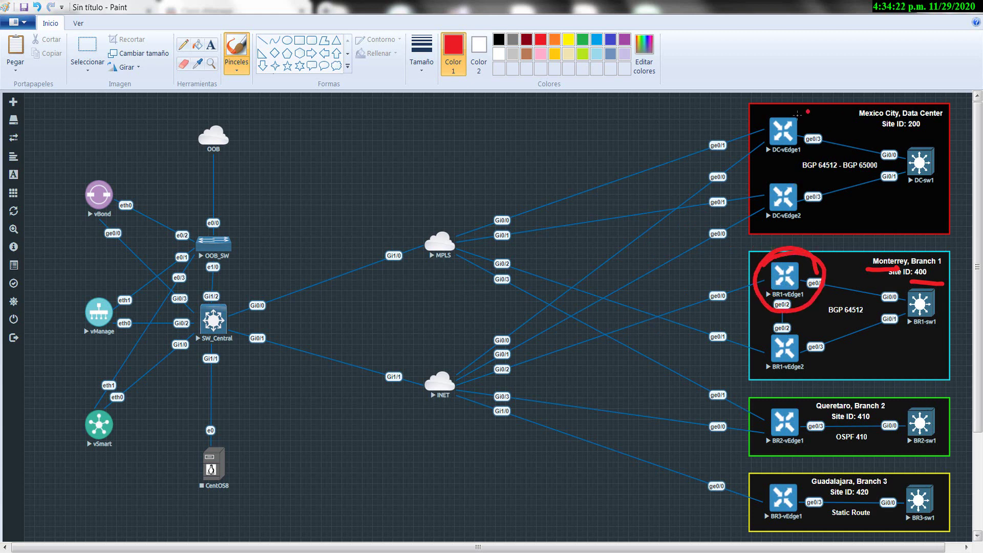
mouse_move(797, 114)
mouse_down()
mouse_move(791, 163)
mouse_move(808, 105)
mouse_up()
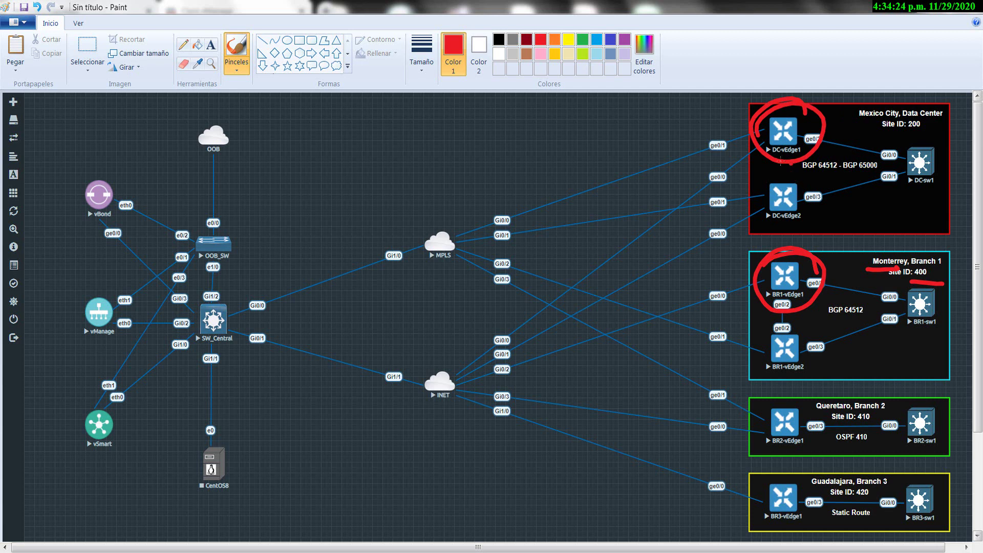
mouse_move(796, 177)
mouse_down()
mouse_move(768, 166)
mouse_move(776, 229)
mouse_up()
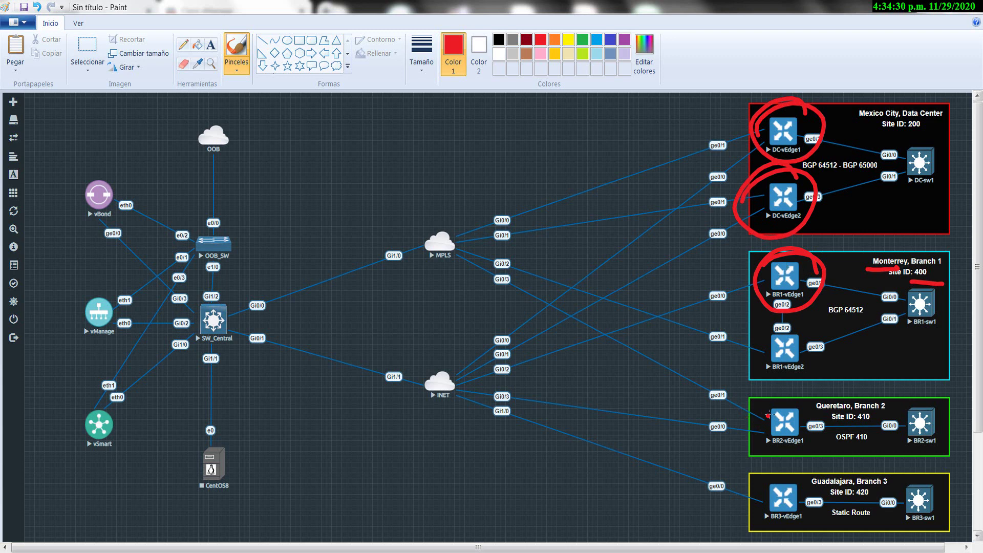
drag(766, 419, 816, 388)
drag(773, 484, 814, 464)
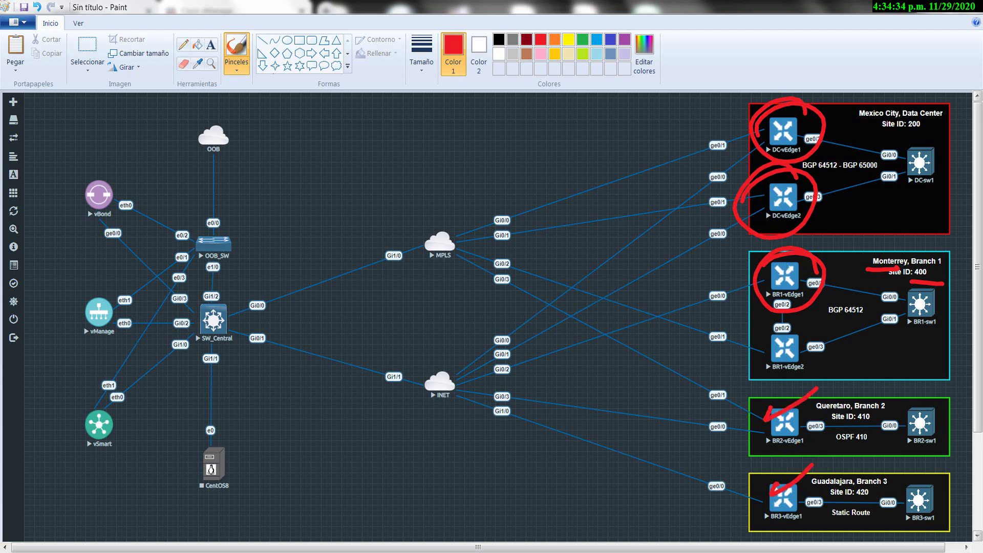
key(alt+Tab)
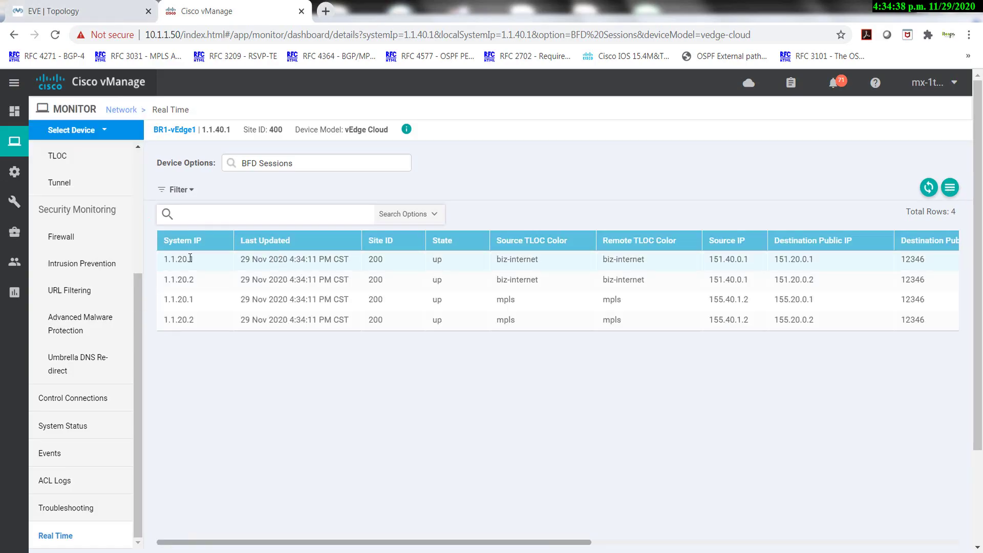
Highlight BR1's peer System IPs, then load BR3-vEdge1's unfiltered BFD Sessions.
drag(181, 258, 178, 260)
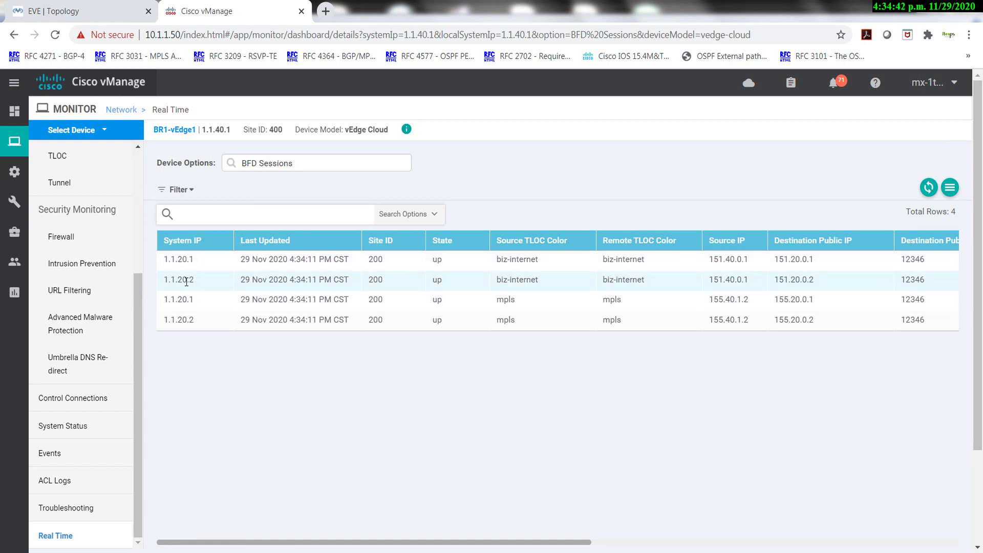
drag(193, 280, 171, 281)
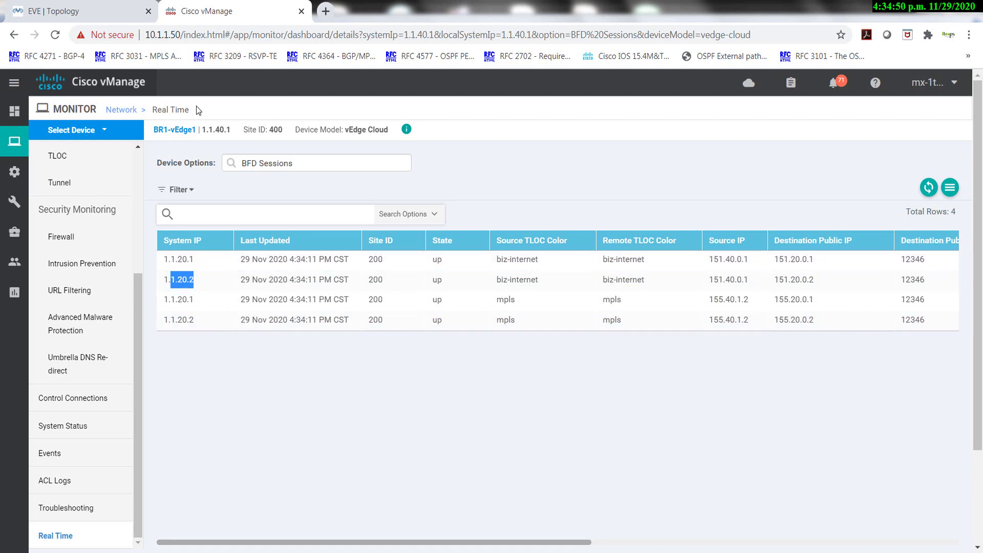
click(120, 130)
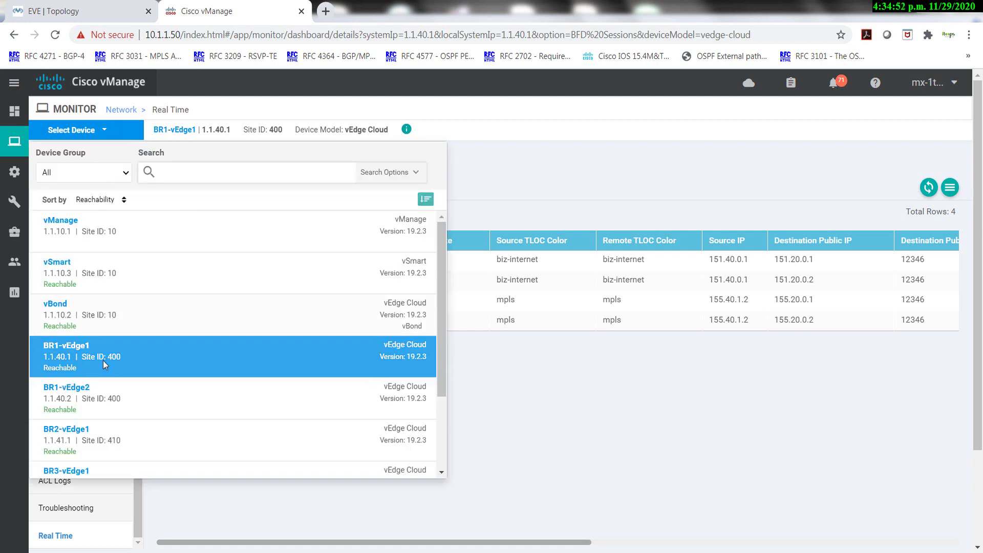
scroll(104, 412, down, 2)
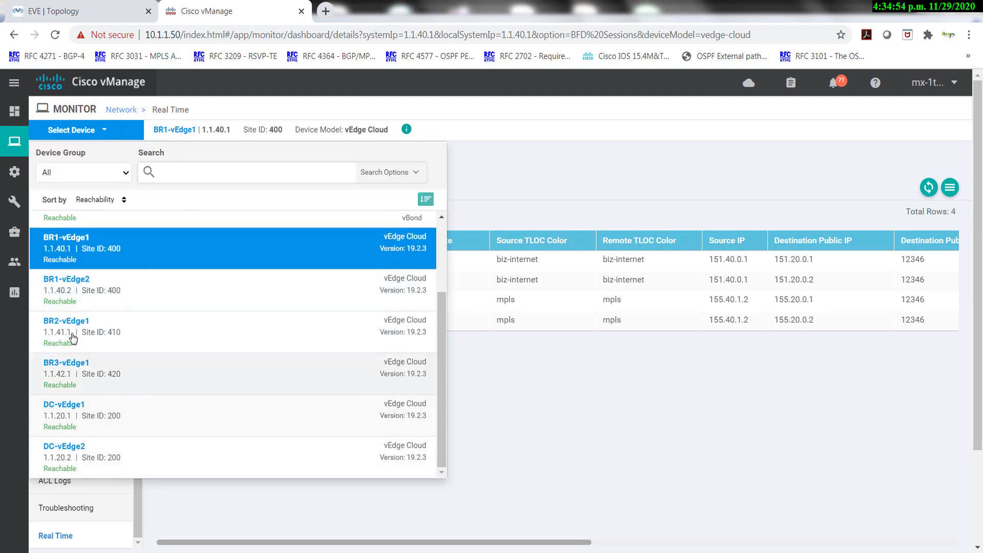
click(71, 379)
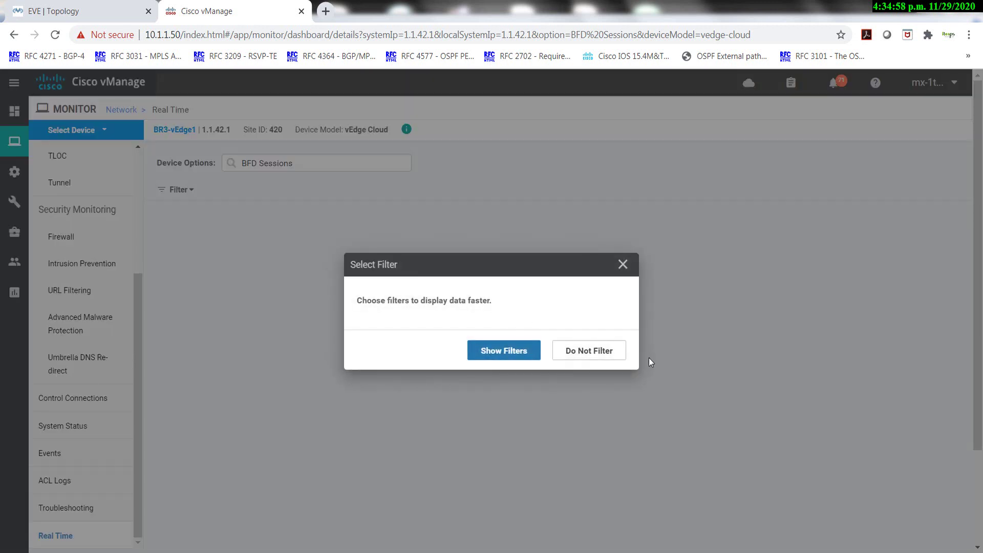
click(591, 352)
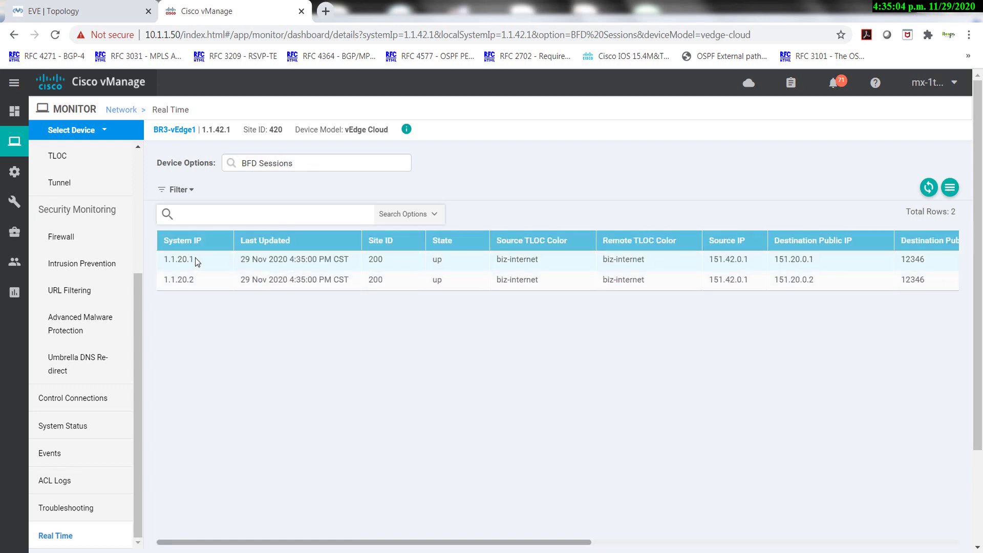
Highlight BR3's peer System IPs 1.1.20.1 and 1.1.20.2 and the biz-internet source color.
drag(195, 258, 169, 259)
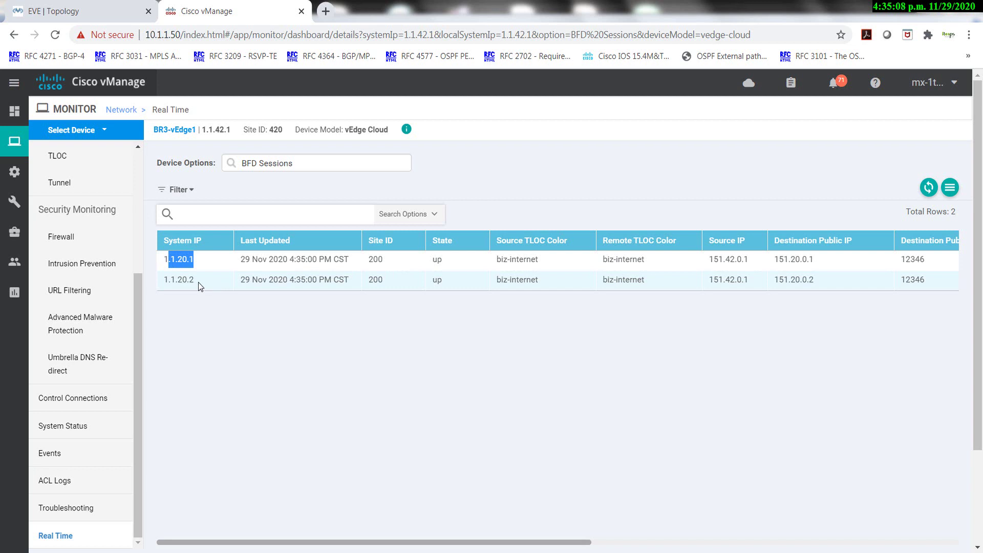
drag(198, 281, 169, 281)
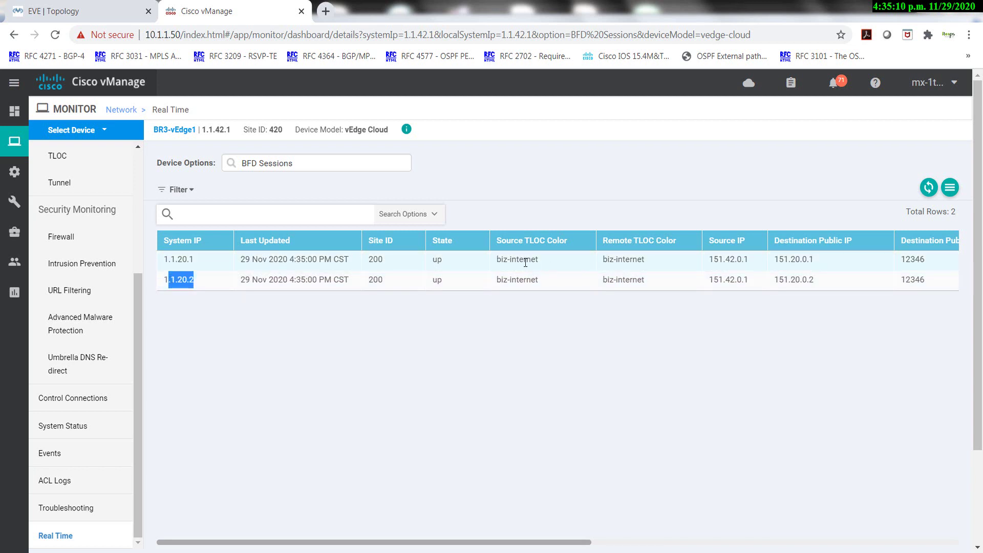
drag(539, 260, 492, 264)
key(alt+Tab)
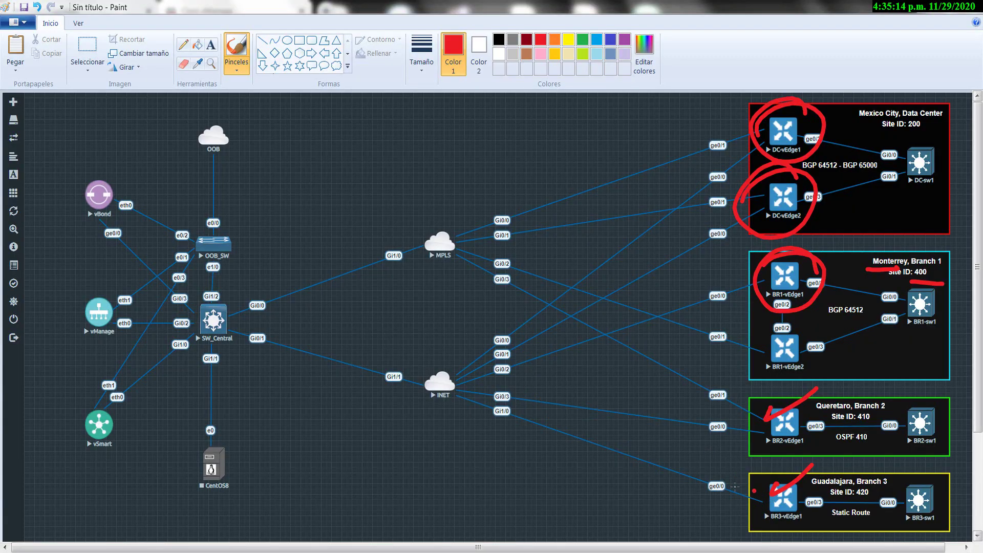
Circle BR3's ge0/0, arrow it to the INET cloud, and hand-write note 1 above MPLS.
mouse_move(724, 475)
mouse_down()
mouse_move(691, 504)
mouse_move(688, 473)
mouse_up()
drag(680, 479, 445, 383)
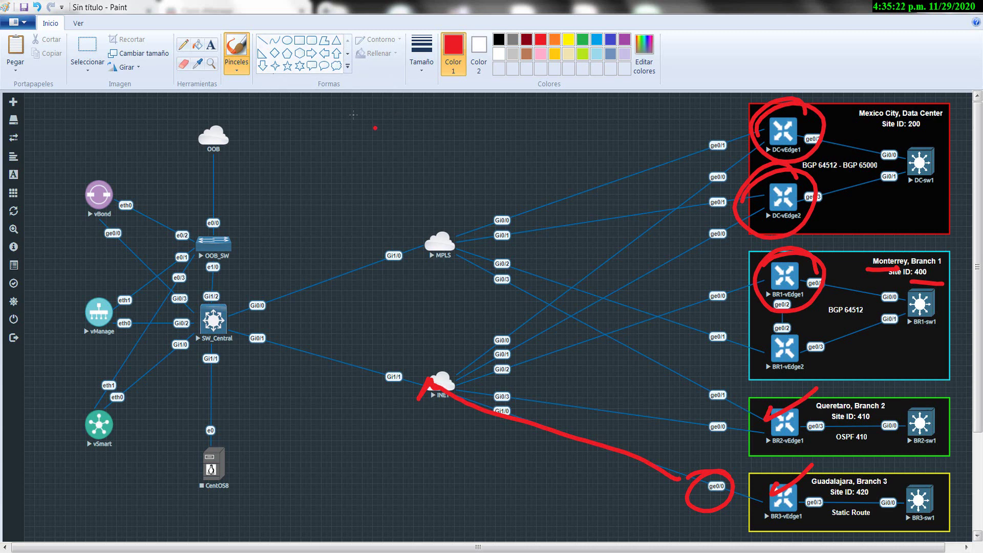
drag(285, 108, 298, 144)
drag(313, 141, 321, 138)
mouse_move(352, 109)
mouse_down()
mouse_move(349, 142)
mouse_move(389, 147)
mouse_up()
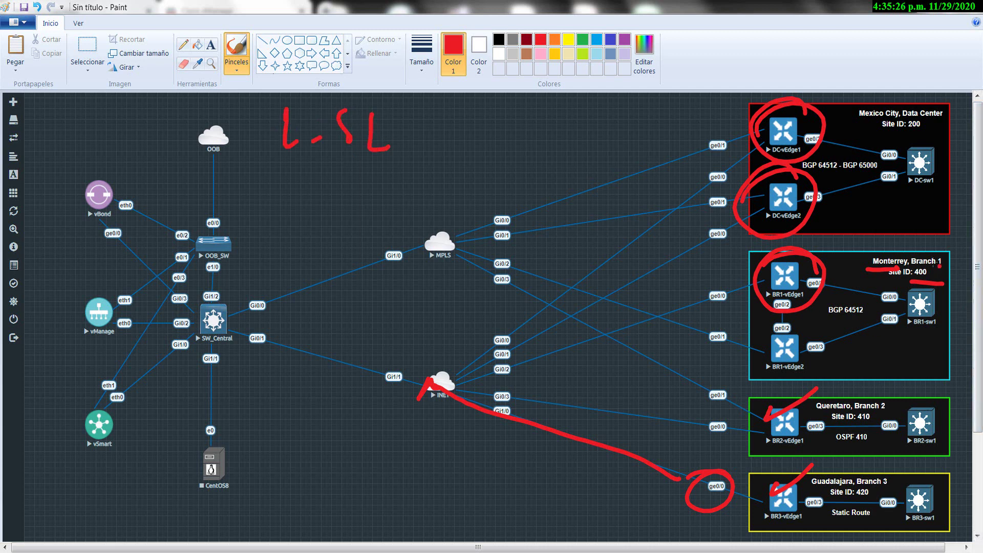
Circle site IDs 400, 410 and 420 and add marks by Monterrey and Queretaro.
mouse_move(936, 259)
mouse_down()
mouse_move(939, 279)
mouse_move(921, 253)
mouse_up()
mouse_move(874, 404)
mouse_down()
mouse_move(854, 425)
mouse_move(871, 398)
mouse_up()
drag(873, 476, 865, 474)
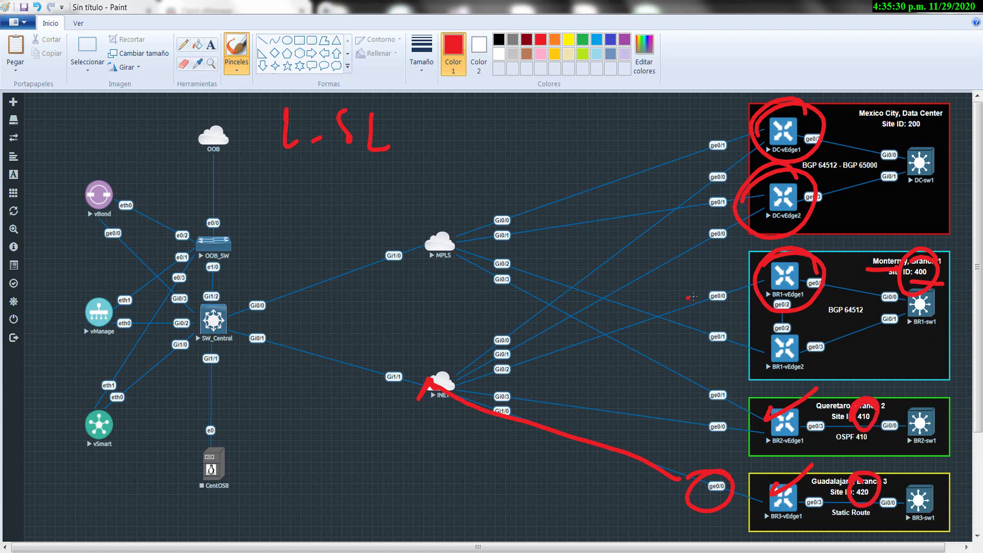
mouse_move(688, 282)
mouse_down()
mouse_move(679, 306)
mouse_move(716, 263)
mouse_up()
drag(654, 331, 731, 318)
mouse_move(662, 423)
mouse_down()
mouse_move(652, 457)
mouse_move(689, 446)
mouse_move(738, 399)
mouse_move(702, 458)
mouse_up()
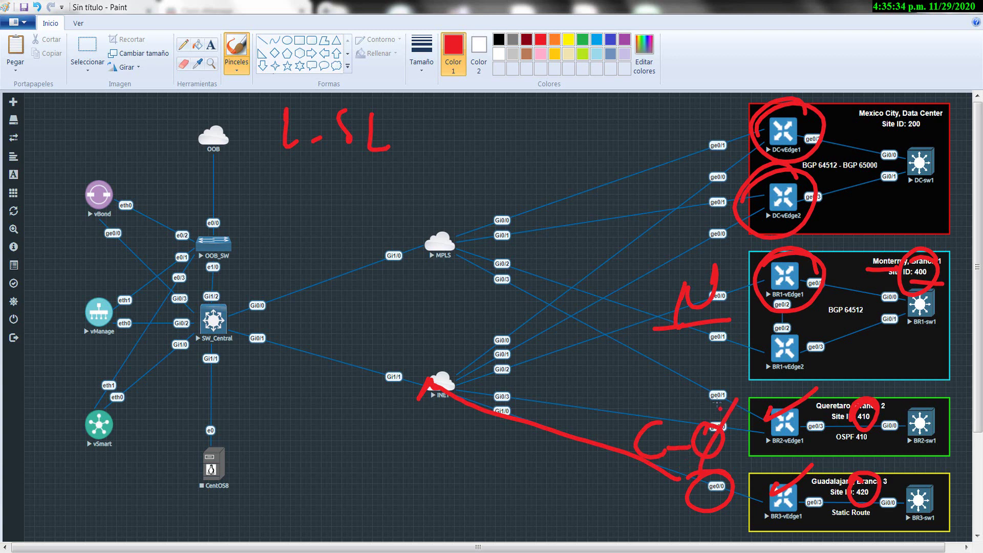
drag(738, 380, 707, 424)
drag(728, 290, 760, 262)
Hand-write note 2 and circle vSmart with an arrow toward Monterrey.
click(304, 194)
mouse_move(282, 179)
mouse_down()
mouse_move(296, 169)
mouse_move(314, 193)
mouse_move(342, 173)
mouse_up()
click(326, 175)
drag(370, 167, 371, 193)
drag(348, 168, 399, 164)
click(409, 216)
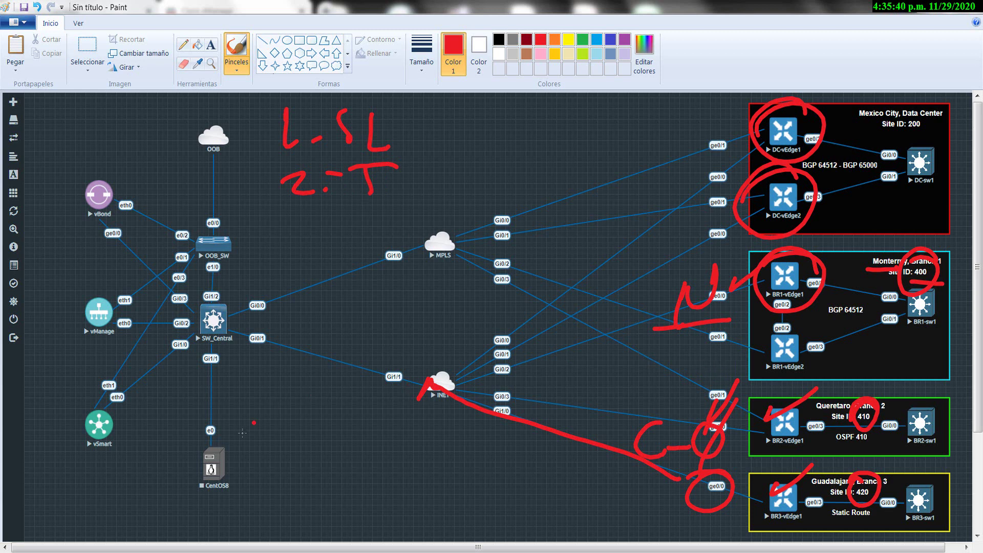
mouse_move(128, 405)
mouse_down()
mouse_move(76, 451)
mouse_move(351, 319)
mouse_move(655, 299)
mouse_move(644, 309)
mouse_up()
Draw red arrows from vSmart to the Monterrey and Queretaro marks and write note 3.
click(340, 374)
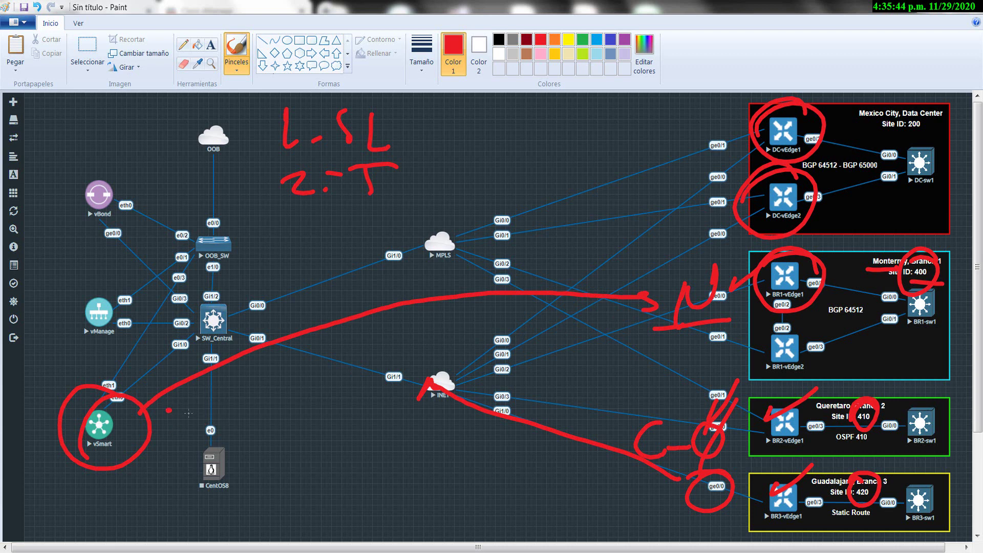
mouse_move(169, 410)
mouse_down()
mouse_move(631, 428)
mouse_move(612, 436)
mouse_up()
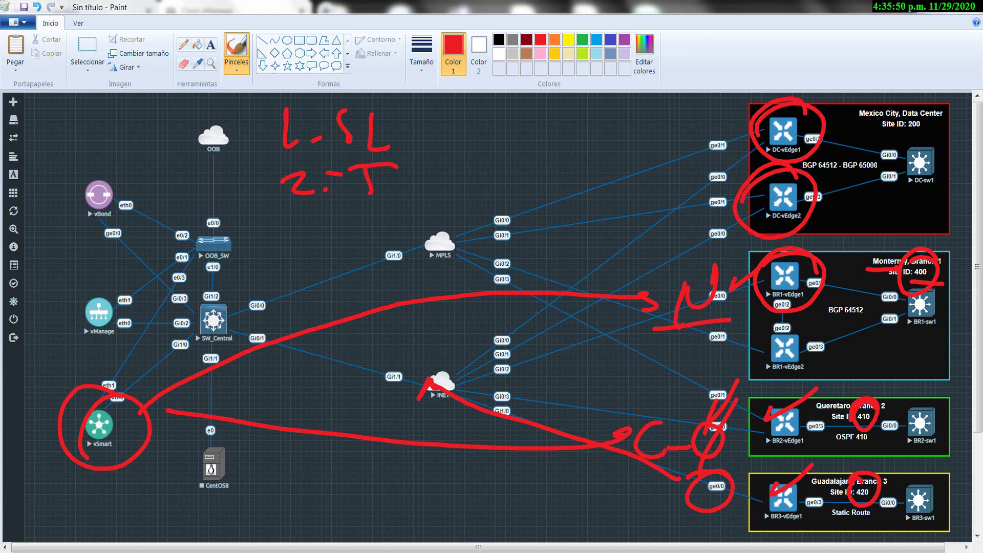
mouse_move(293, 220)
mouse_down()
mouse_move(308, 229)
mouse_move(300, 246)
mouse_up()
drag(332, 246, 372, 219)
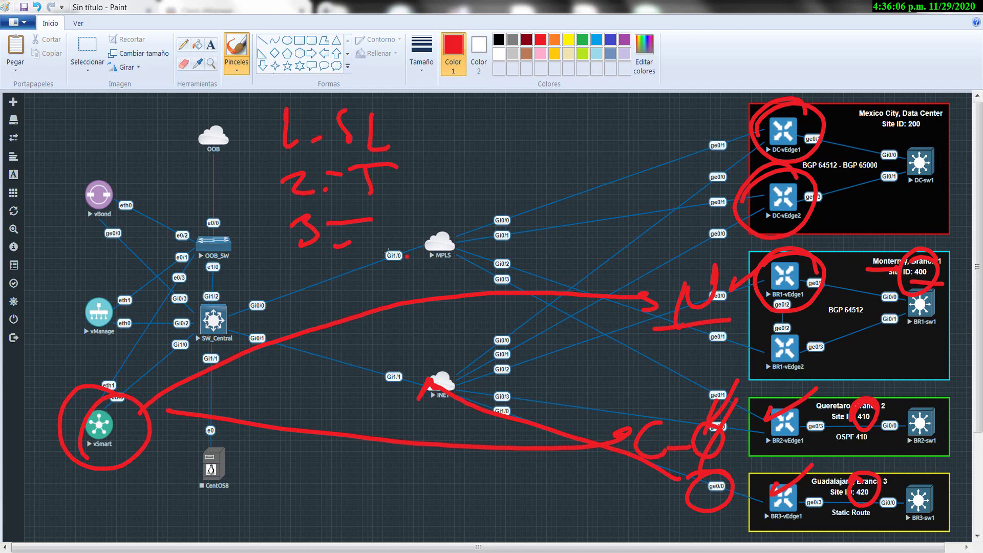
drag(440, 231, 440, 233)
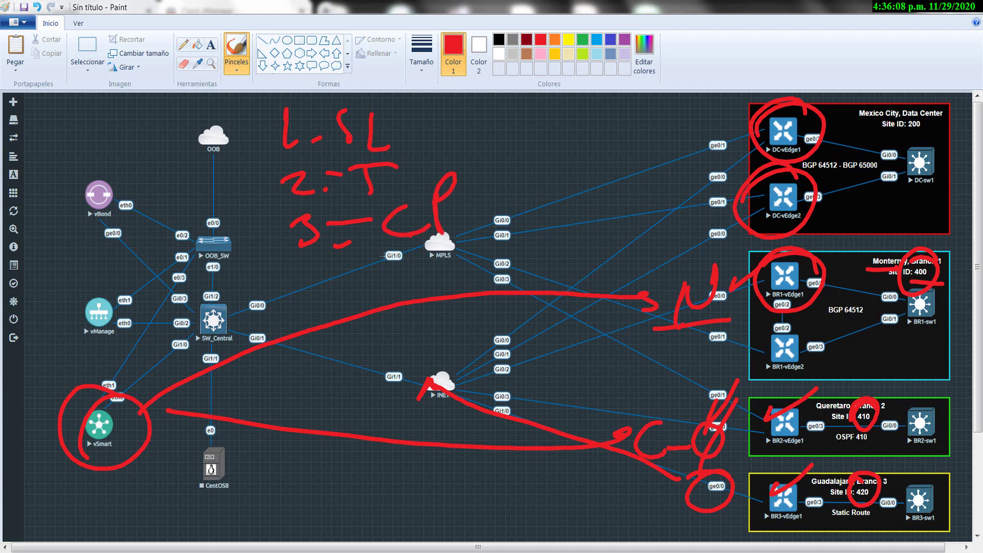
drag(365, 270, 482, 228)
click(527, 243)
mouse_move(403, 157)
mouse_down()
mouse_move(344, 164)
mouse_move(456, 156)
mouse_move(445, 192)
mouse_up()
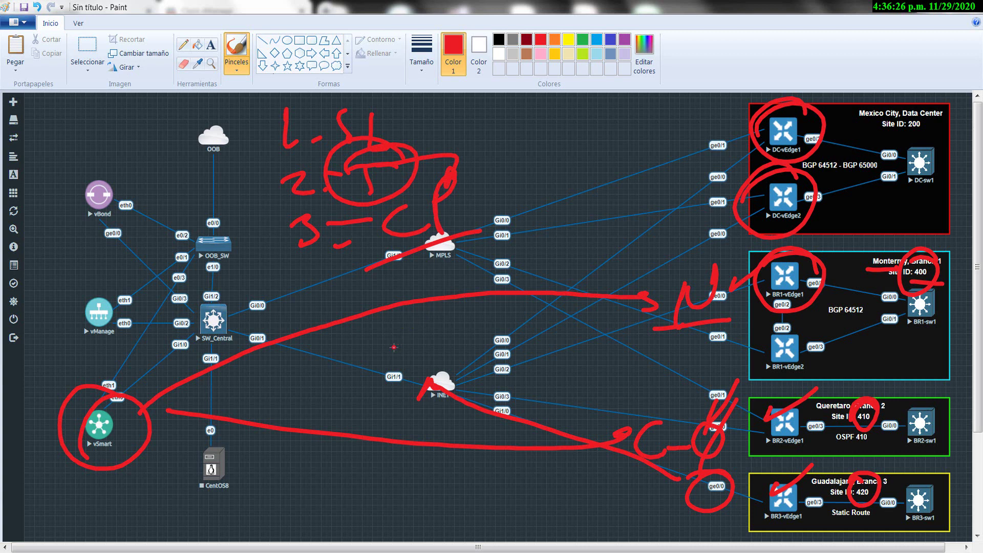
Go to Configuration > Policies in vManage.
key(alt+Tab)
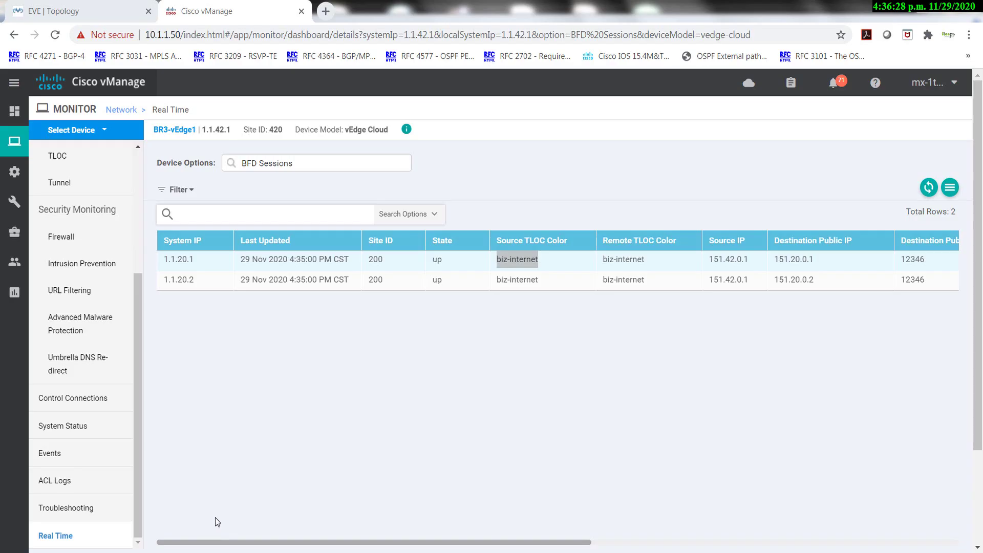
mouse_move(19, 208)
mouse_move(14, 172)
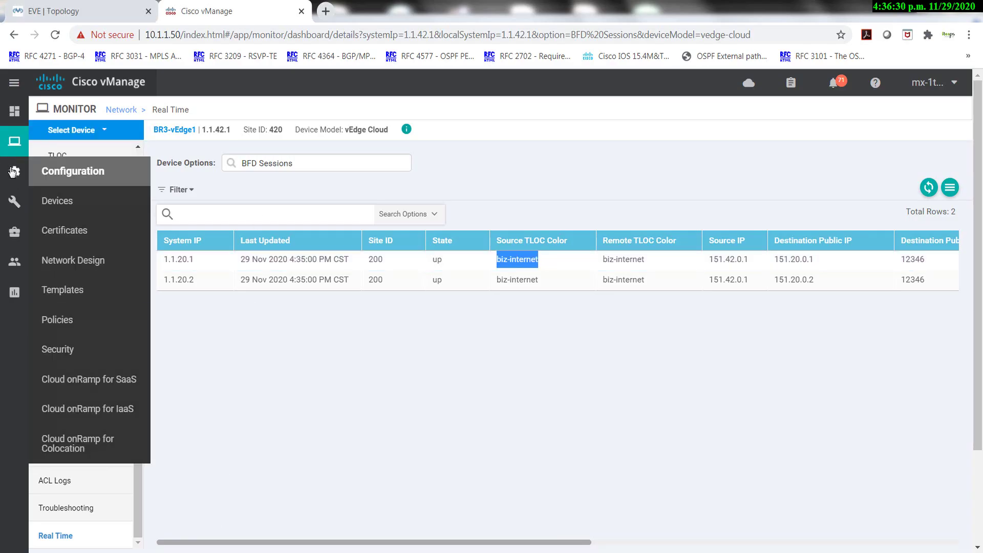
click(76, 323)
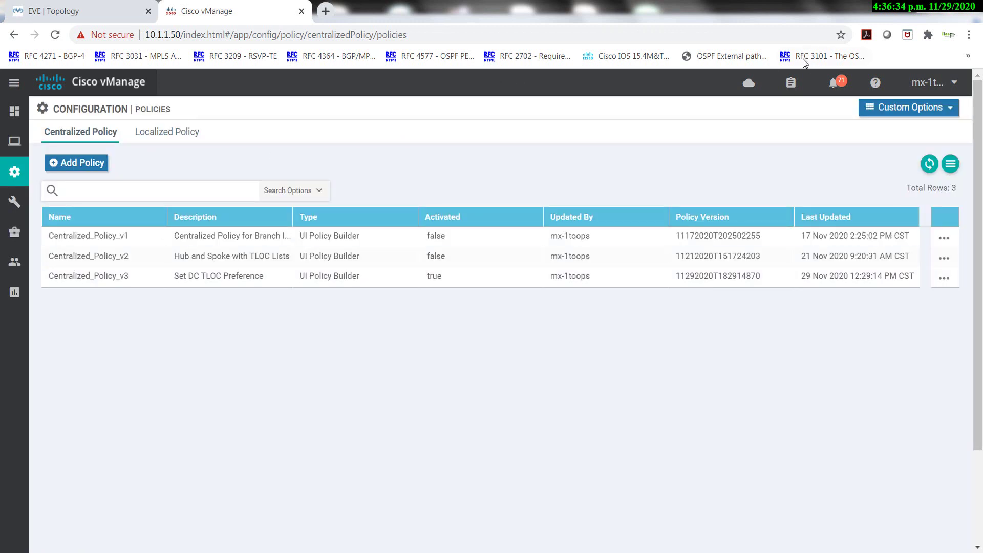
Show the Site lists under Custom Options > Centralized Policy > Lists and copy Center-West_MX from the notes.
click(904, 111)
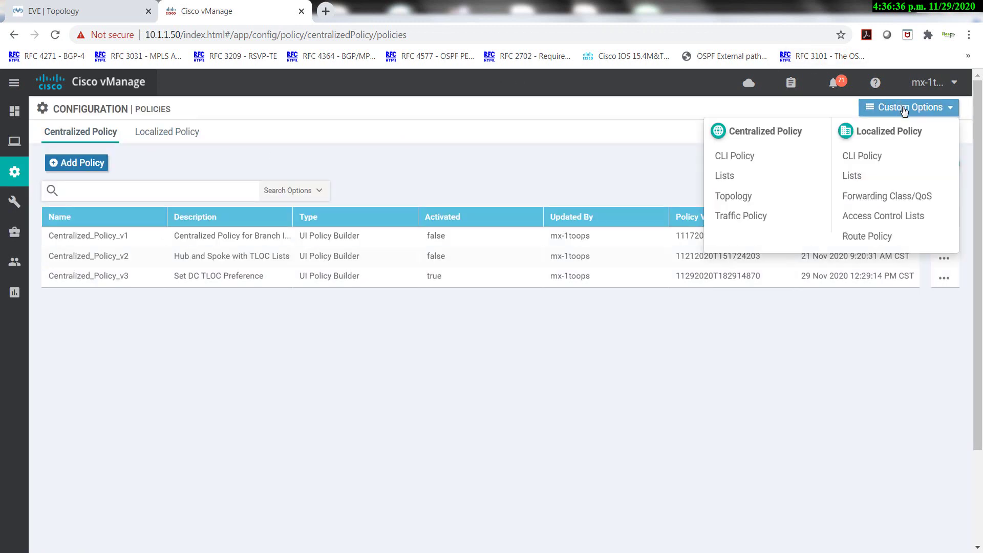
click(718, 175)
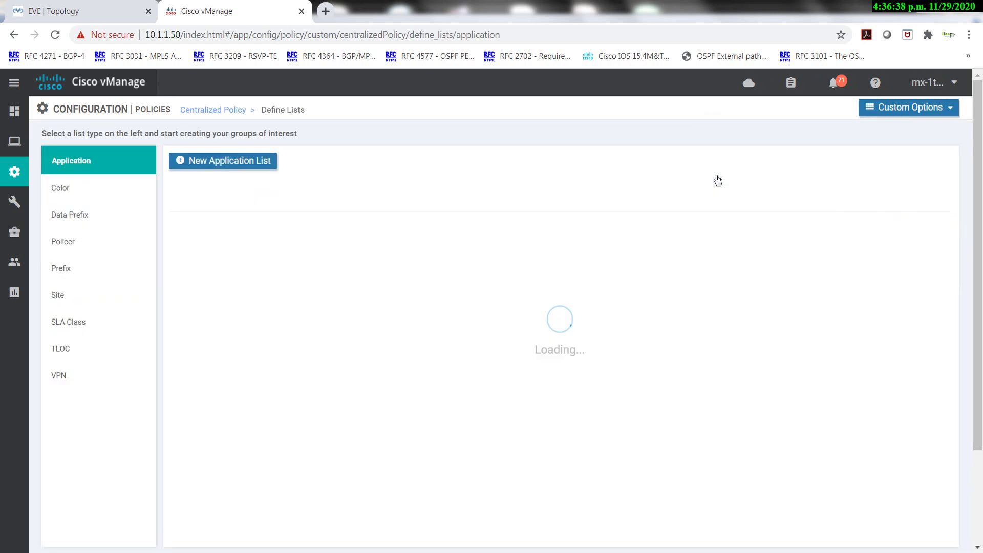
click(72, 295)
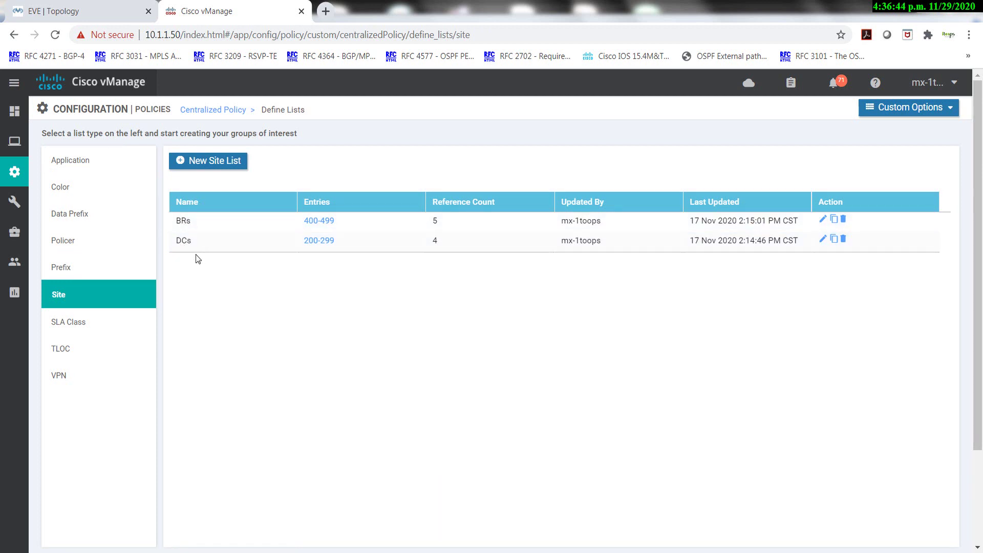
click(208, 161)
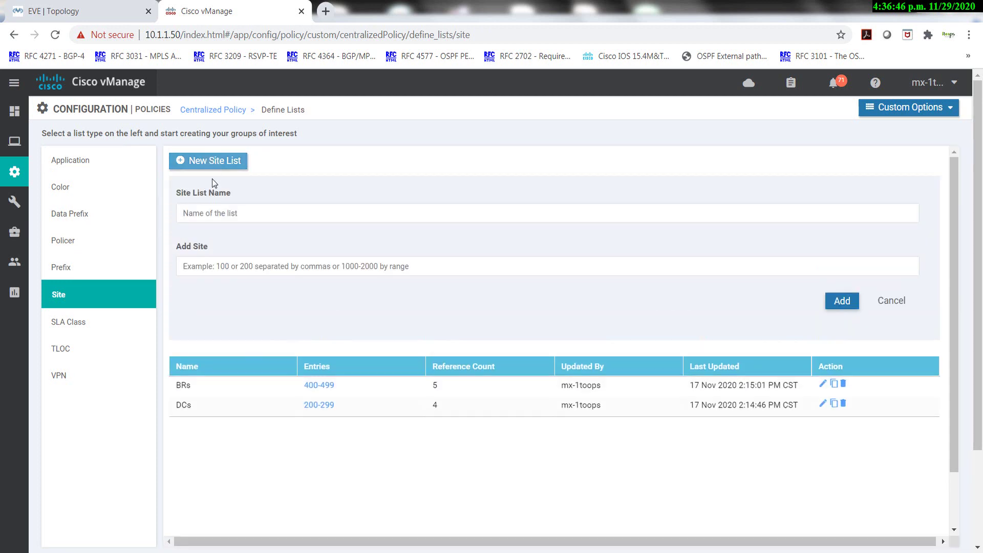
key(alt+Tab)
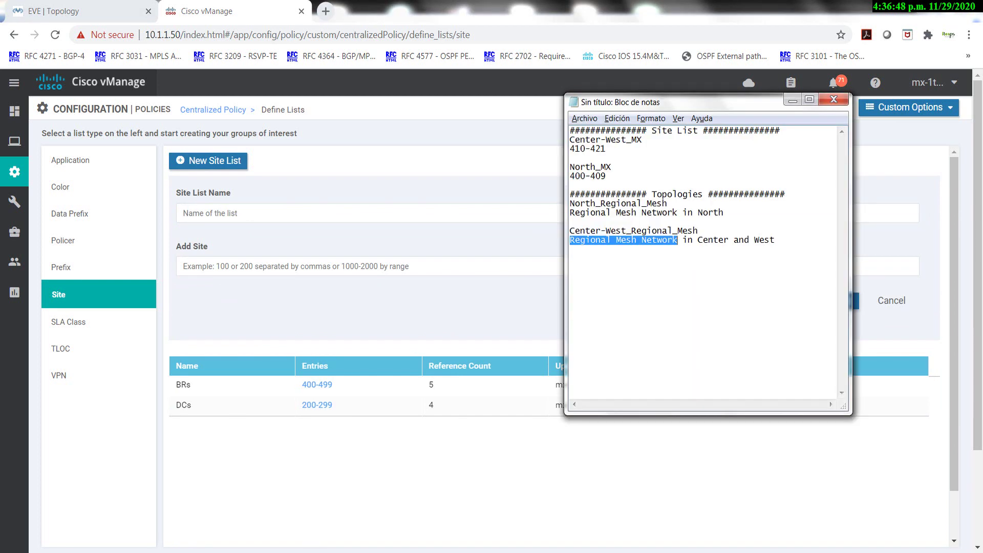
drag(642, 140, 556, 140)
key(ctrl+c)
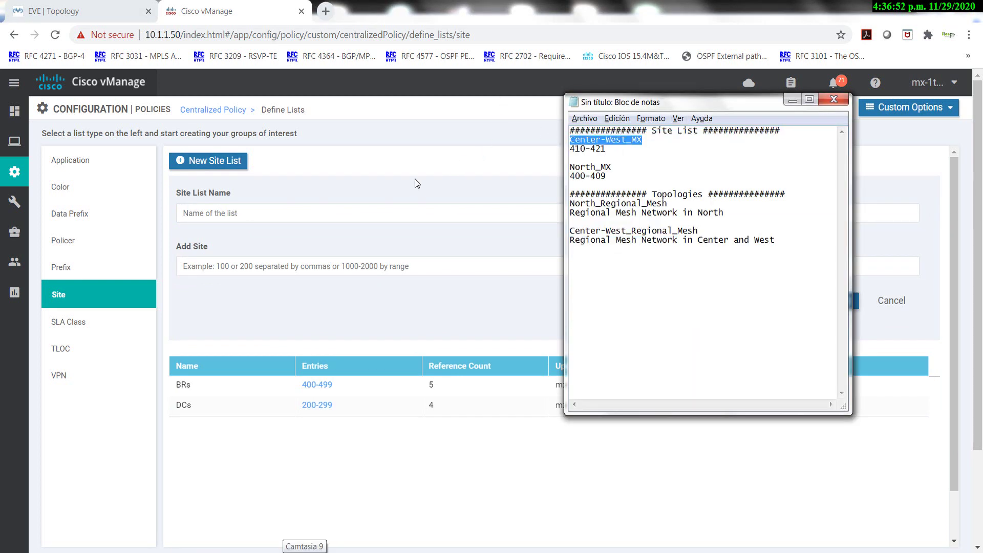
click(224, 161)
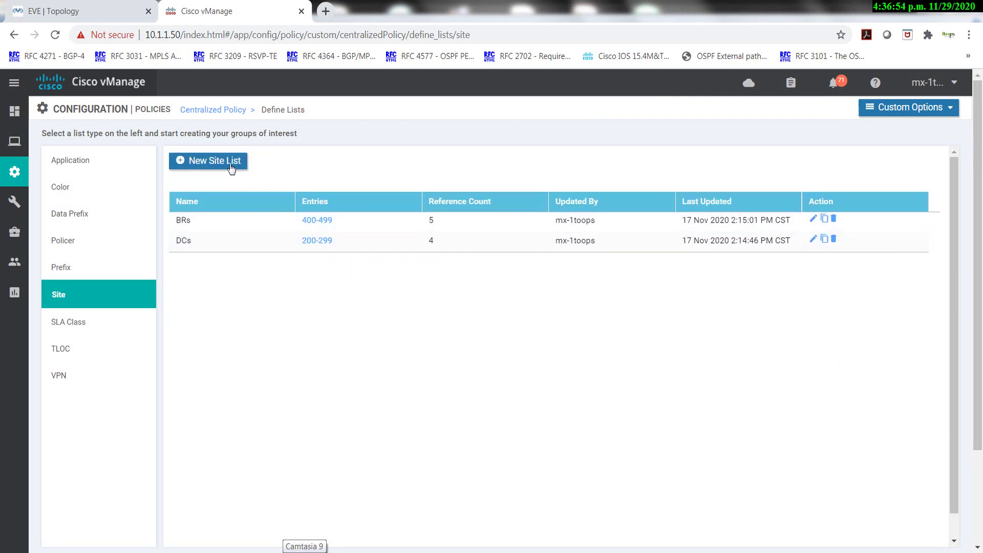
Add site list Center-West_MX with sites 410-421, pasting both values from the notes.
click(228, 164)
click(237, 213)
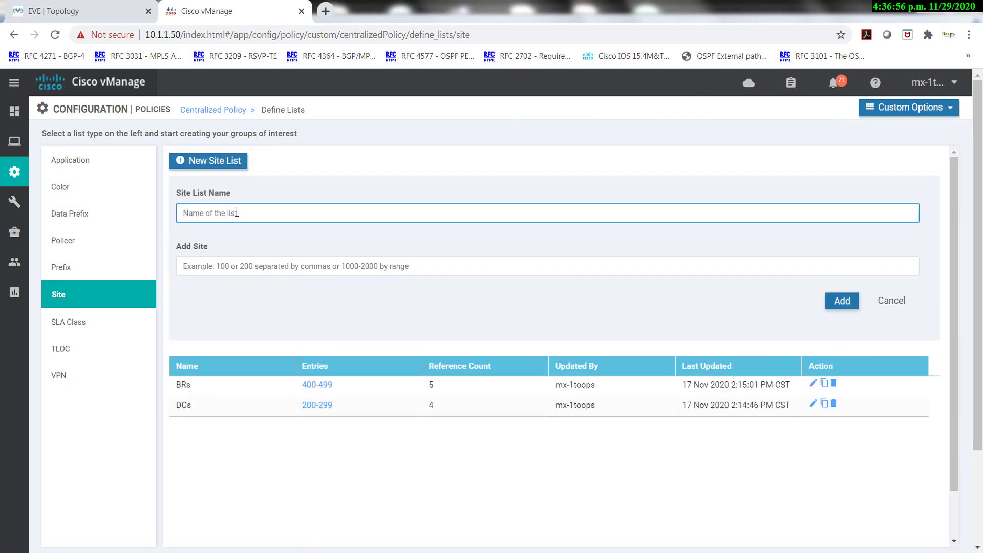
key(ctrl+v)
click(239, 266)
key(alt+Tab)
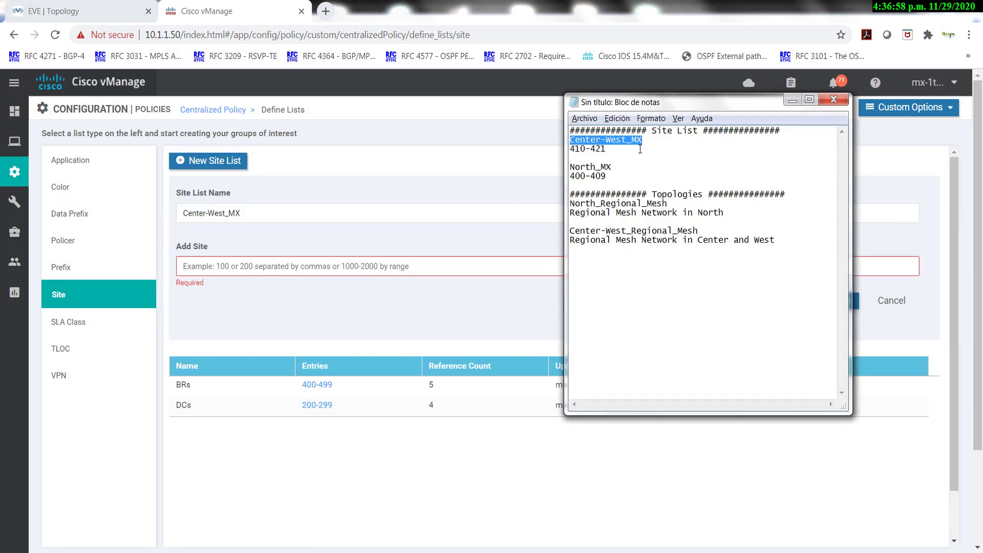
drag(640, 149, 558, 151)
key(ctrl+c)
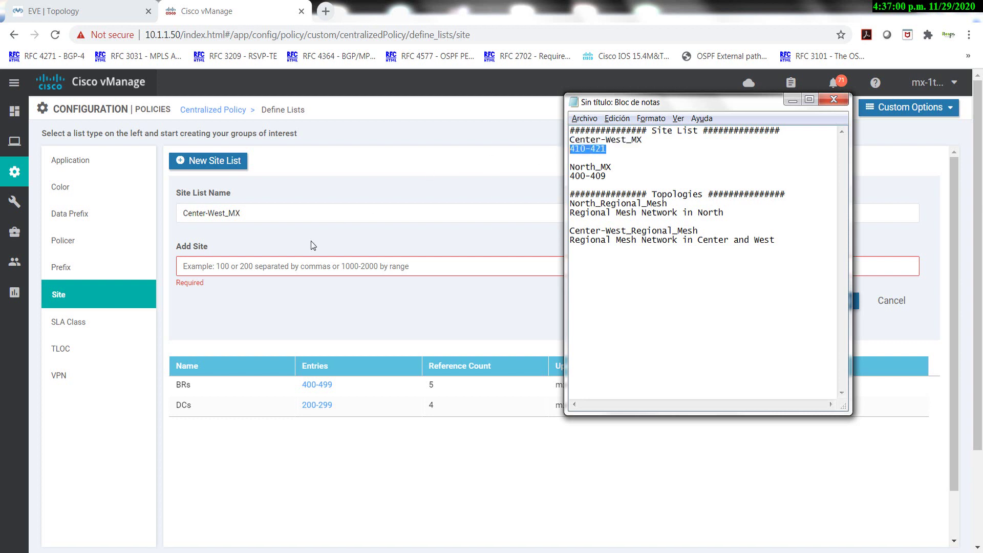
click(280, 263)
key(ctrl+v)
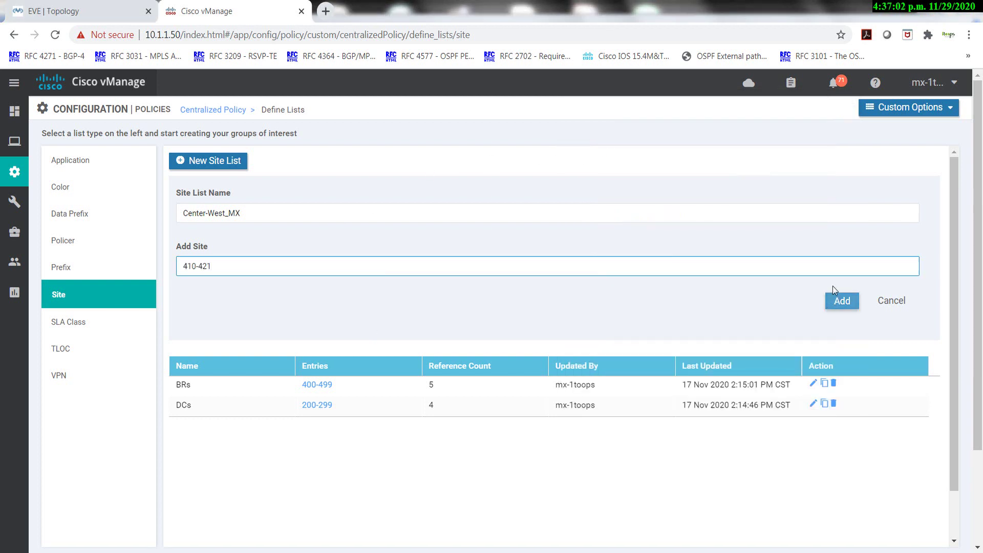
click(840, 301)
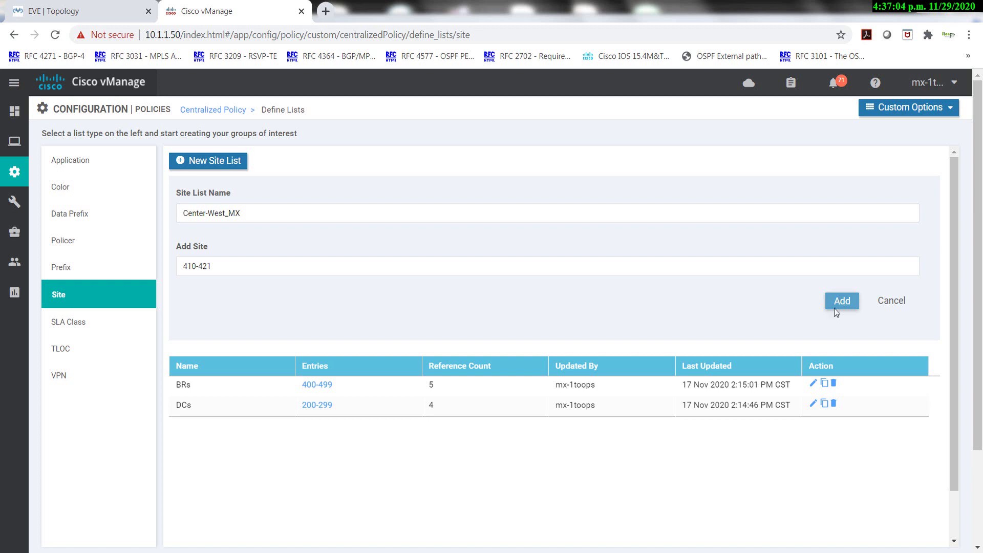
key(alt+Tab)
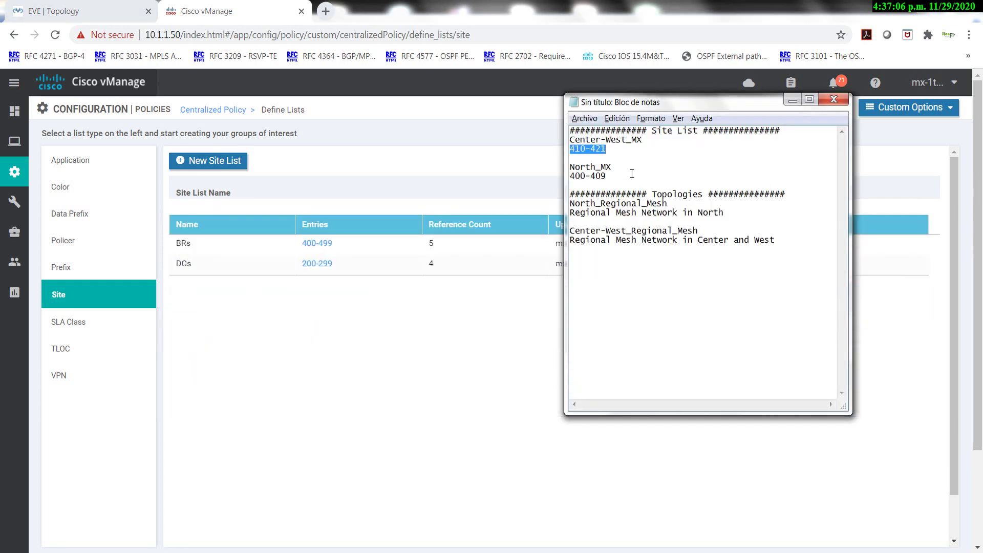
drag(629, 168, 554, 164)
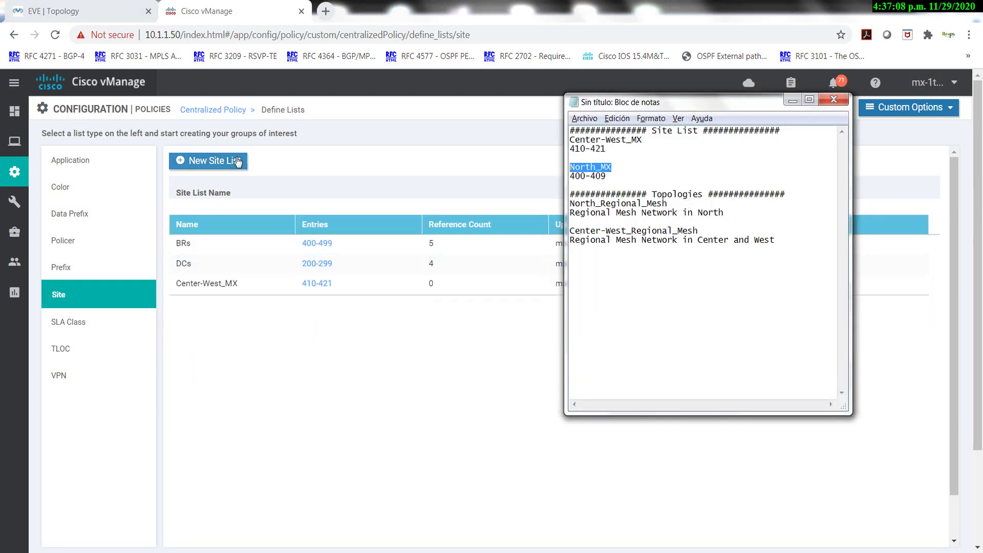
Add site list North_MX covering sites 400-409, pasted from the notes.
click(221, 160)
click(224, 209)
key(ctrl+v)
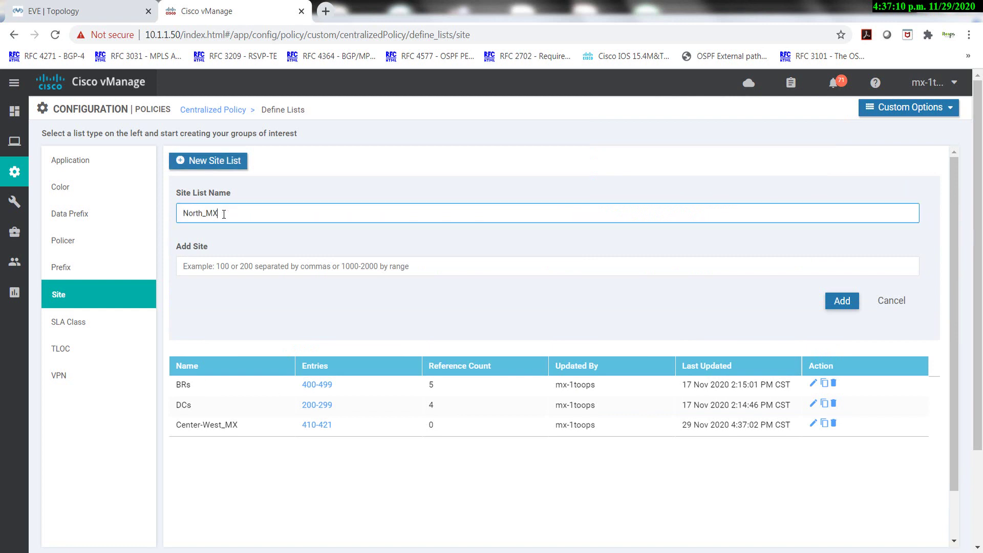
click(300, 258)
key(alt+Tab)
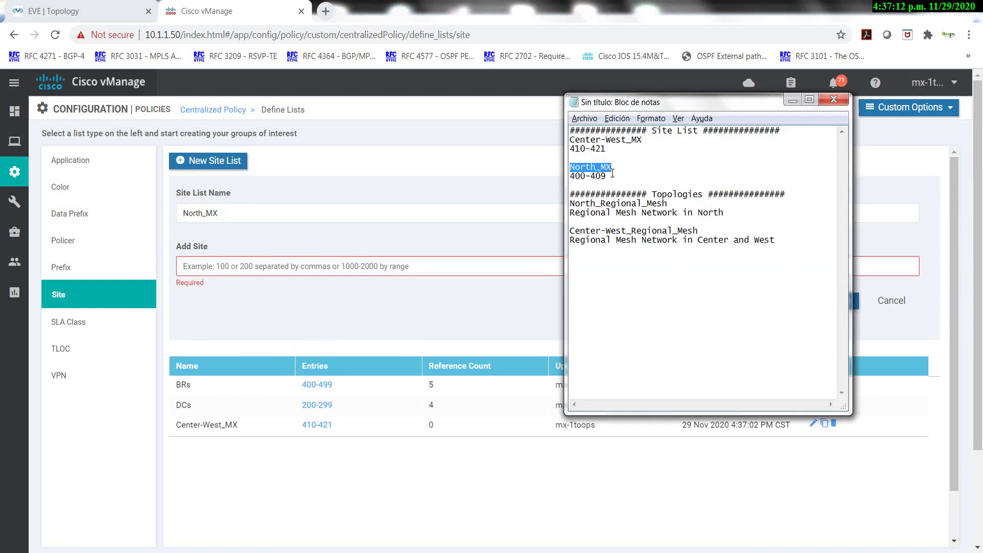
drag(610, 177, 559, 174)
key(ctrl+c)
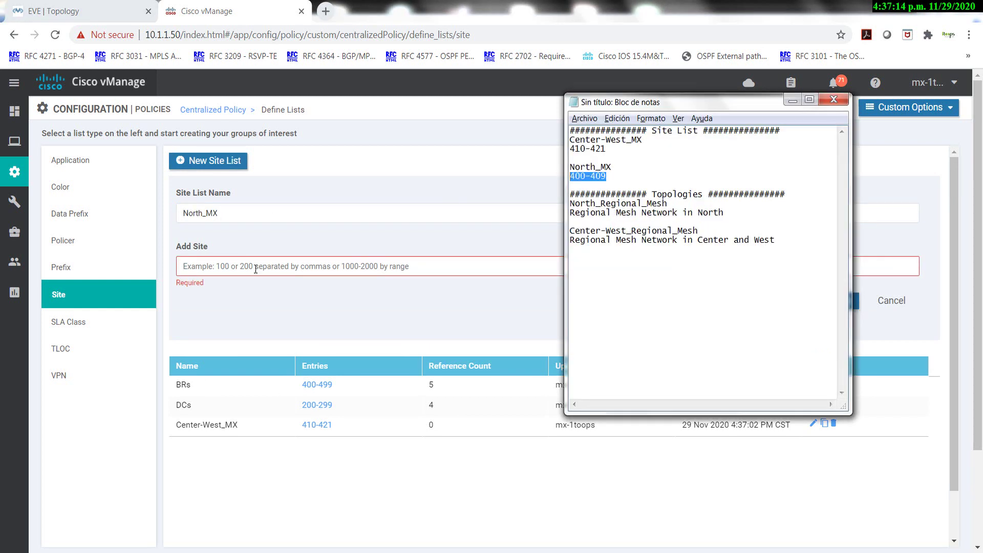
key(alt+Tab)
key(ctrl+v)
click(840, 302)
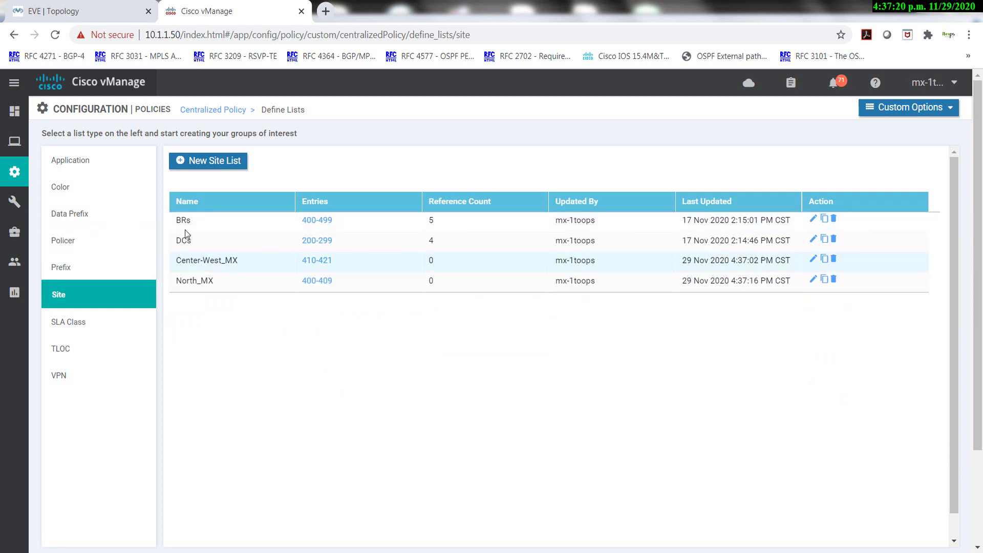
Copy Set_DC_TLOC_Preference from the Topology list and name it North_Regional_Mesh.
click(905, 114)
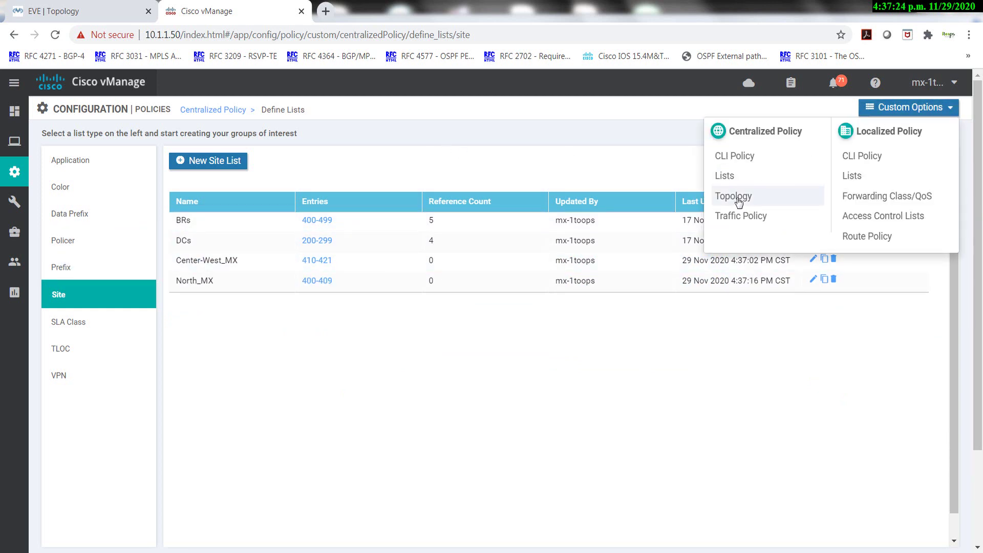
click(739, 200)
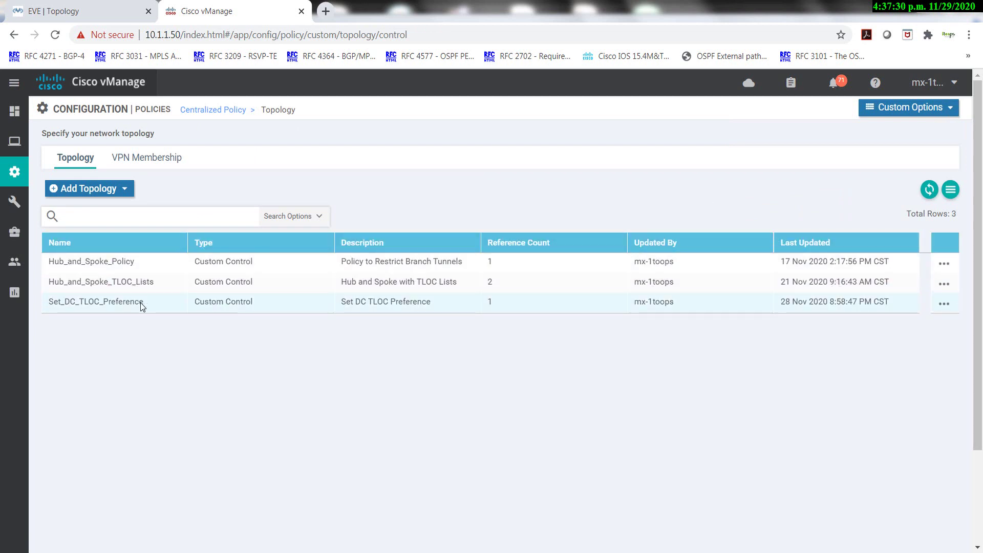
click(945, 305)
click(891, 347)
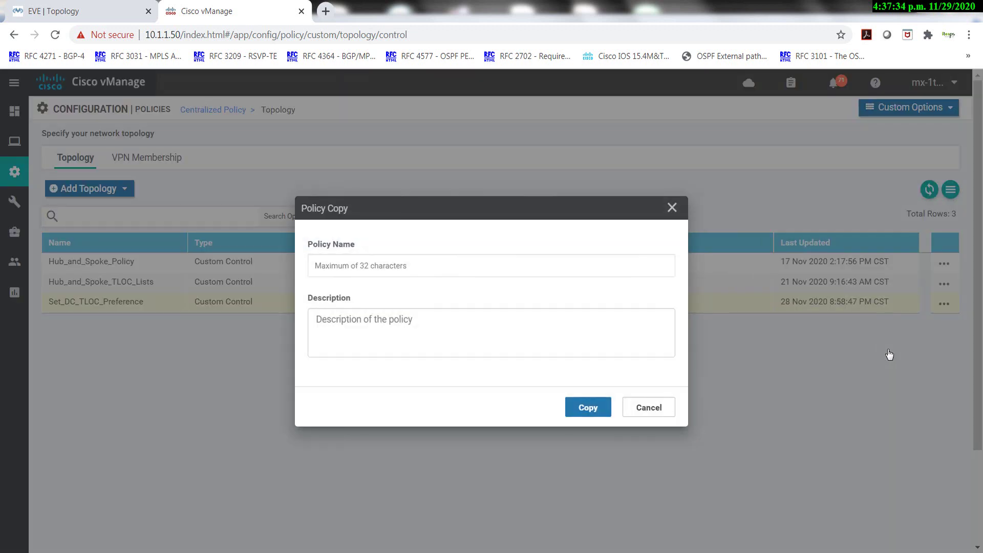
click(401, 267)
key(alt+Tab)
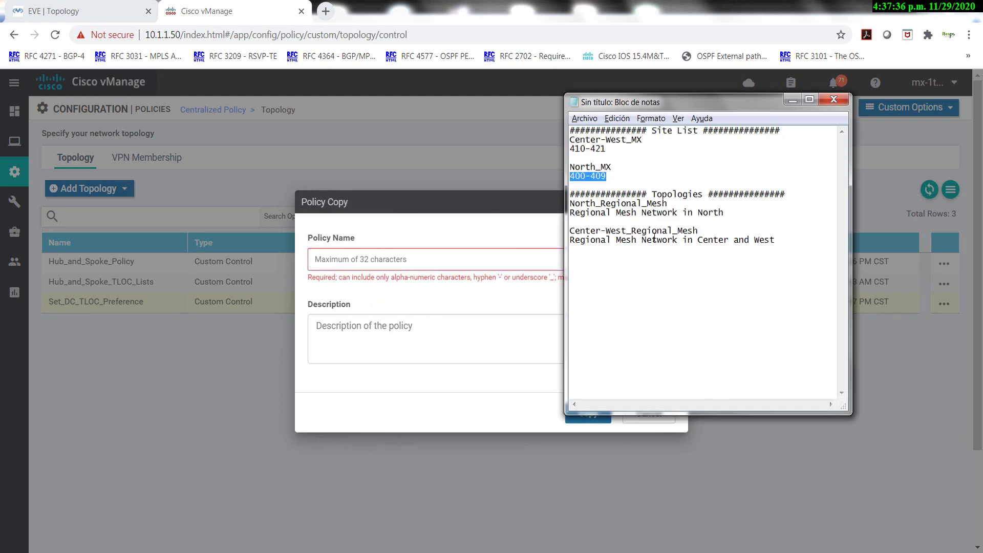
drag(669, 204, 555, 203)
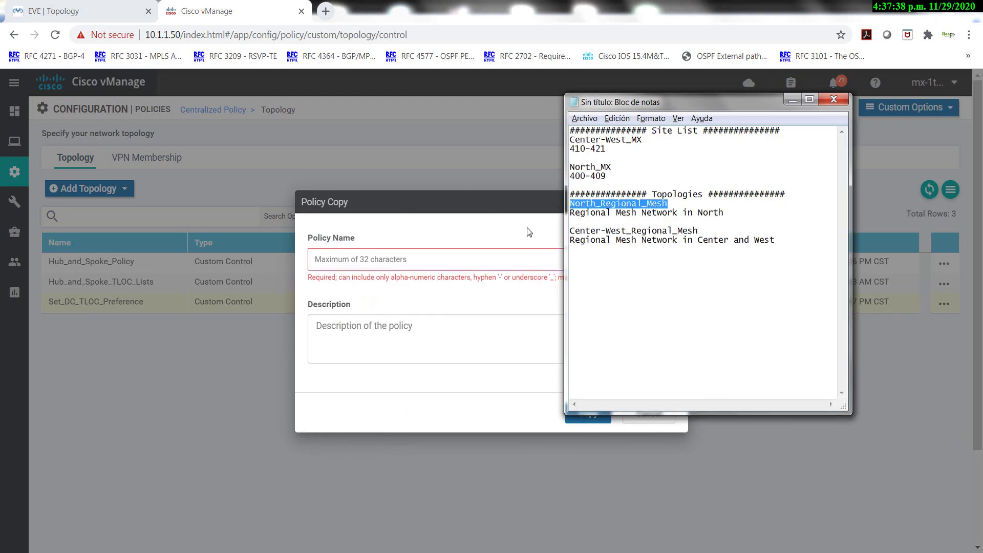
click(417, 254)
key(ctrl+v)
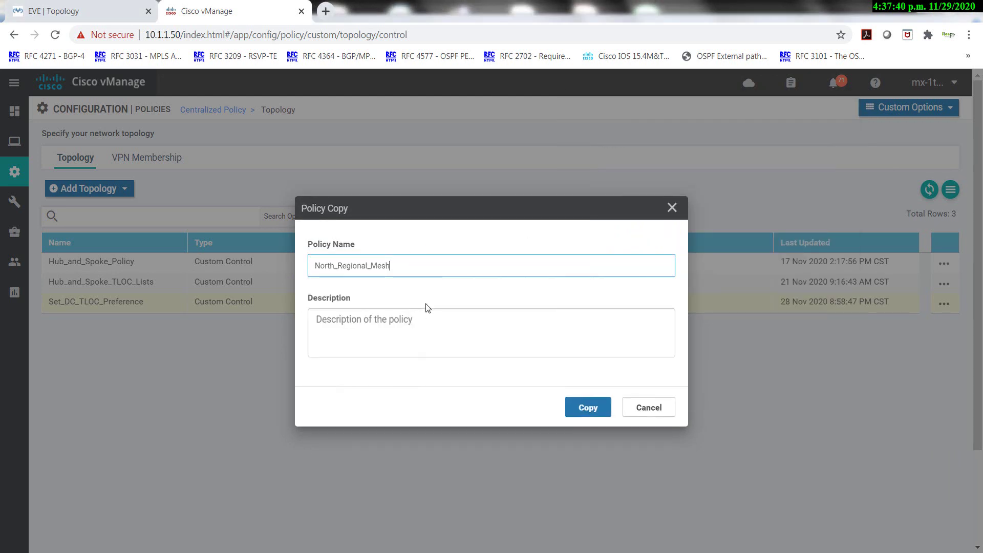
Describe the copy as 'Regional Mesh Network in North' and create it.
click(417, 323)
key(alt+Tab)
drag(725, 213, 570, 204)
click(698, 214)
drag(755, 212, 555, 213)
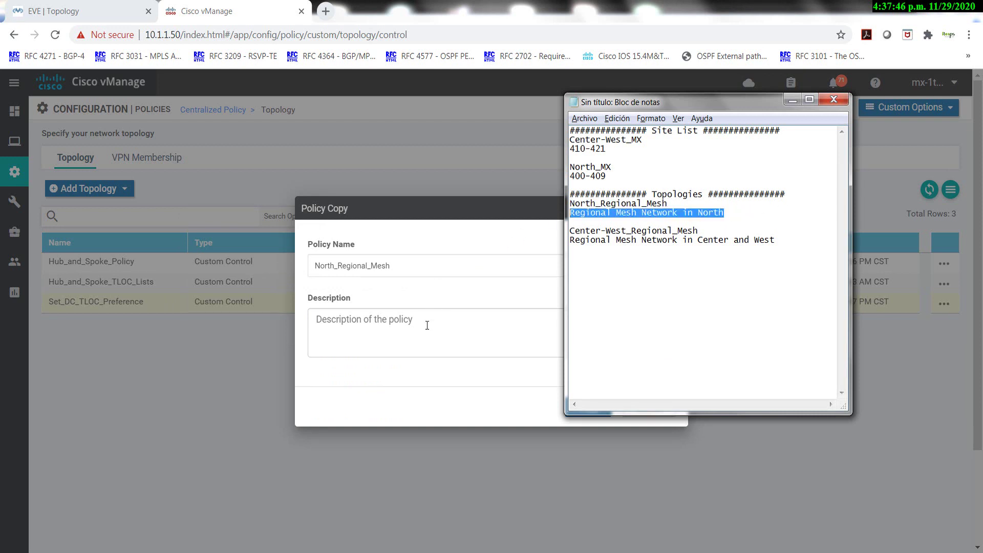
click(430, 314)
key(ctrl+v)
click(594, 409)
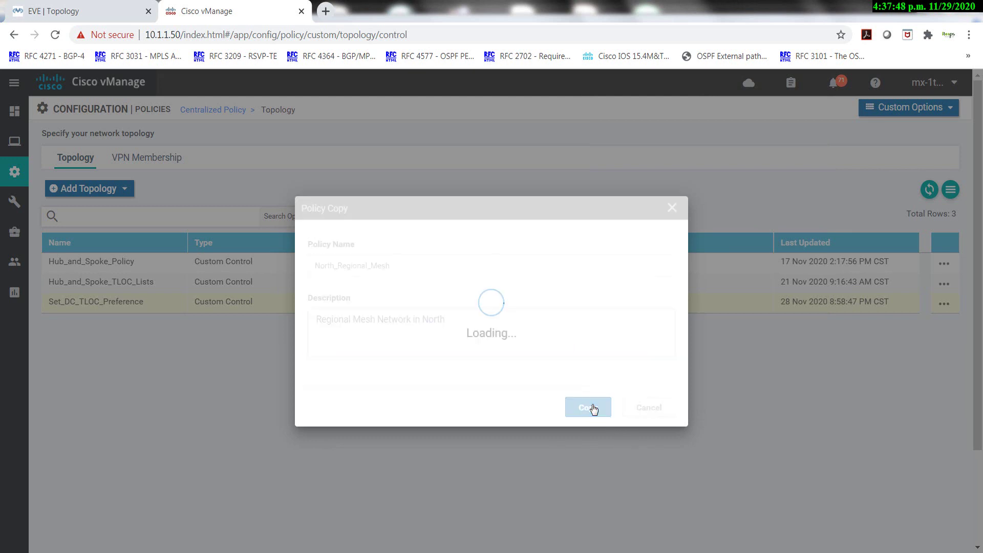
key(alt+Tab)
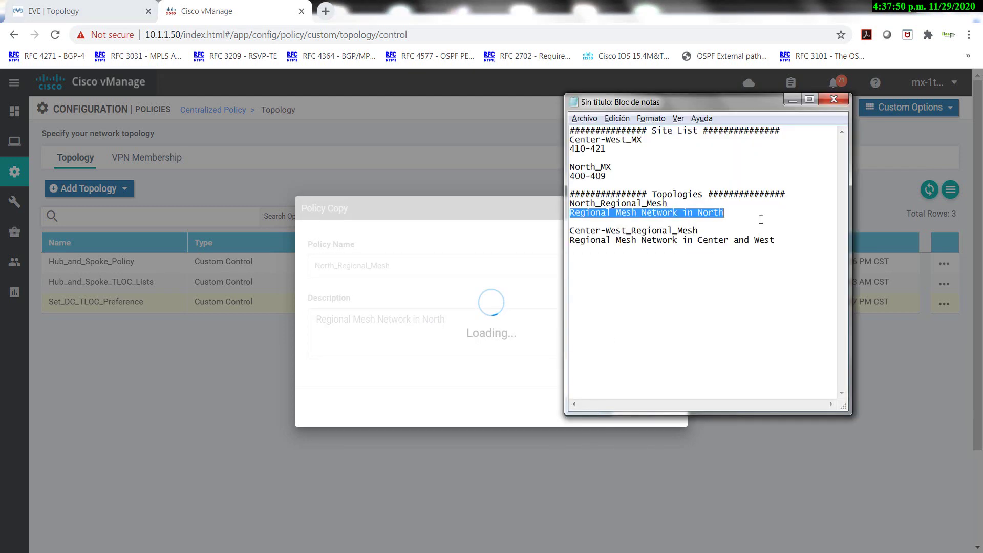
drag(708, 232, 567, 229)
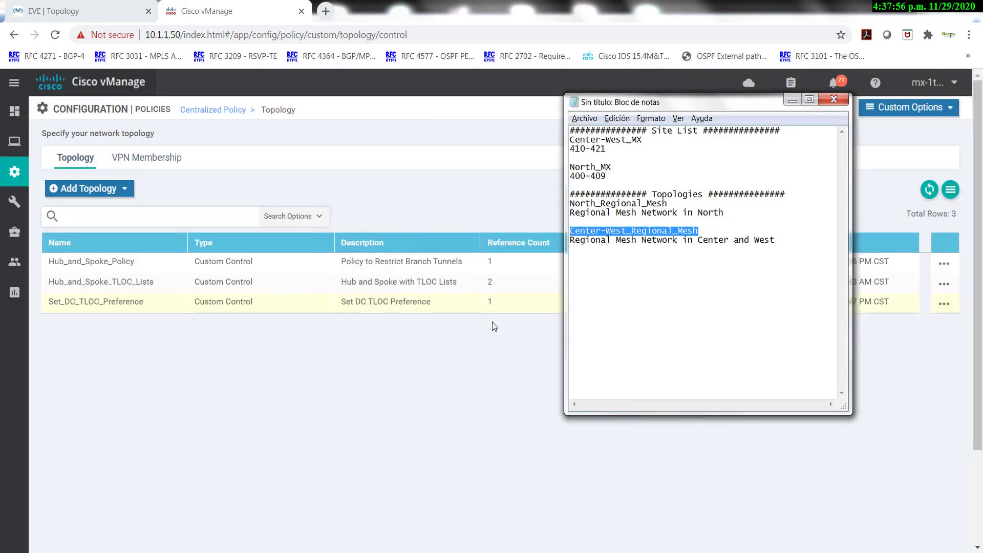
Copy North_Regional_Mesh and name the copy Center-West_Regional_Mesh.
click(517, 330)
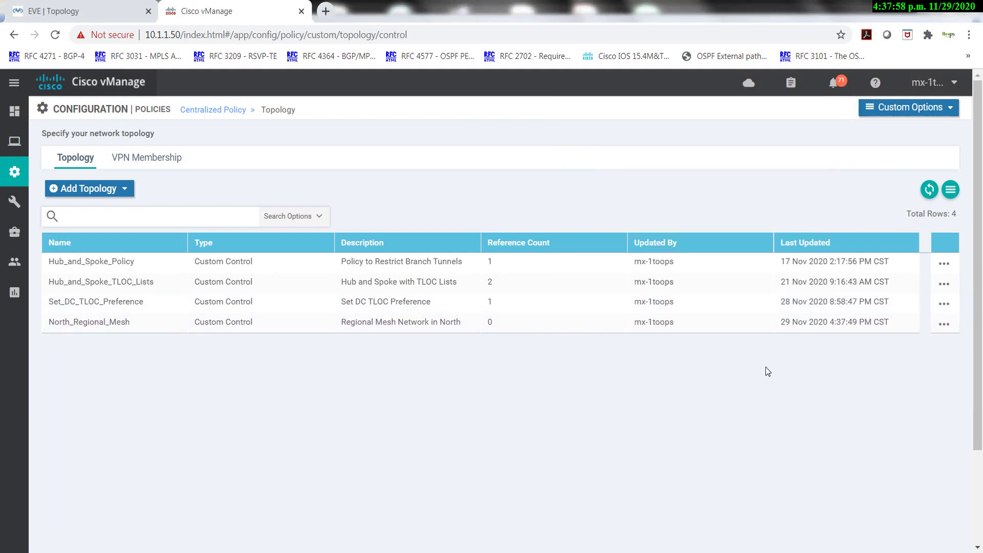
click(944, 324)
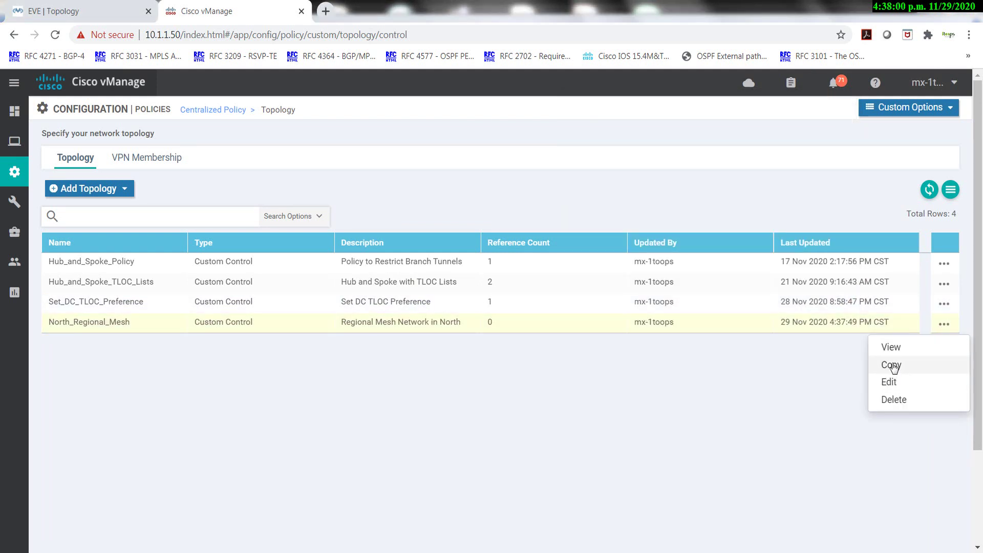
click(893, 363)
click(340, 268)
key(Down)
key(Down)
key(Down)
key(Down)
key(Return)
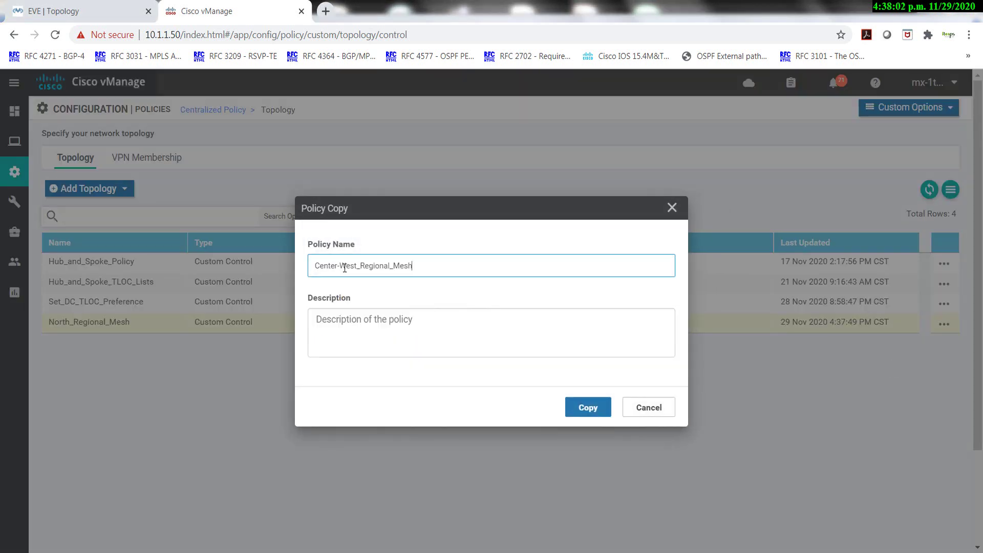
Paste the description 'Regional Mesh Network in Center and West' from the notes and create the copy.
key(Tab)
key(ctrl+shift+Escape)
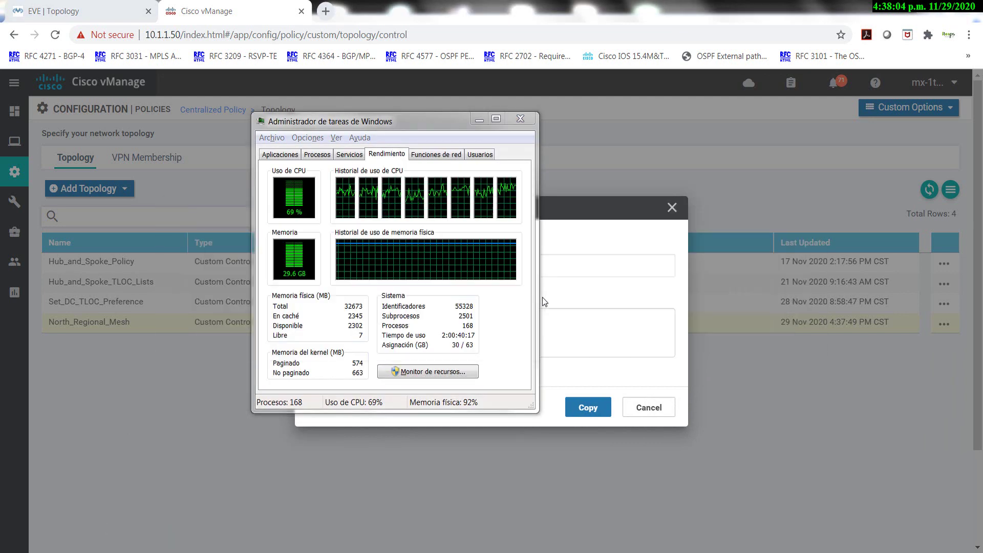
key(alt+Tab)
key(alt+Tab)
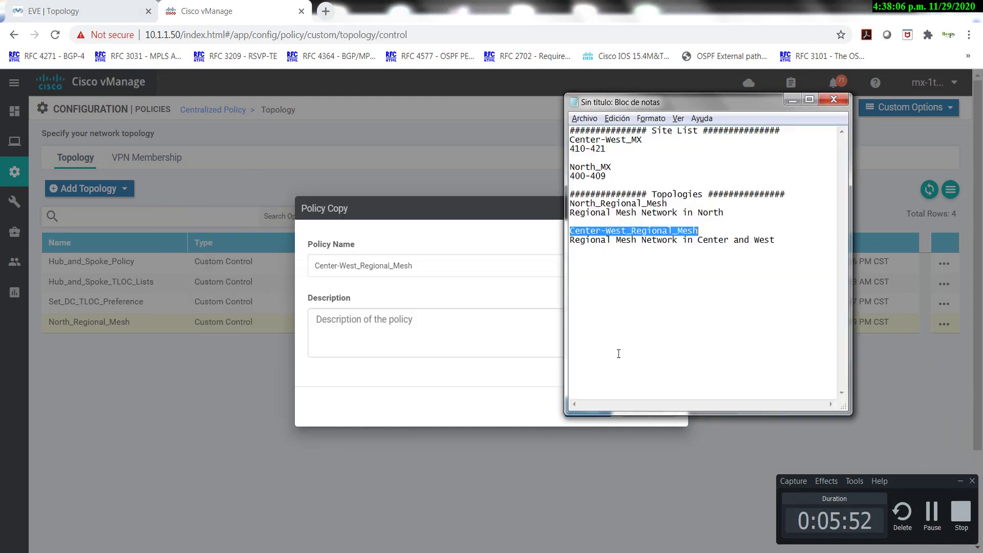
drag(775, 240, 570, 240)
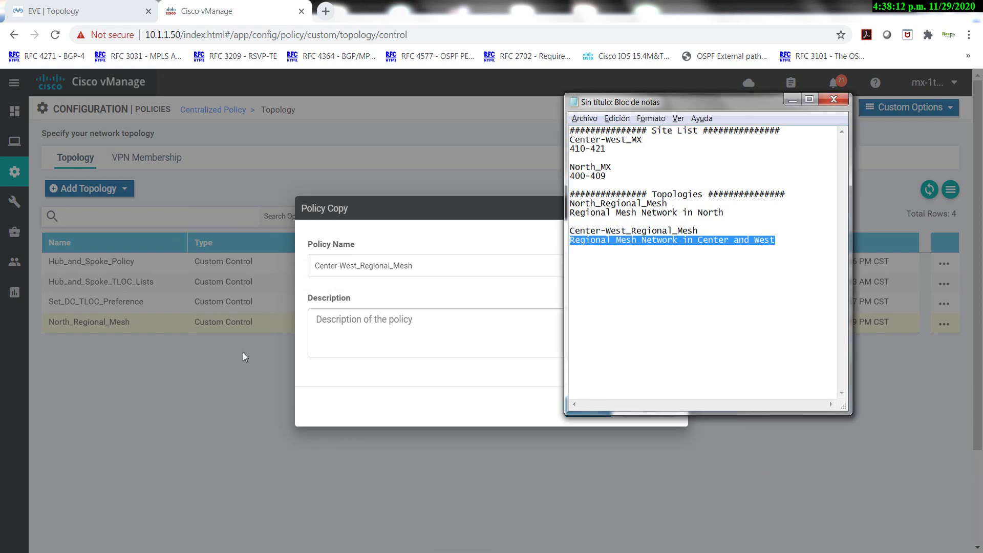
click(354, 318)
key(ctrl+v)
click(587, 409)
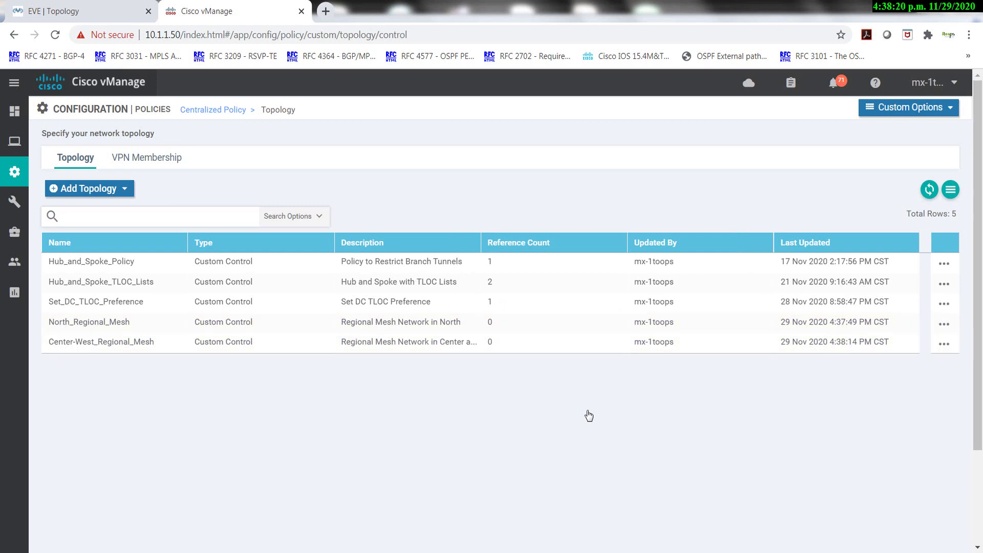
Start copying Centralized_Policy_v3 with the name Centralized_Policy_v4.
click(210, 111)
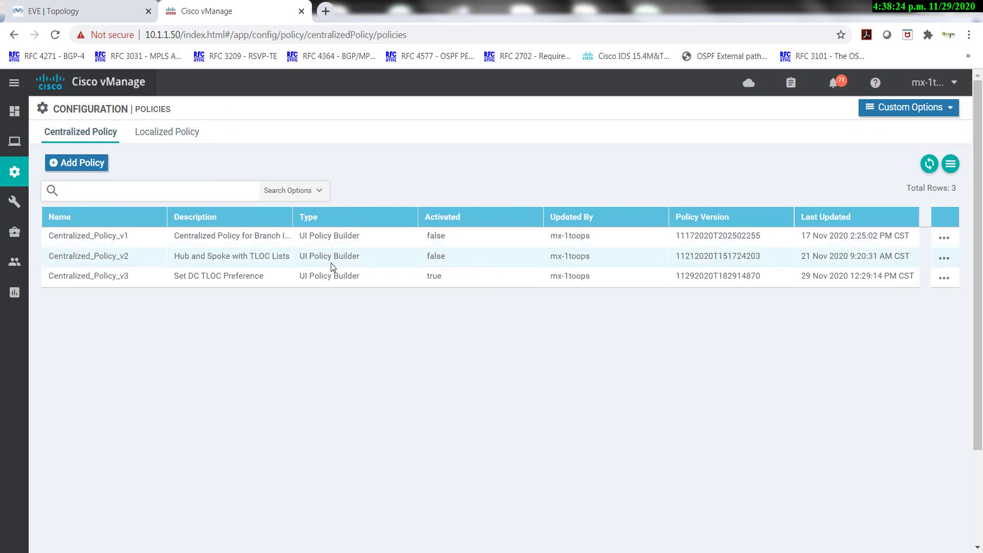
click(945, 280)
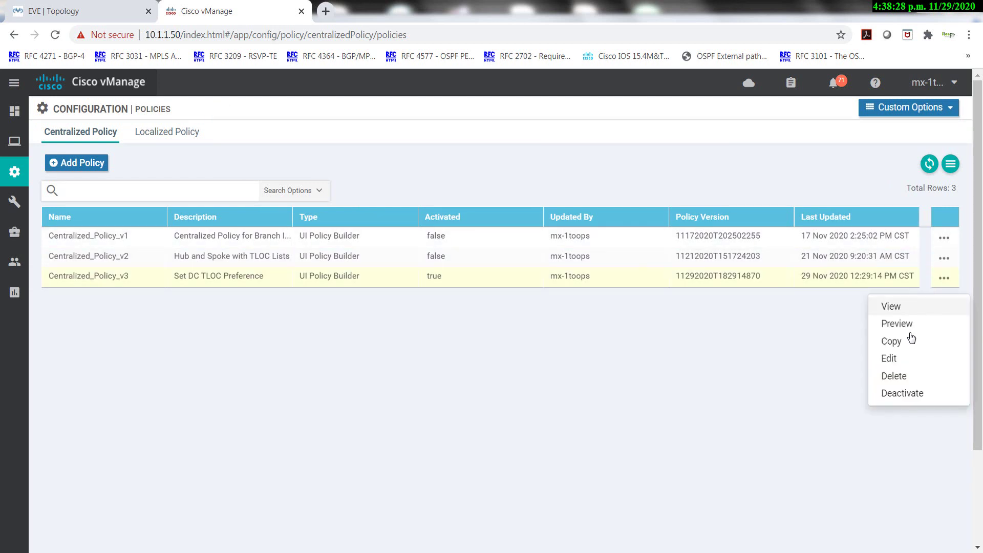
click(886, 341)
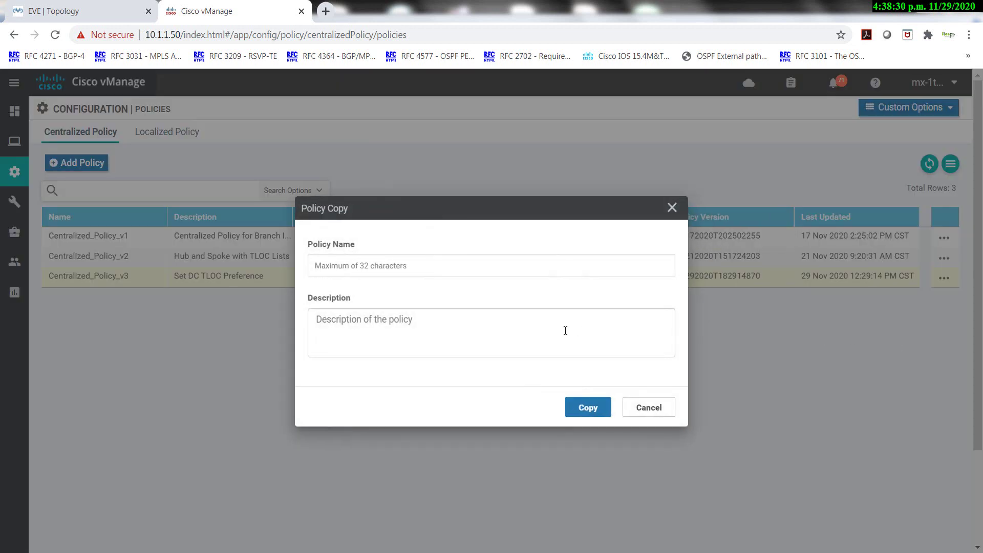
click(361, 266)
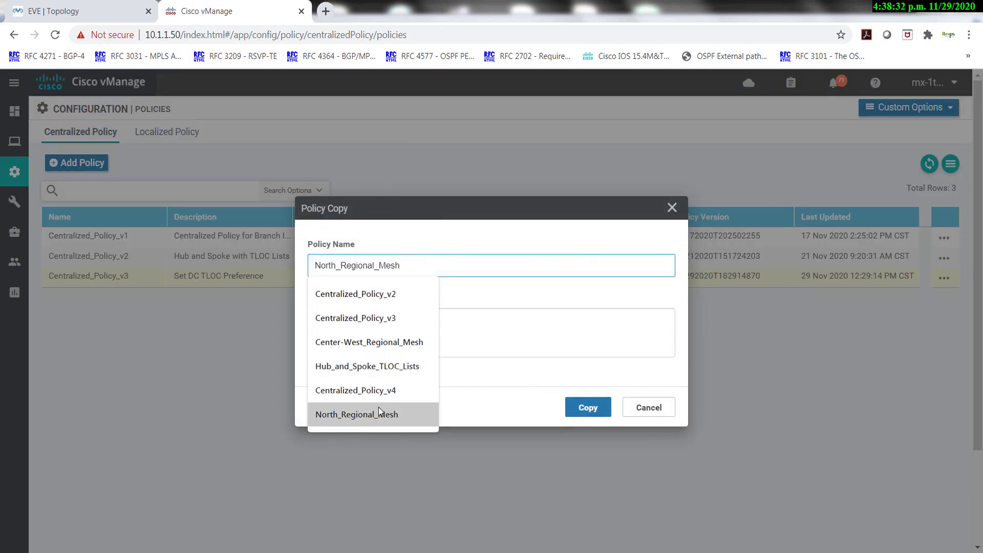
click(378, 394)
click(358, 329)
Copy 'Regional Mesh Network' from the notes into the description and submit the copy.
key(alt+Tab)
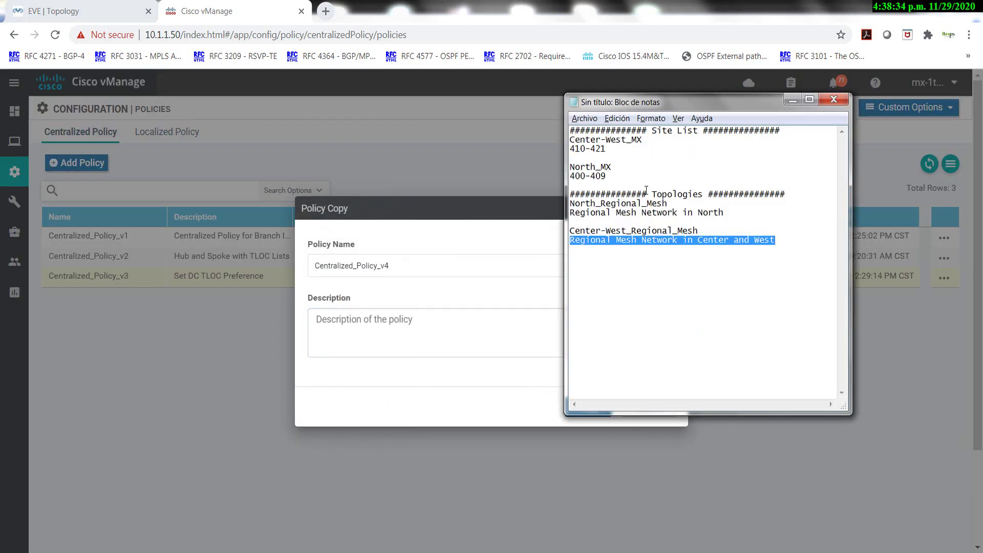
click(606, 223)
drag(676, 212, 567, 212)
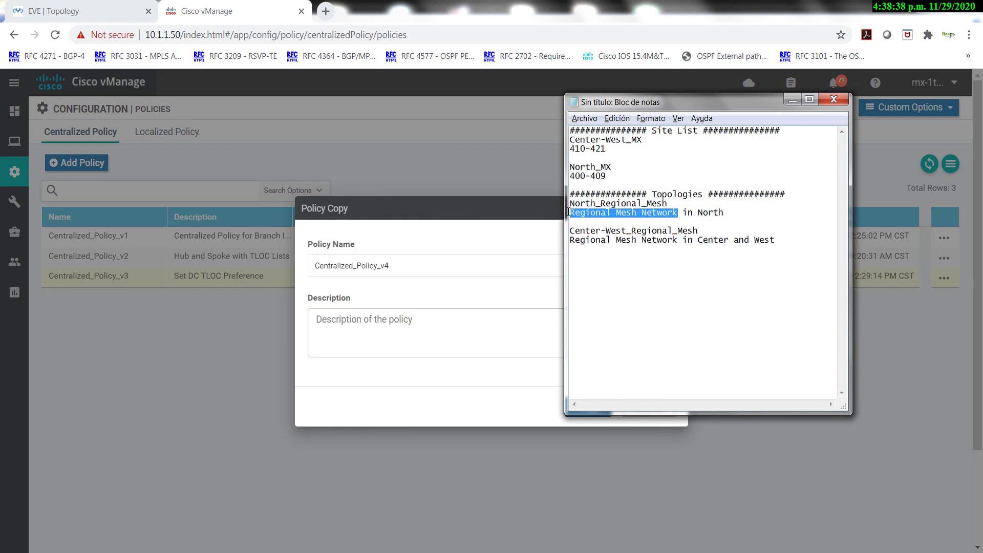
key(ctrl+c)
click(388, 334)
key(ctrl+v)
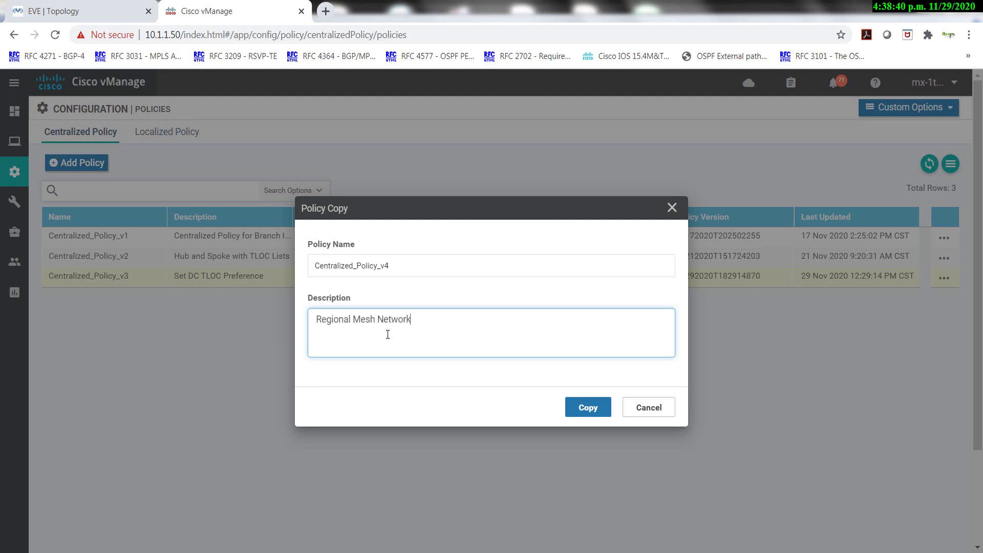
click(588, 407)
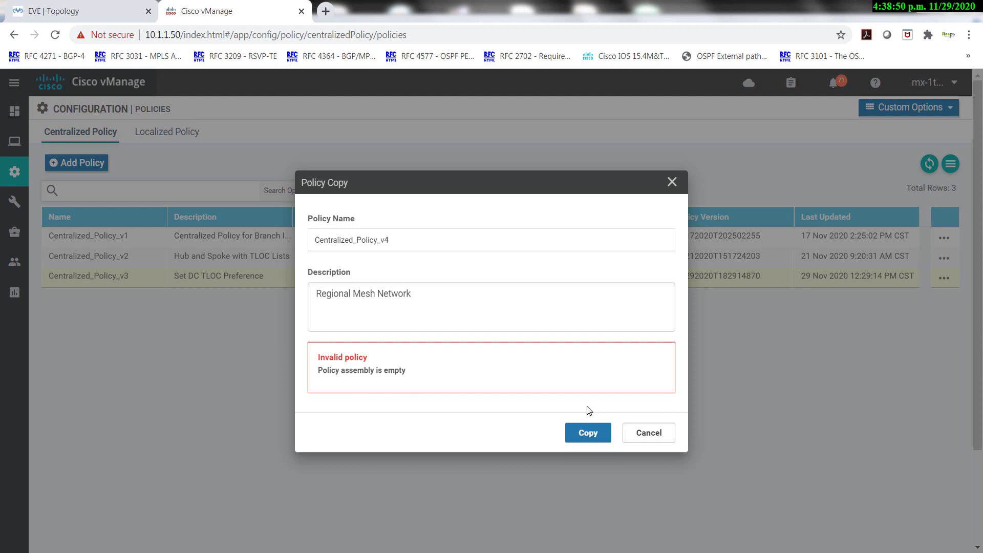
Retry creating the policy copy, then close the failed copy dialog.
click(431, 294)
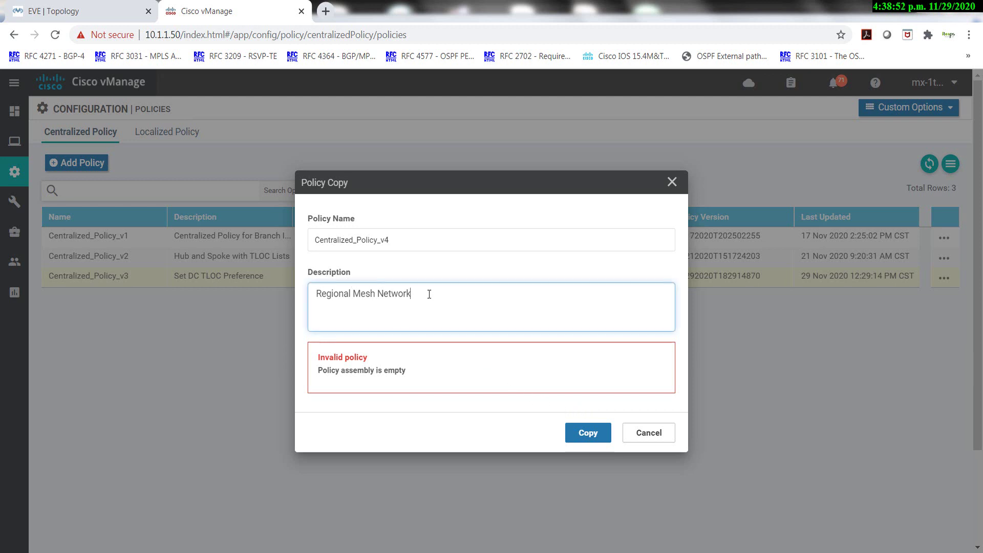
click(406, 242)
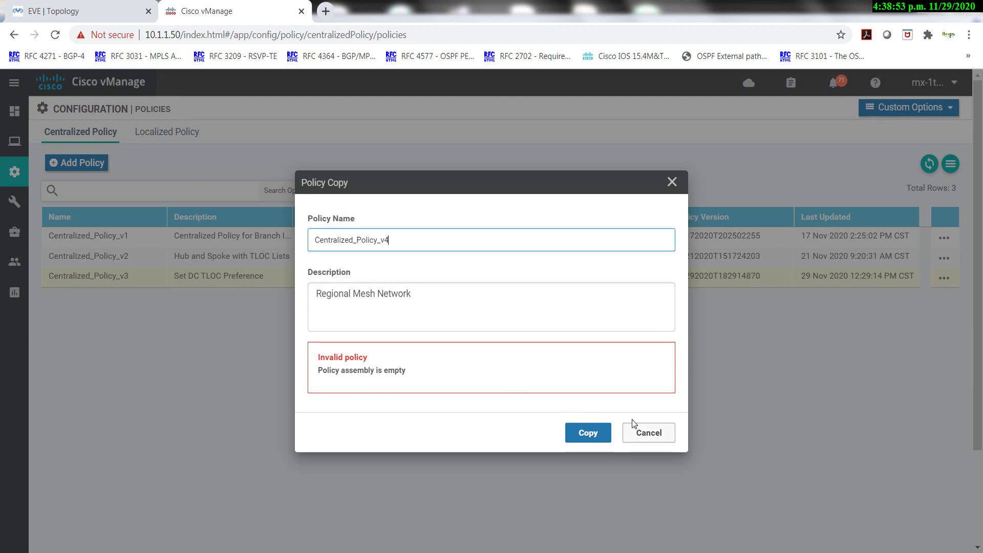
click(588, 433)
click(671, 439)
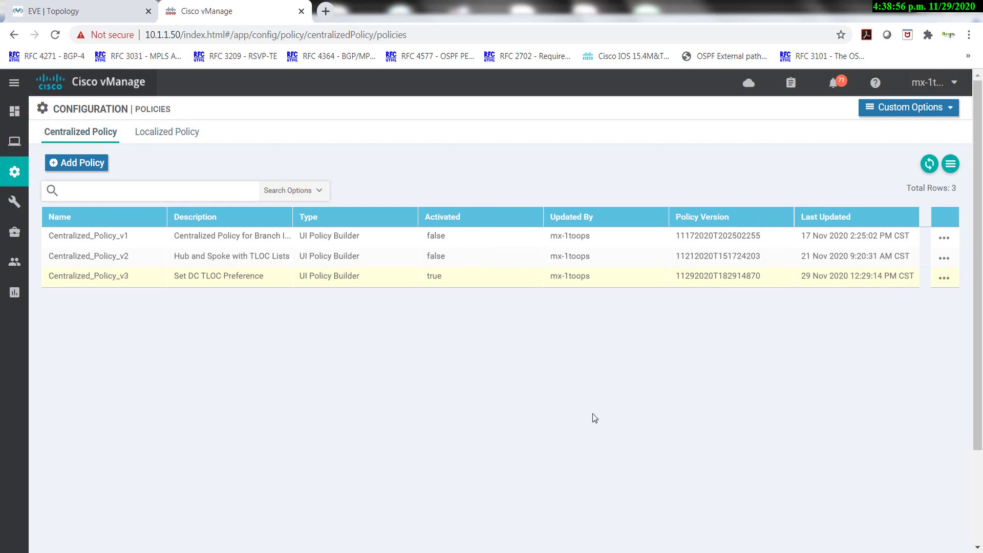
Refresh the policy list and copy Centralized_Policy_v3 again with the Regional Mesh Network description.
click(928, 166)
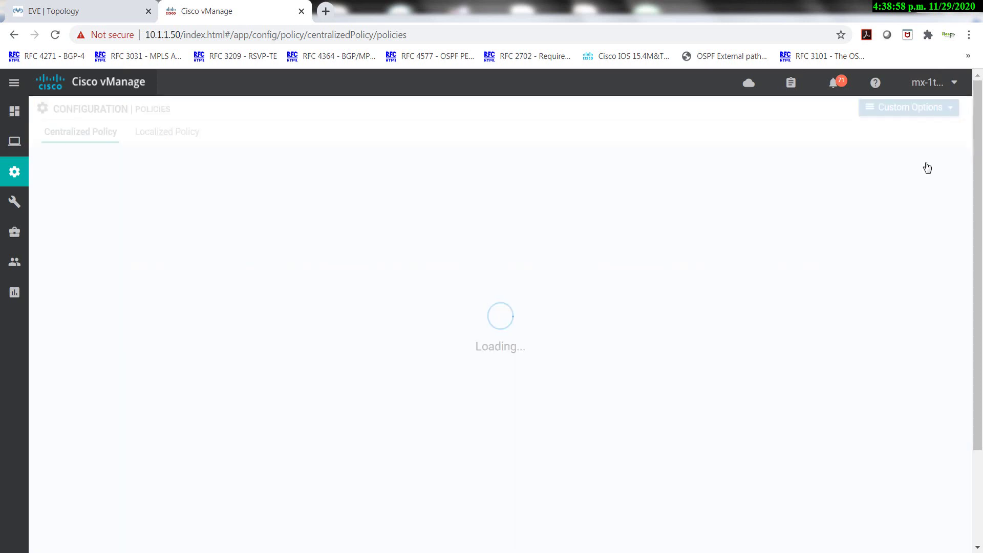
click(944, 278)
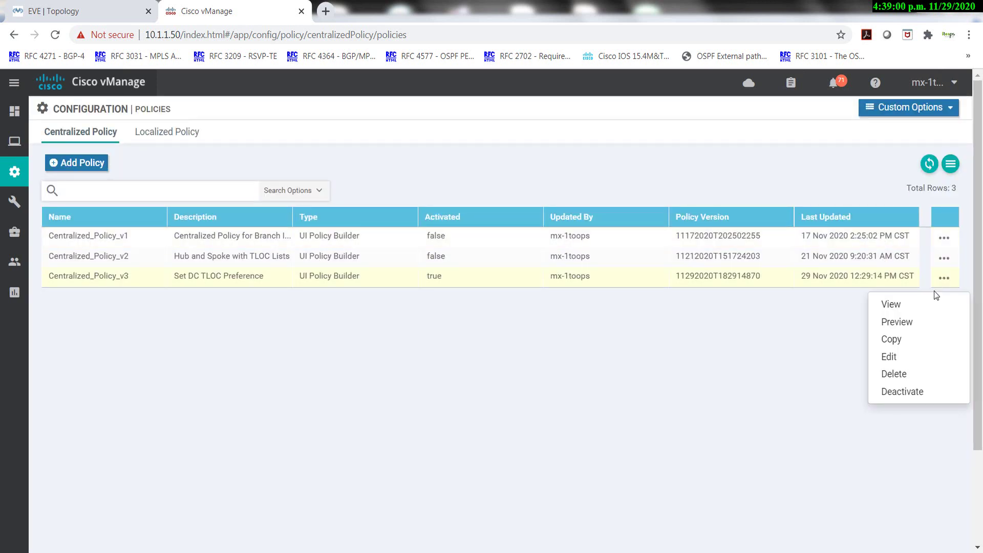
click(902, 340)
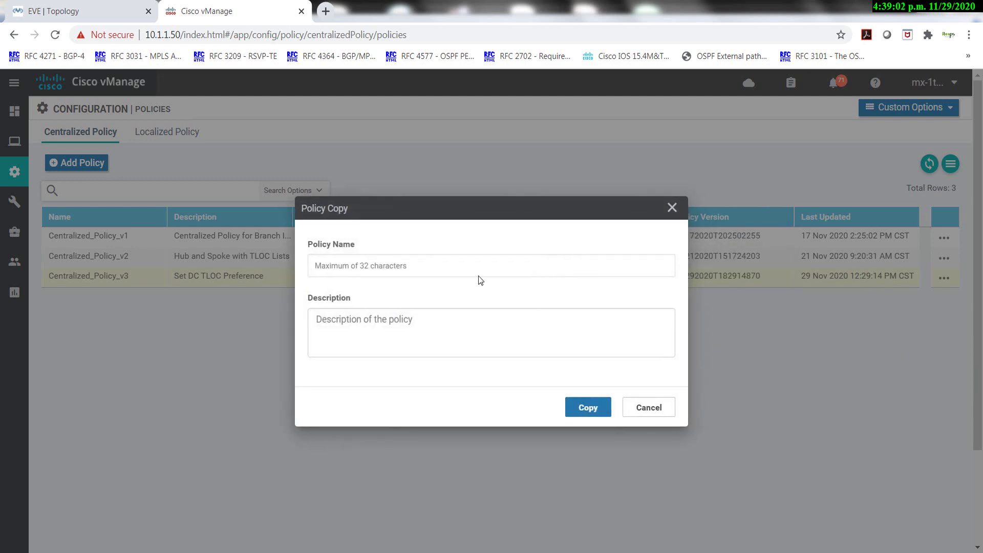
click(436, 265)
click(381, 318)
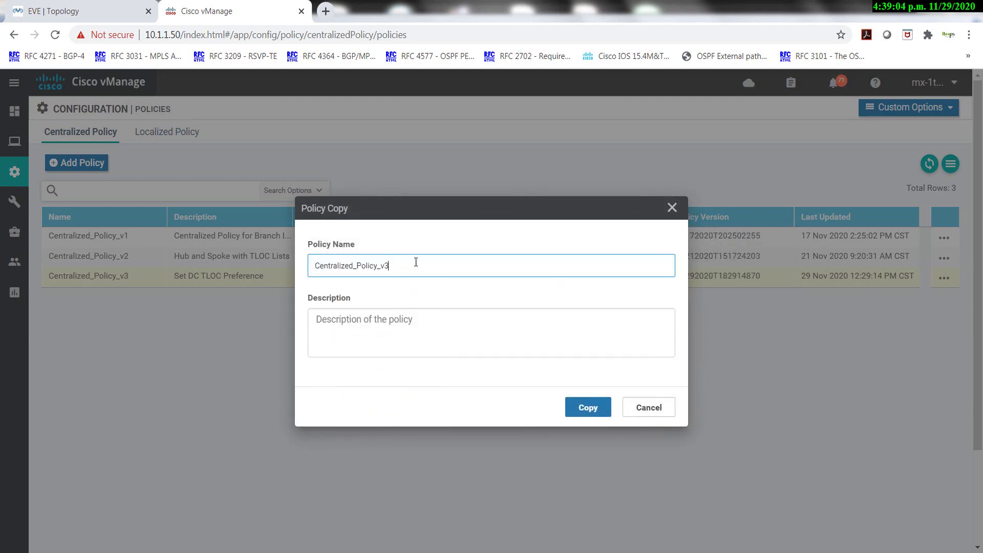
key(Tab)
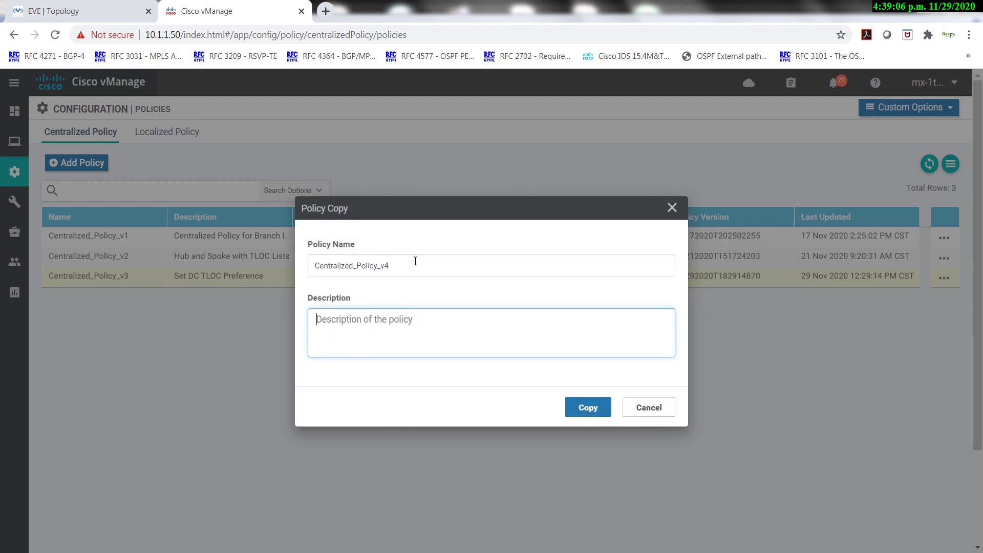
key(ctrl+v)
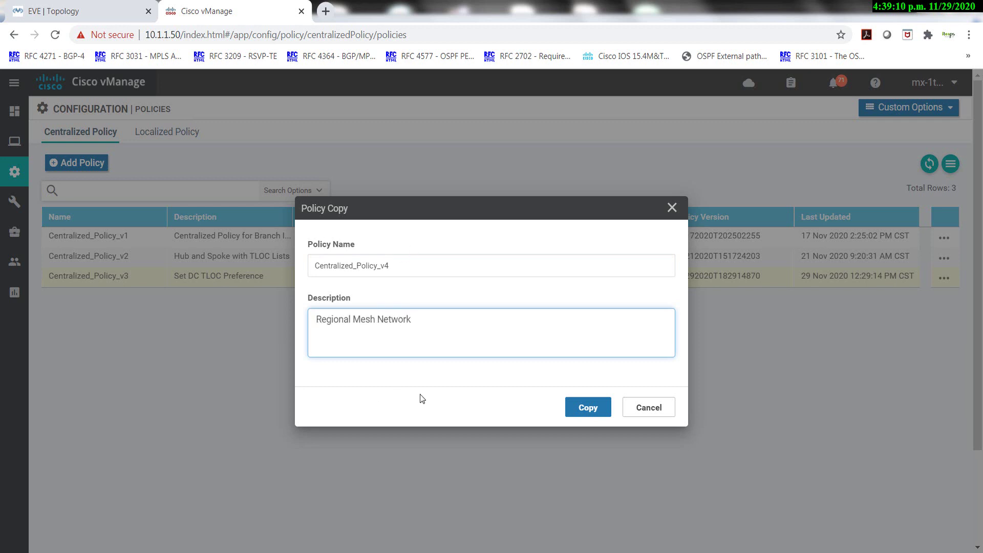
click(594, 410)
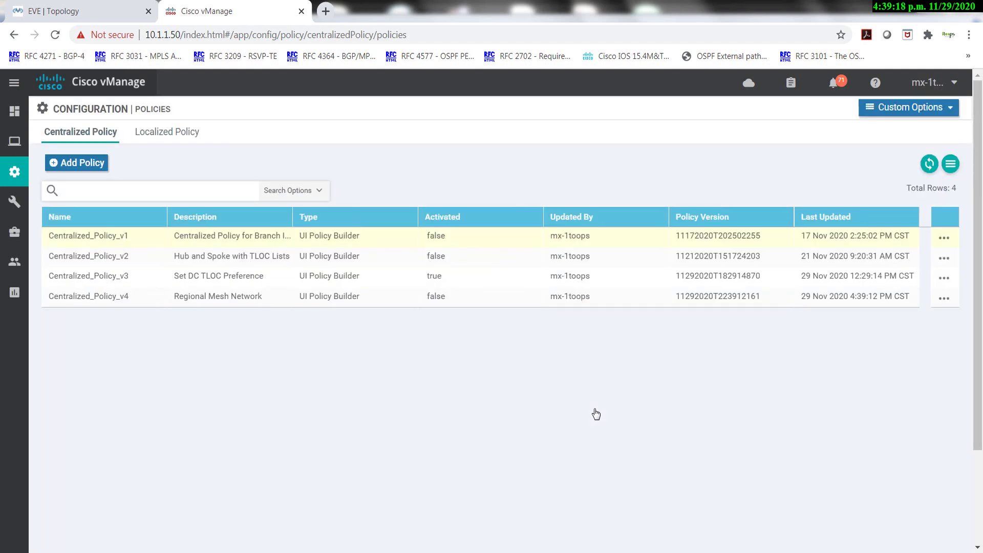
Open Centralized_Policy_v4 in the editor, cancel out, and go to Custom Options > Topology.
click(945, 299)
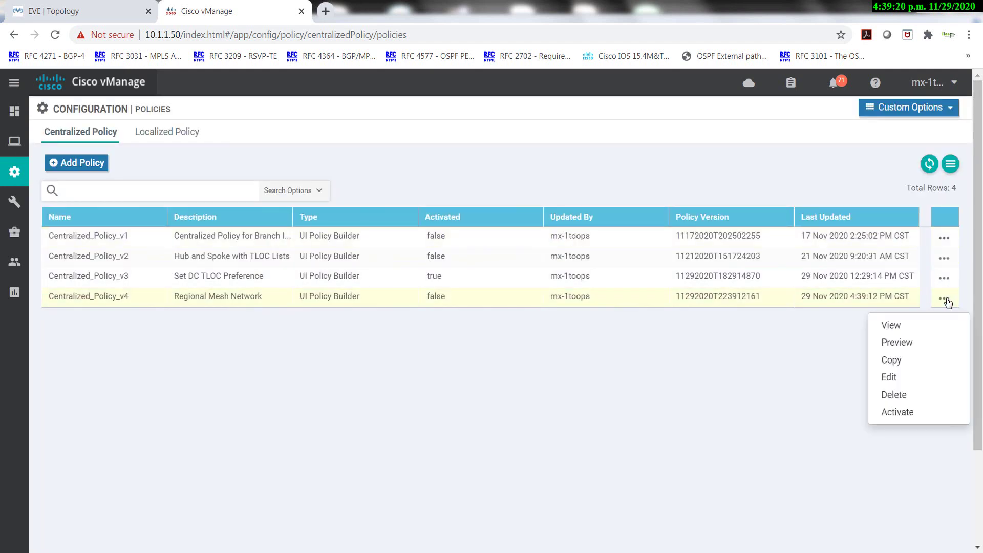
click(899, 379)
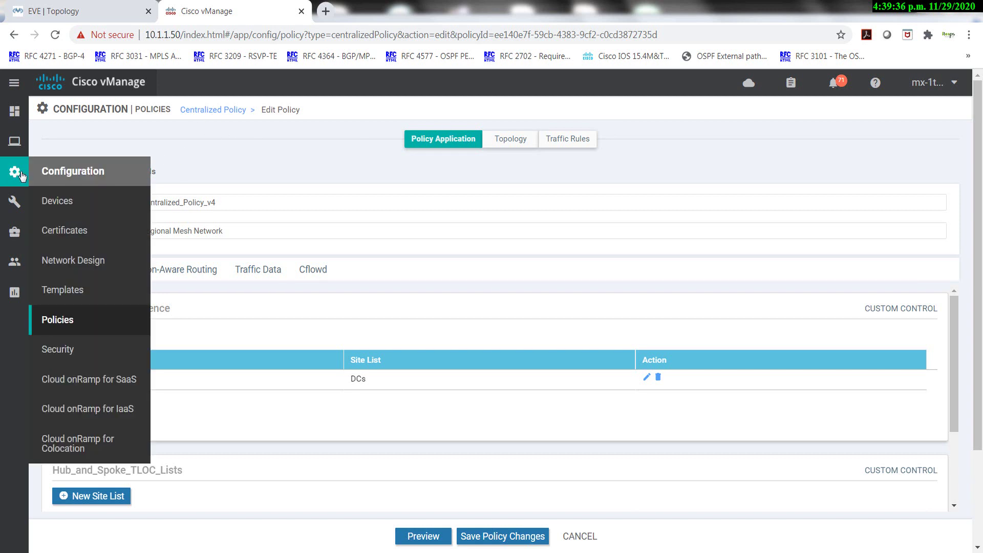
click(580, 536)
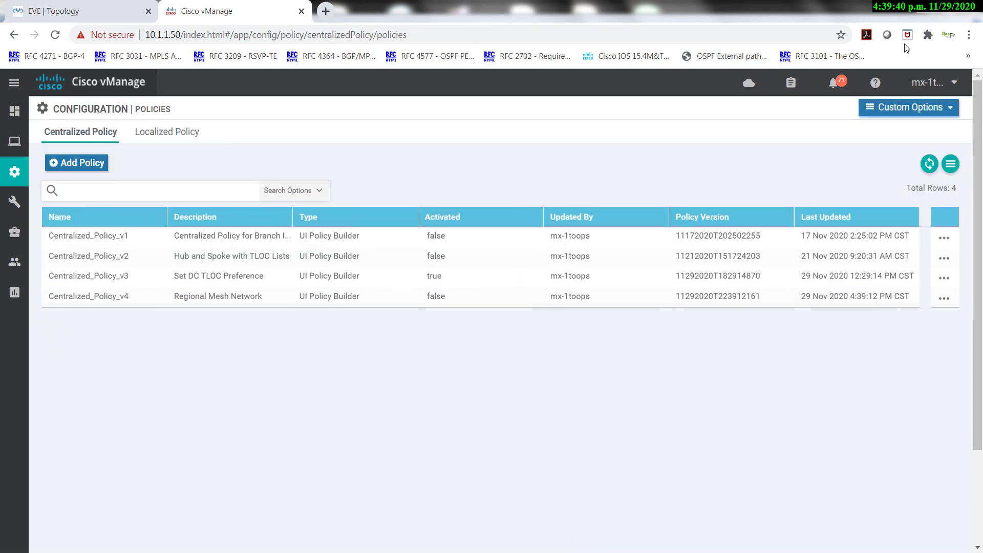
click(905, 107)
click(732, 196)
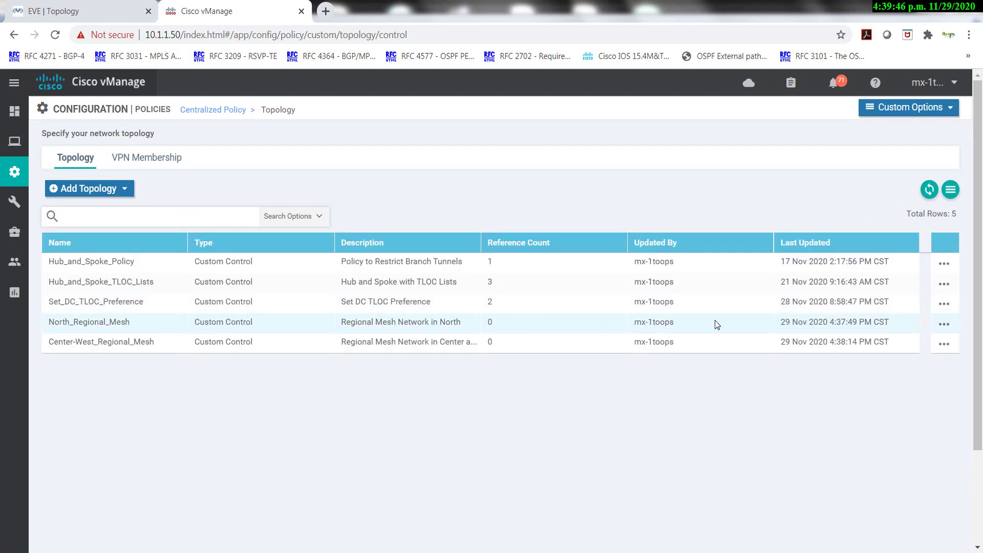
Edit North_Regional_Mesh and add a TLOC sequence rule accepting site list North_MX.
click(946, 327)
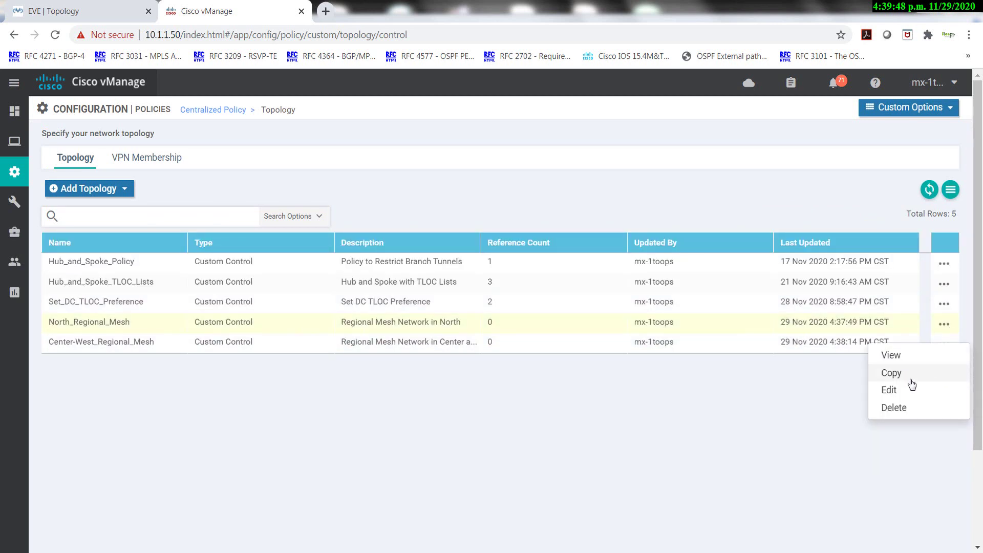
click(893, 393)
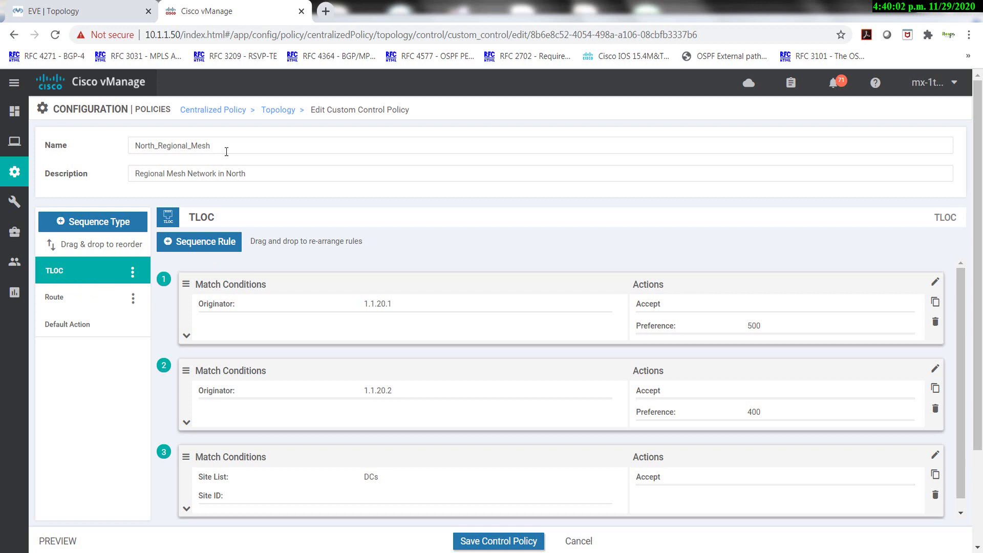
click(202, 245)
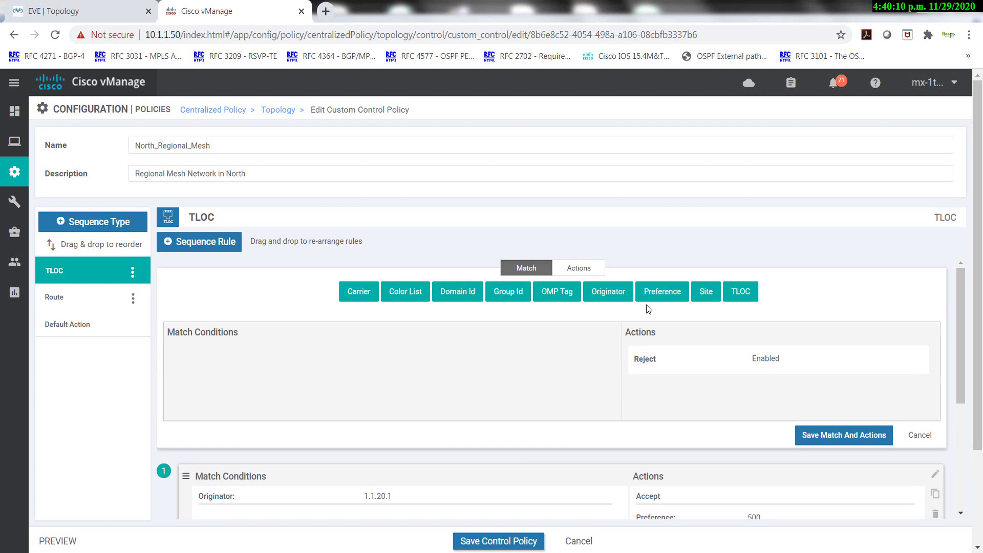
click(706, 293)
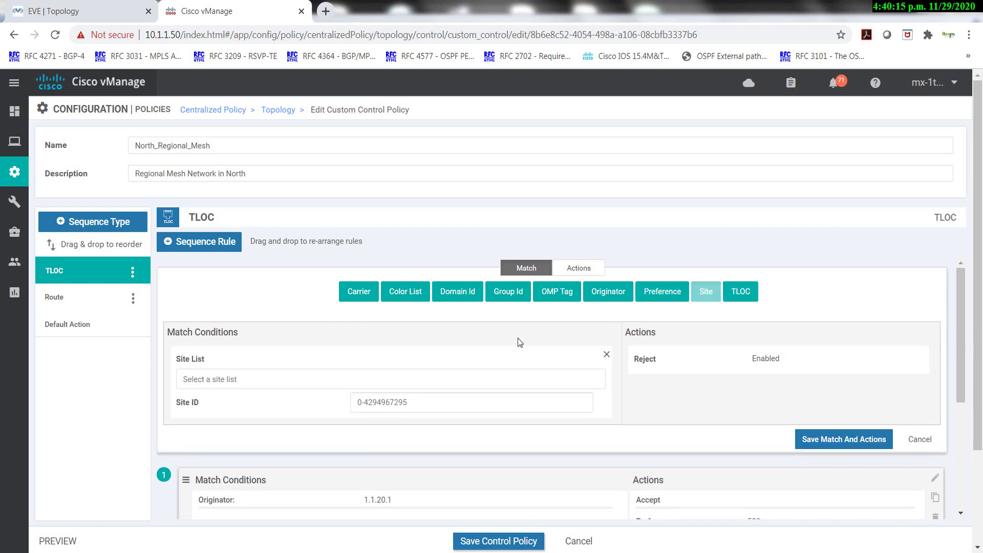
click(302, 379)
click(204, 499)
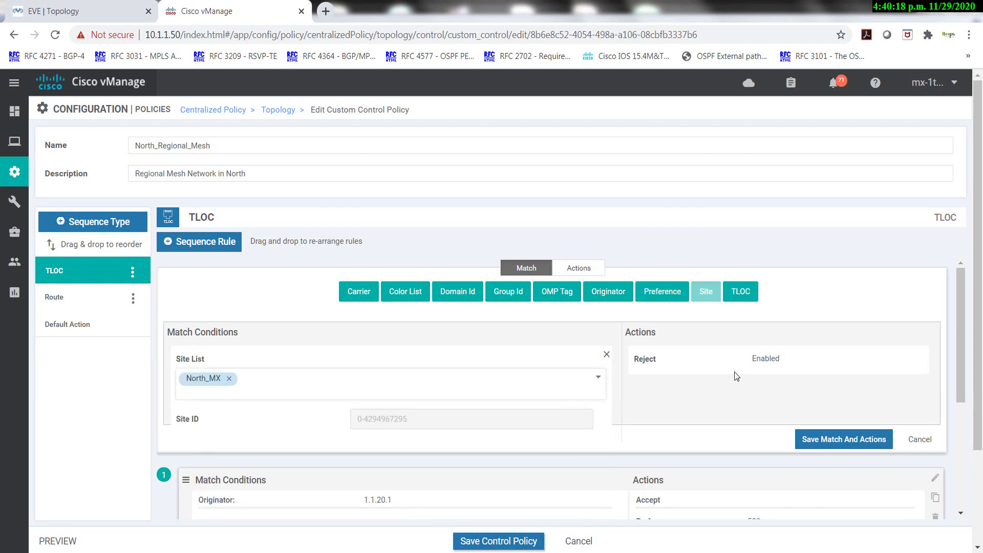
click(711, 362)
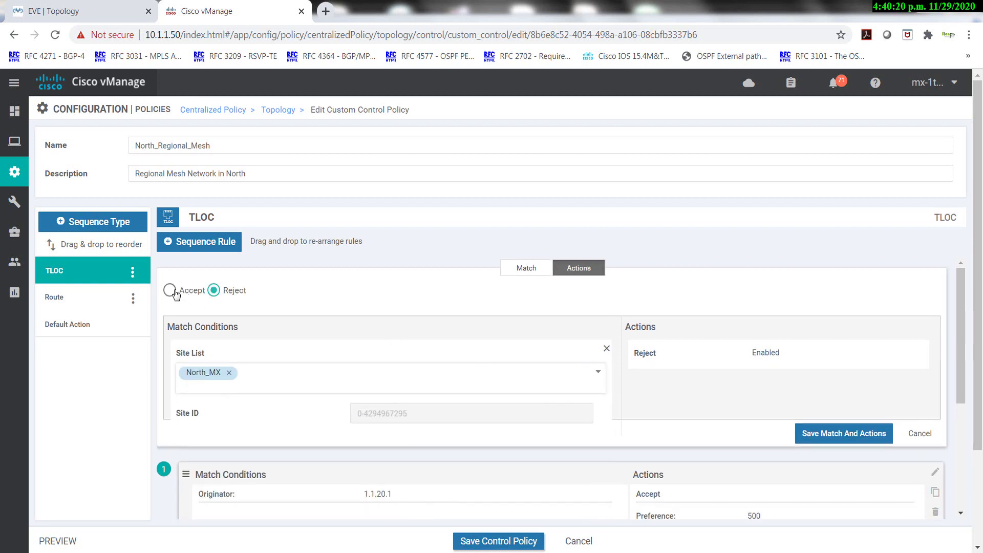
click(170, 290)
click(805, 461)
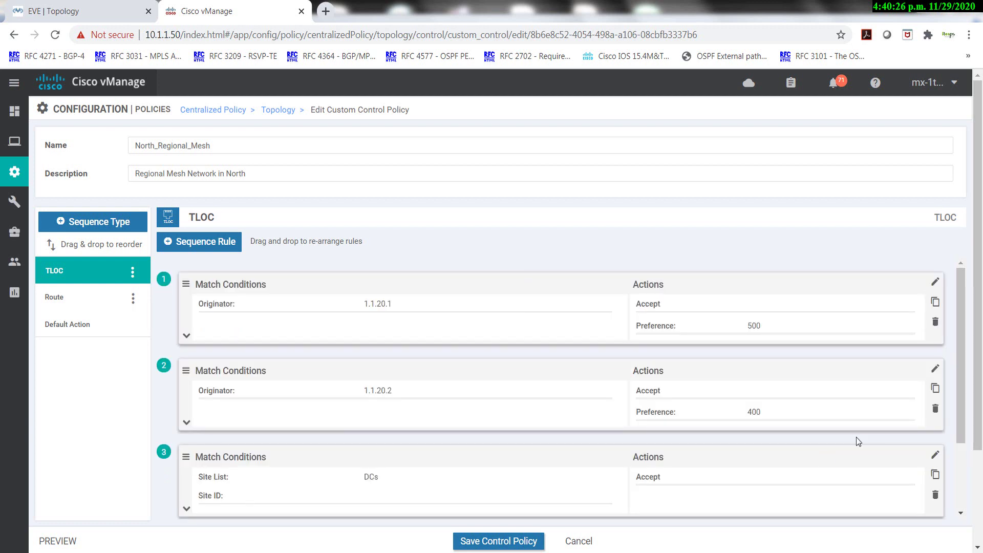
In the Route sequence, add a rule accepting site list North_MX.
click(59, 299)
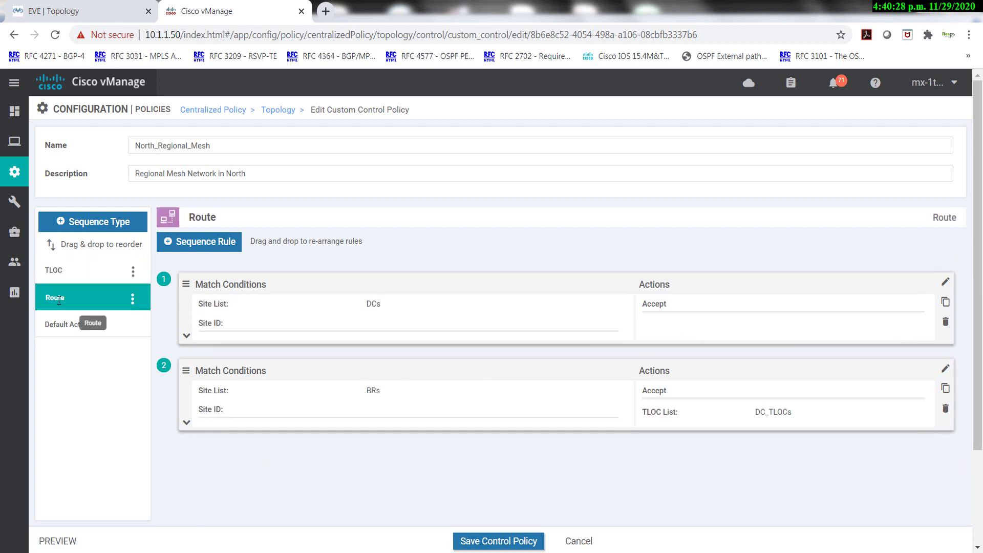
click(218, 244)
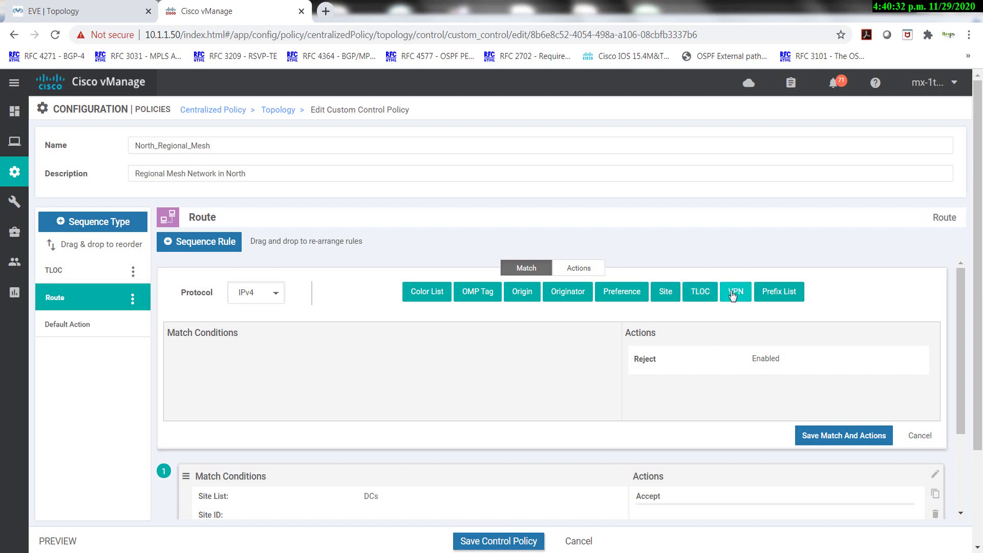
click(661, 300)
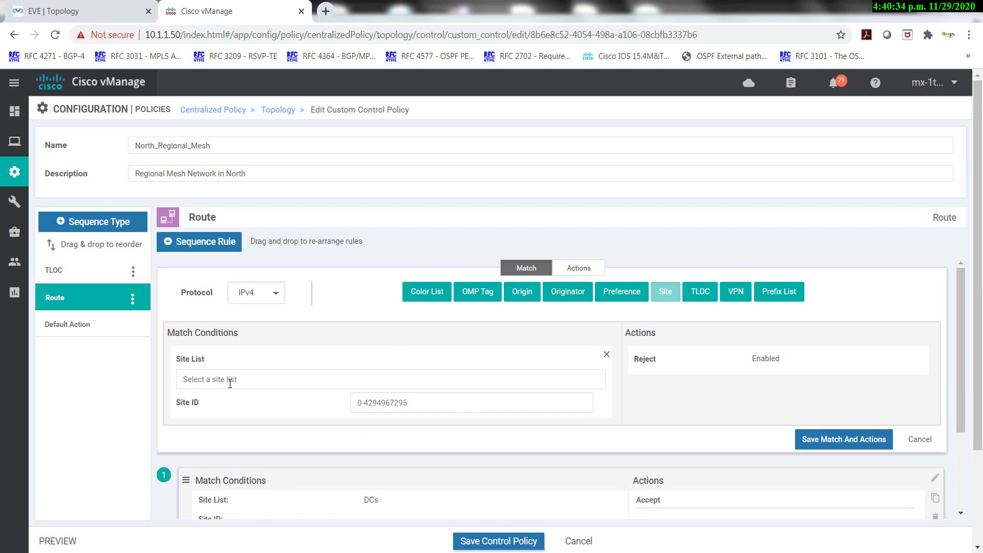
click(209, 380)
click(209, 502)
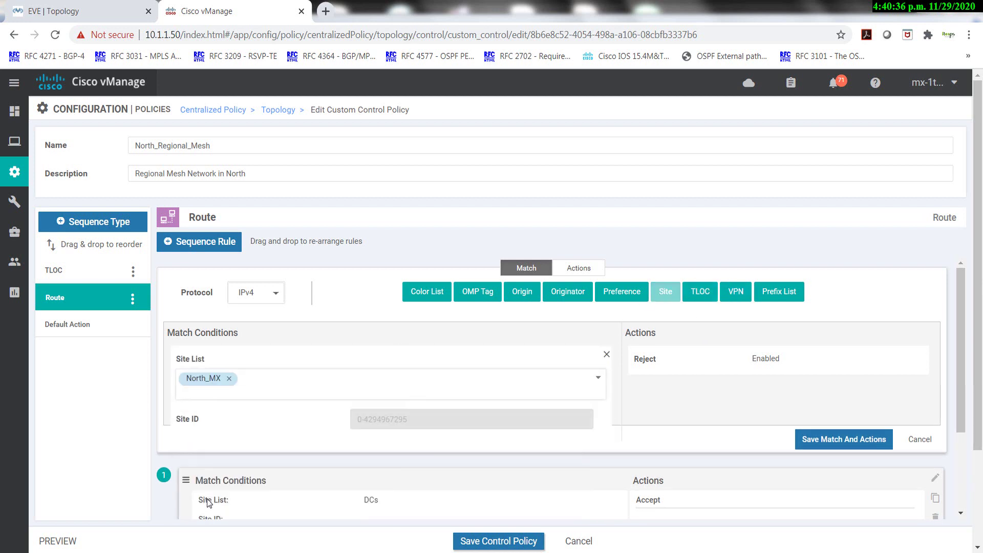
click(579, 268)
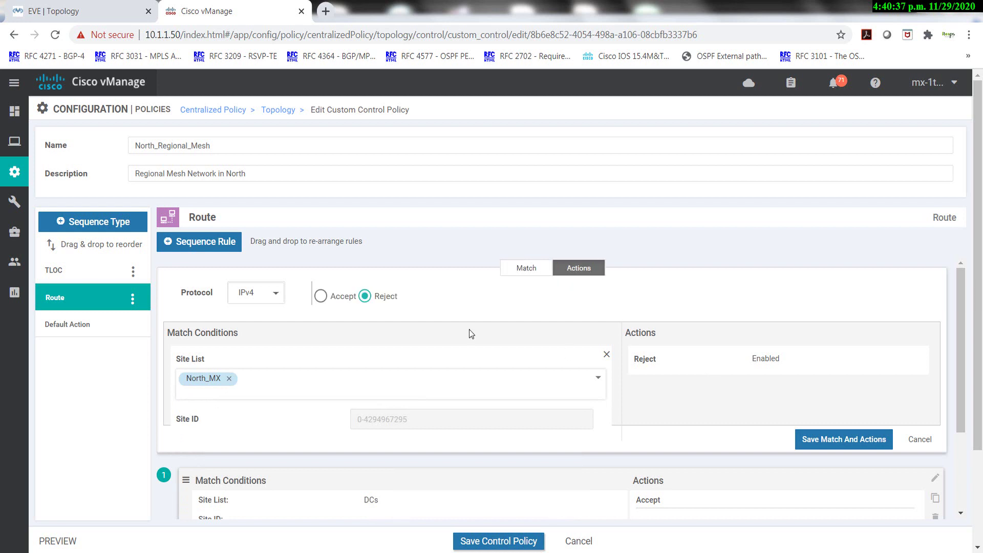
click(321, 296)
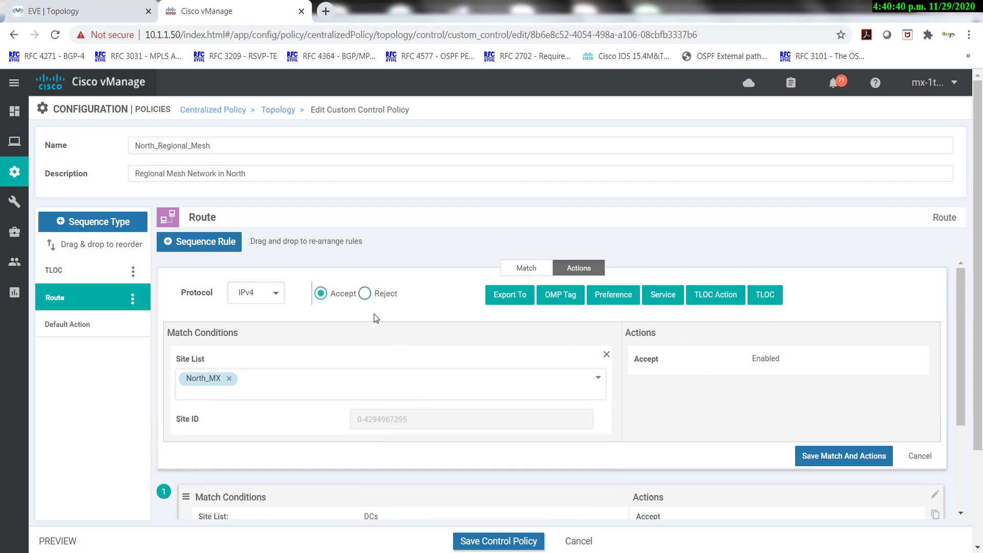
click(824, 455)
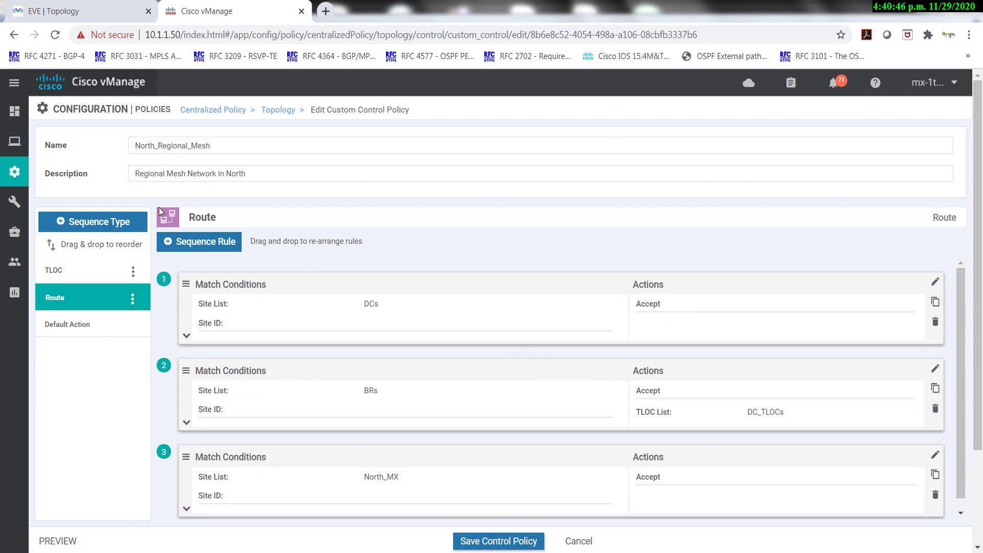
Add a route rule accepting Center-West_MX with TLOC list DC_TLOCs.
click(194, 240)
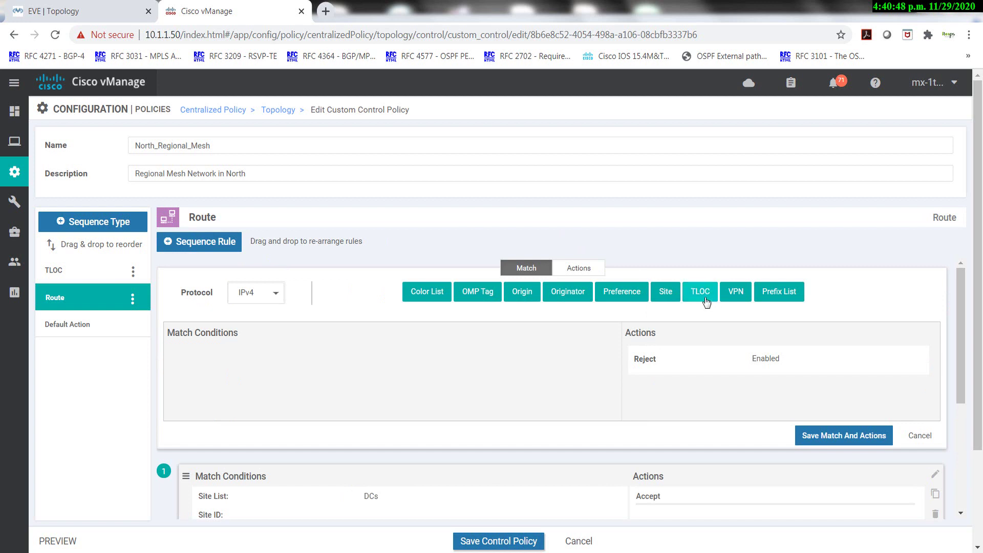
click(665, 292)
click(204, 380)
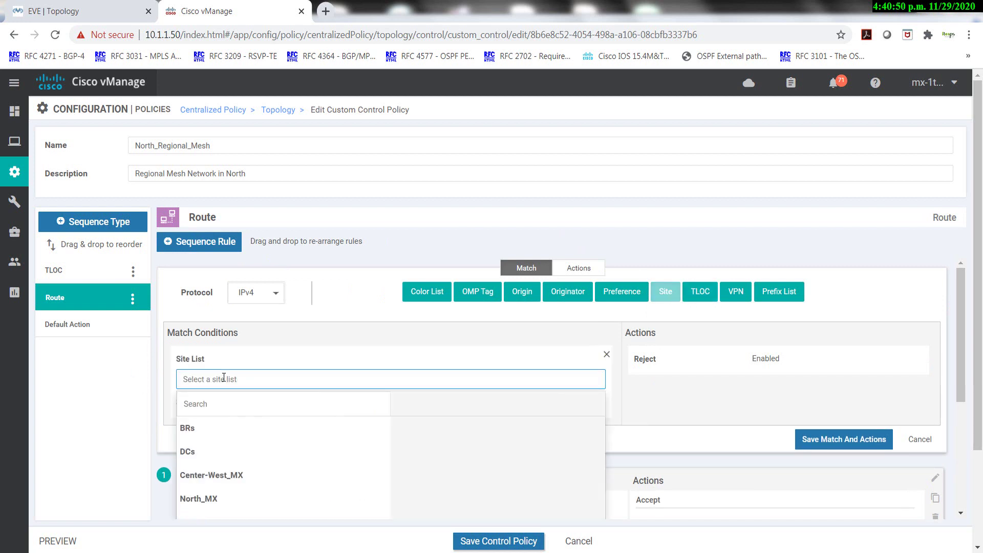
click(199, 476)
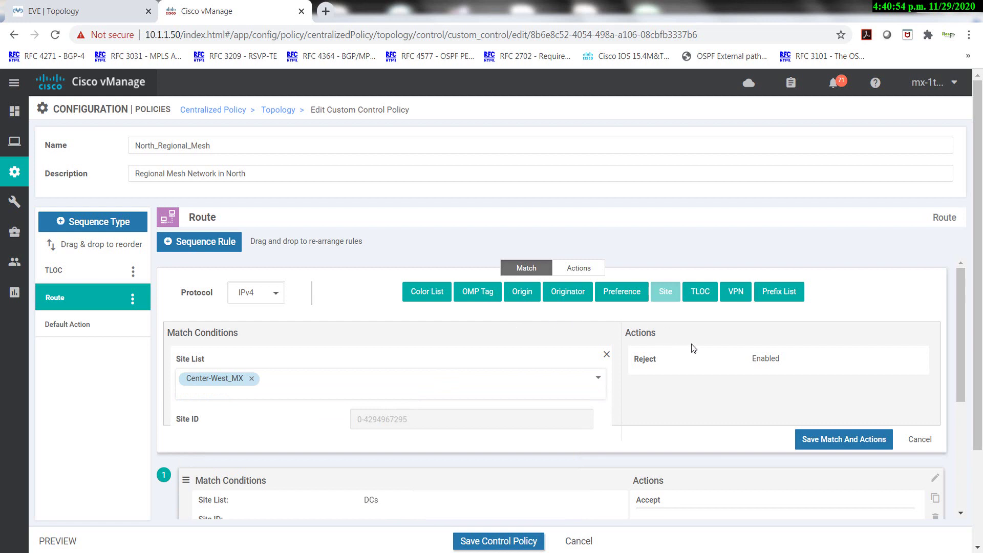
click(579, 268)
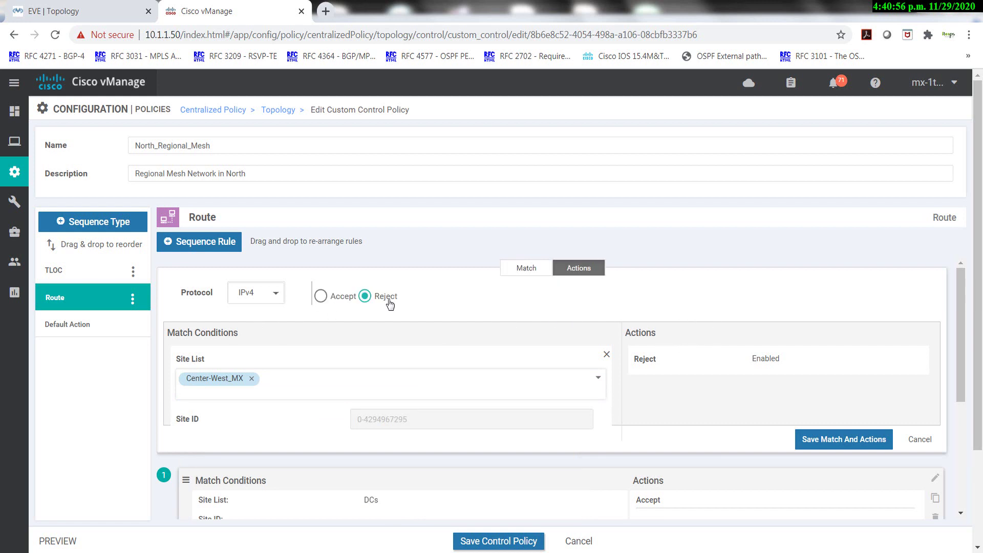
click(320, 299)
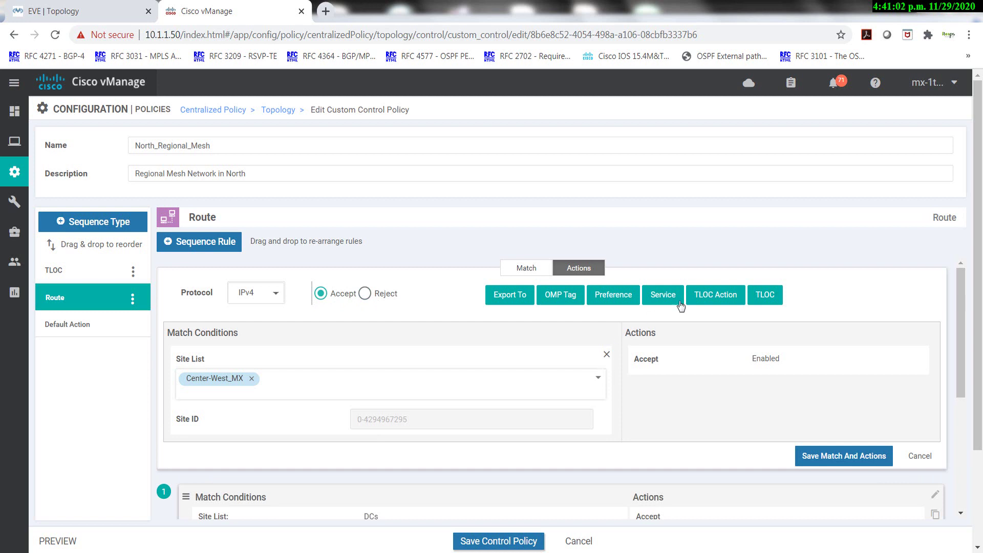
click(765, 295)
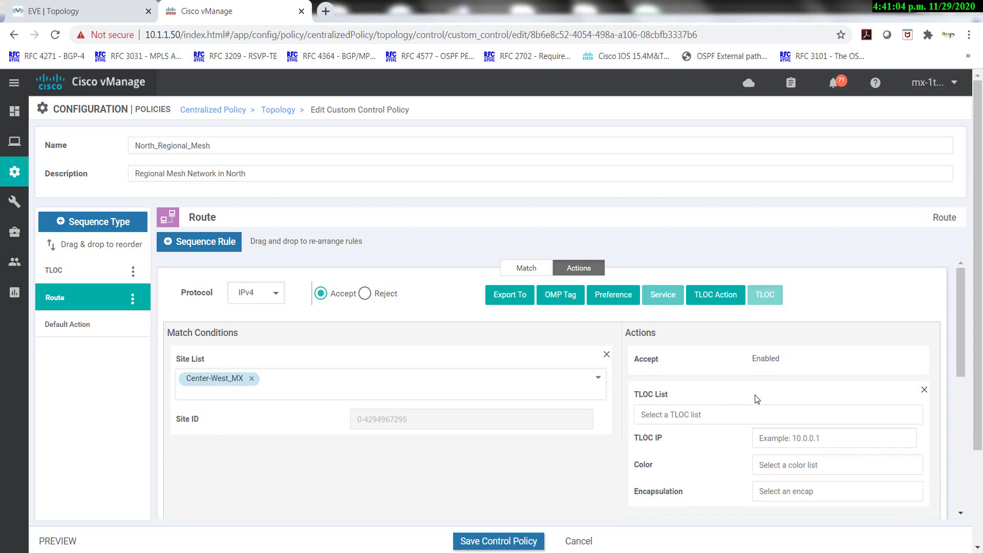
click(719, 413)
click(660, 464)
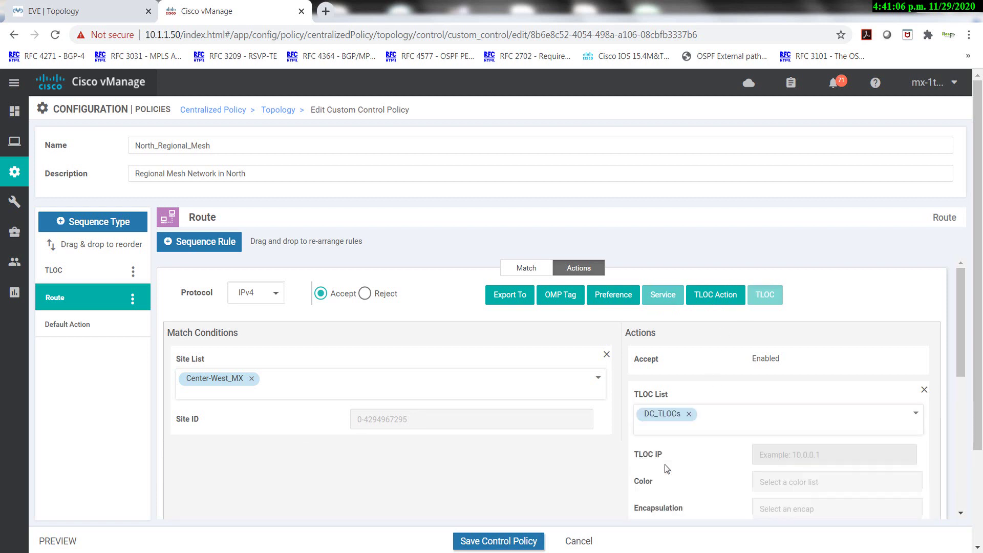
scroll(709, 457, down, 3)
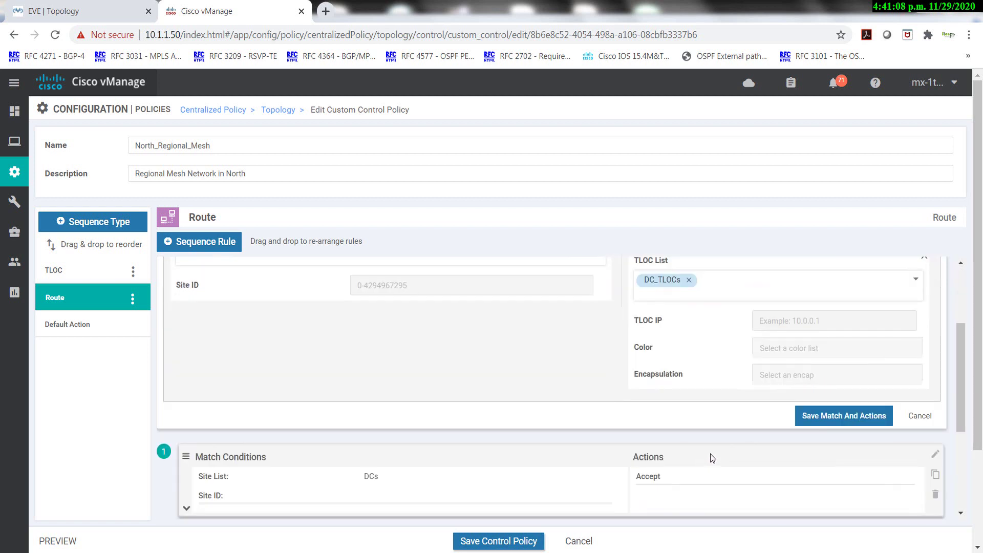
click(840, 419)
scroll(613, 425, up, 2)
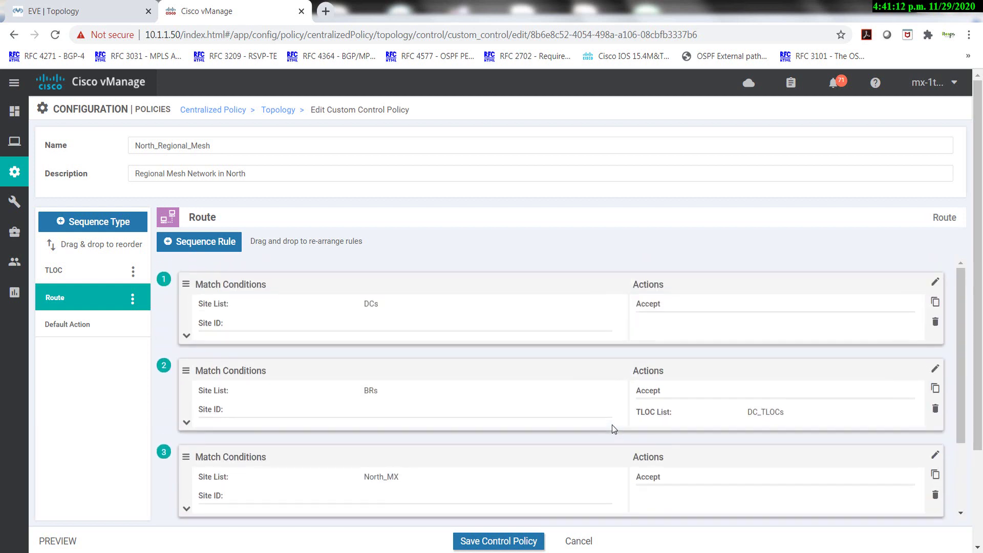
Move the BRs rule below North_MX and Center-West_MX, then save the control policy.
scroll(367, 376, down, 2)
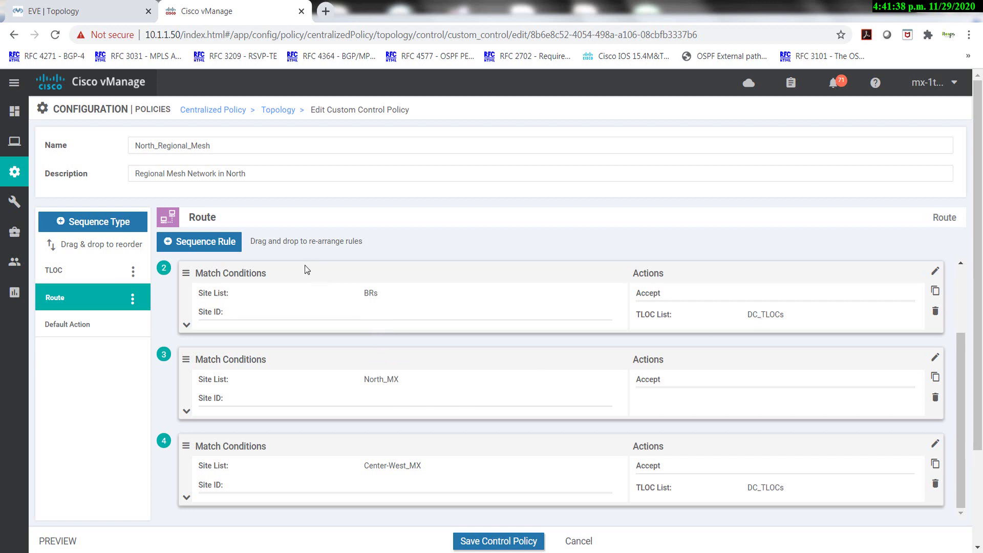
drag(299, 294, 318, 490)
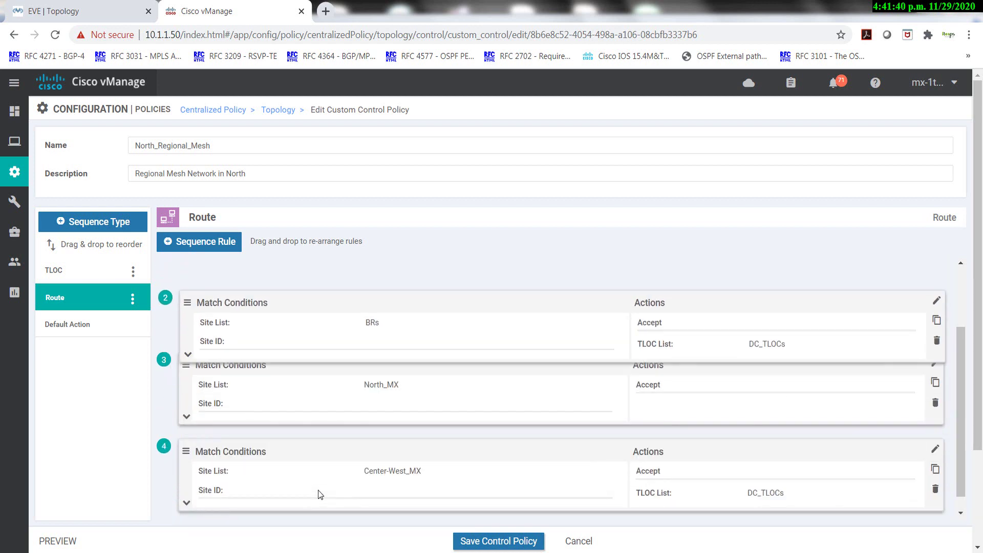
drag(379, 271, 376, 351)
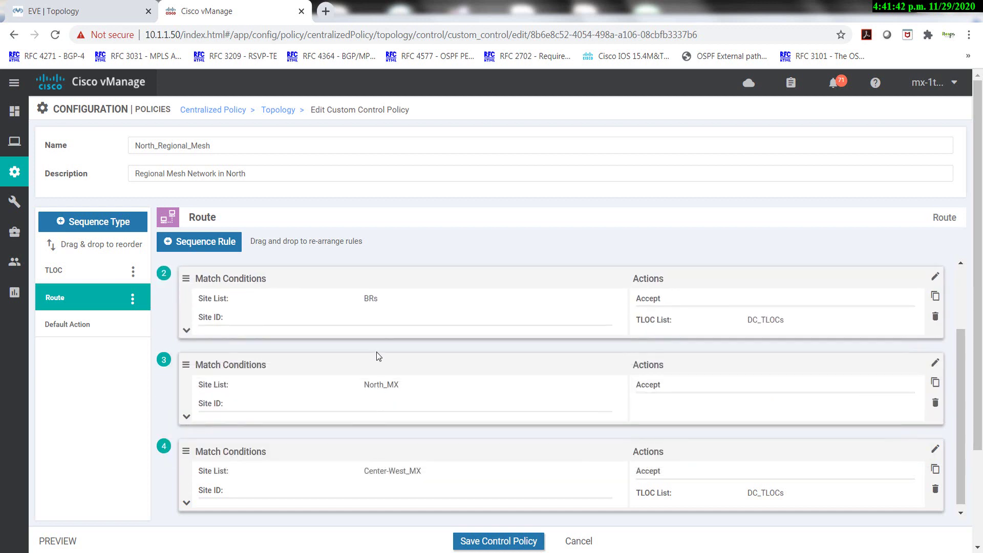
drag(394, 272, 284, 375)
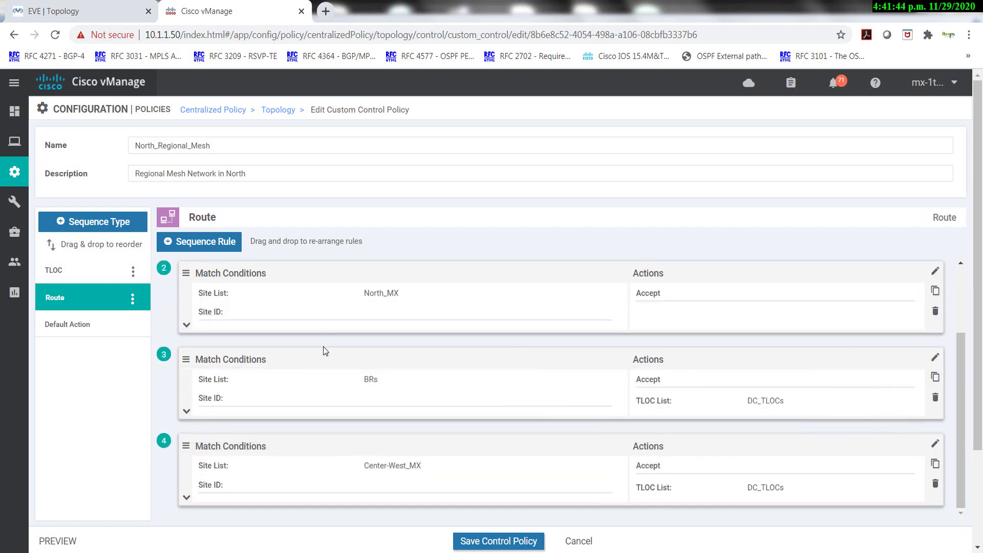
drag(324, 350, 317, 479)
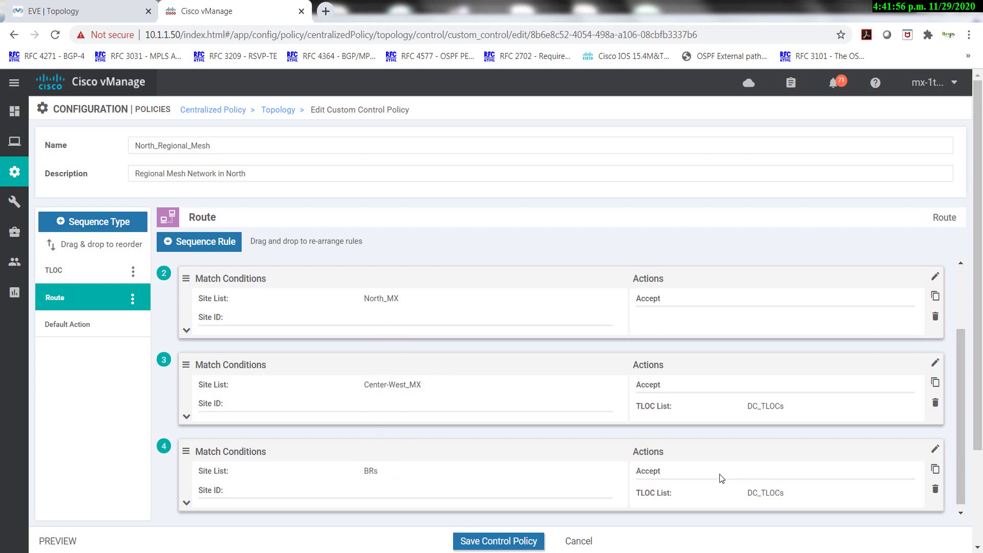
click(505, 546)
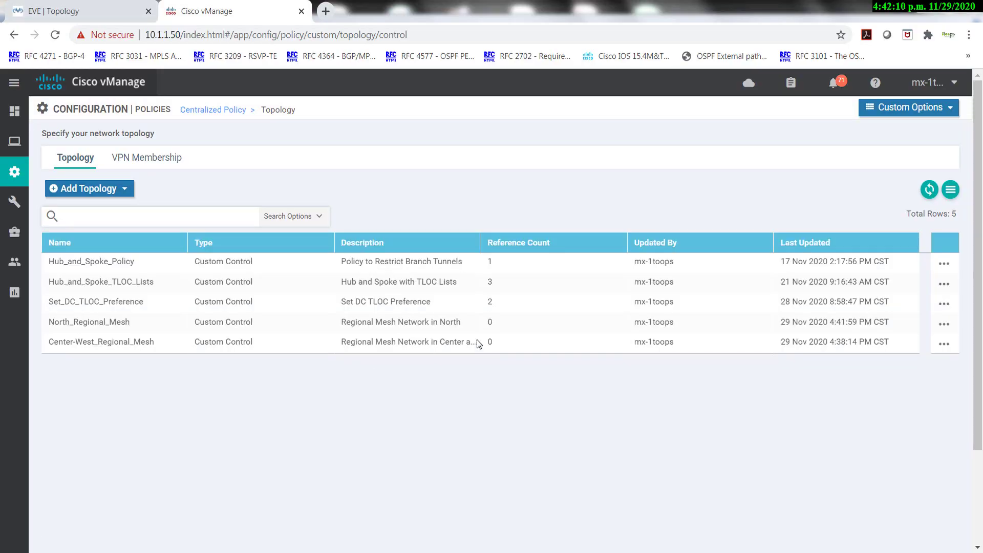
Edit Center-West_Regional_Mesh and add a TLOC rule accepting site list Center-West_MX.
click(944, 344)
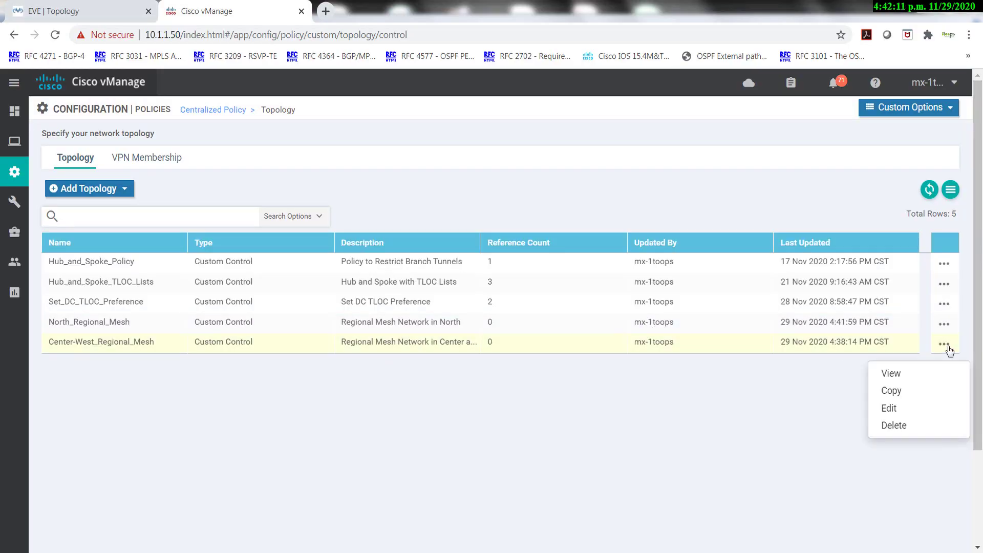
click(900, 408)
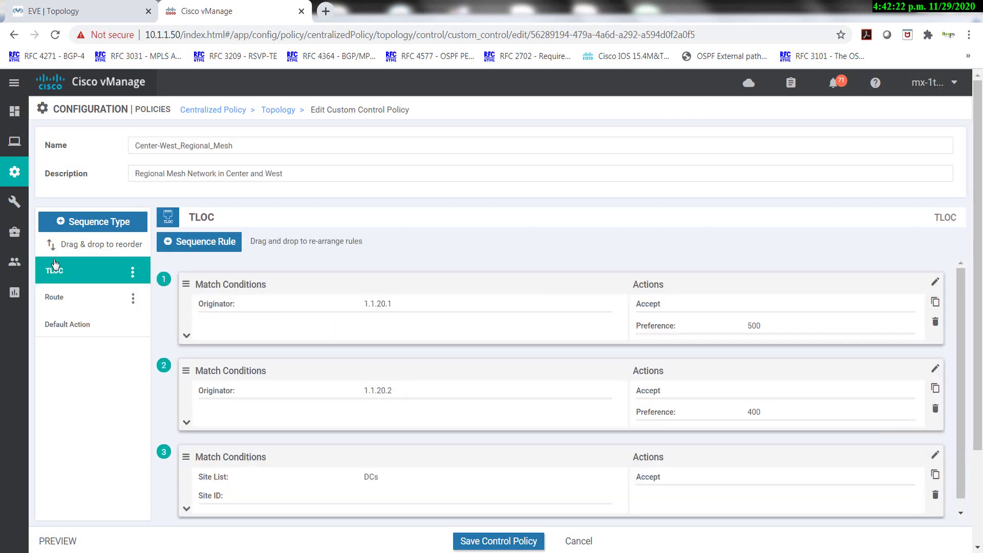
click(211, 246)
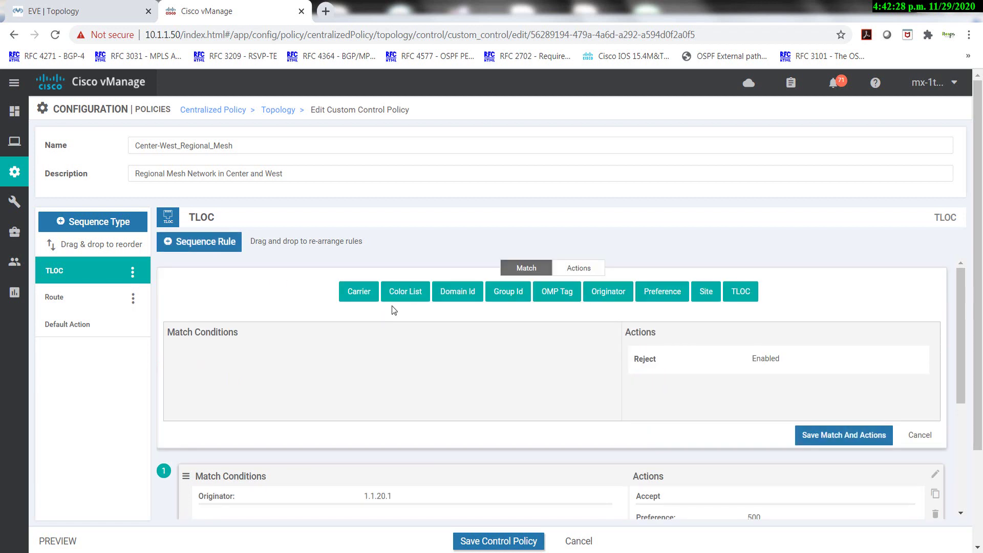
click(706, 291)
click(245, 385)
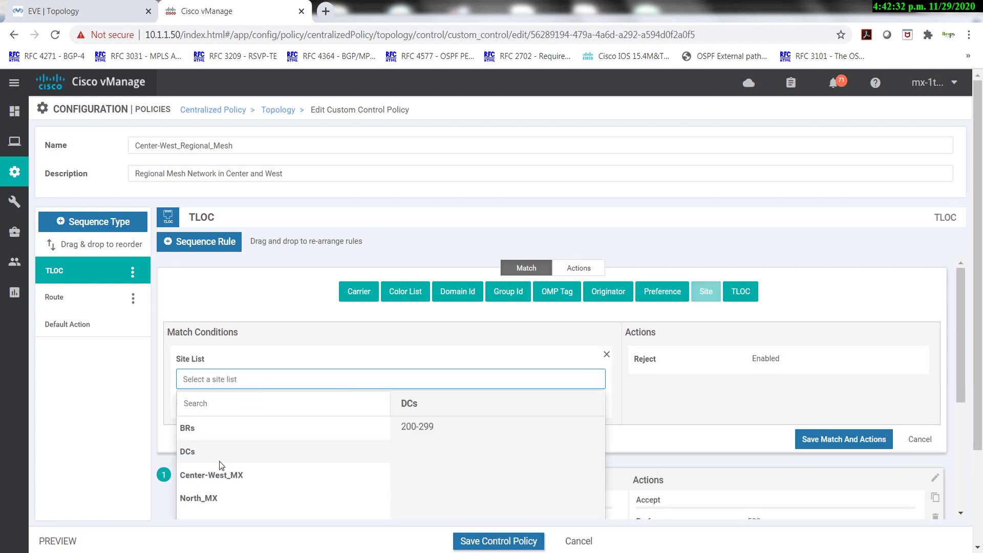
click(201, 476)
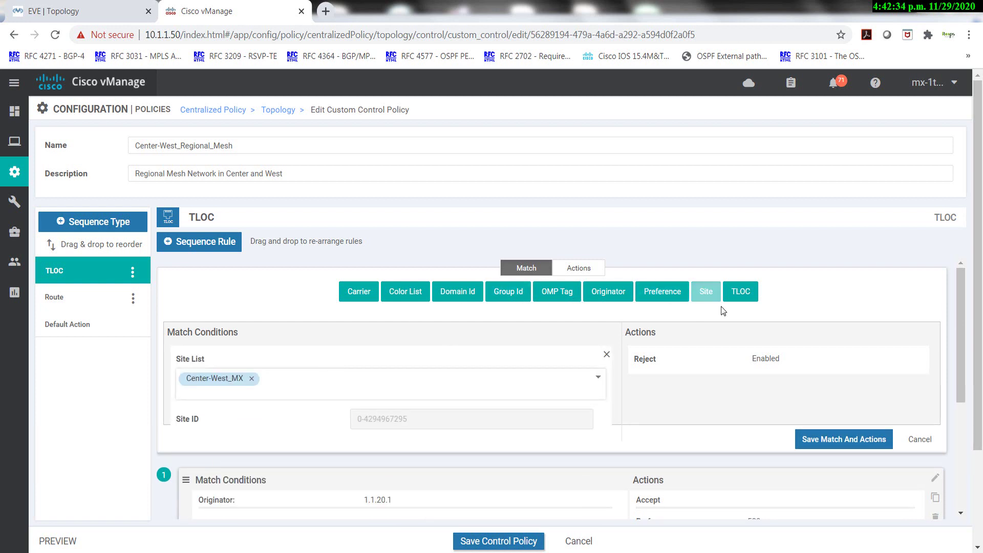
click(578, 268)
click(169, 290)
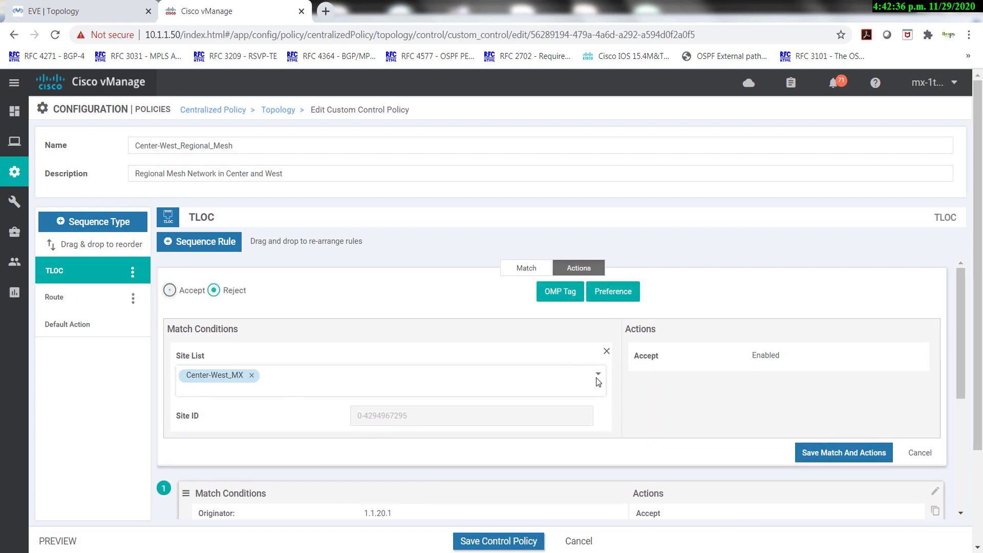
click(839, 456)
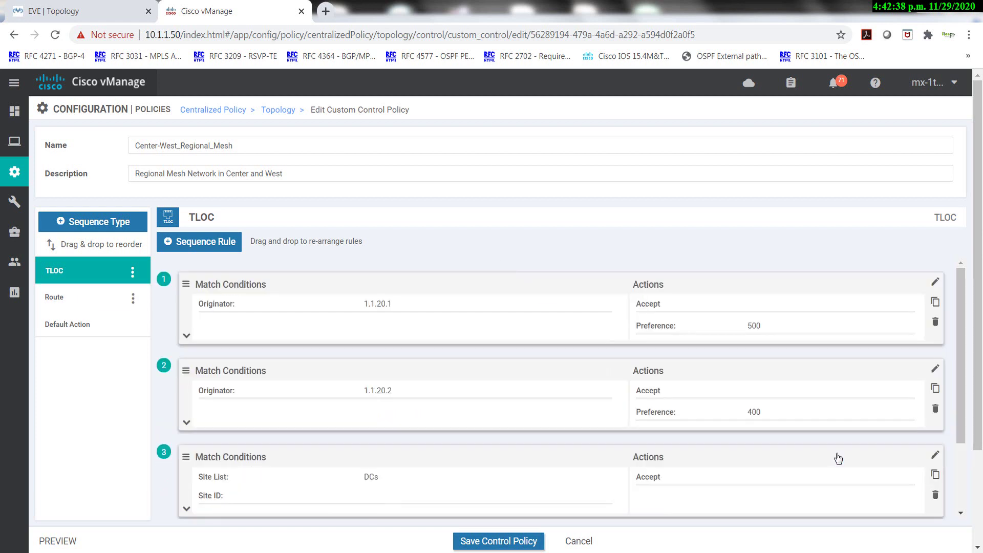
In the Route sequence, add a rule accepting site list Center-West_MX.
click(70, 300)
click(192, 243)
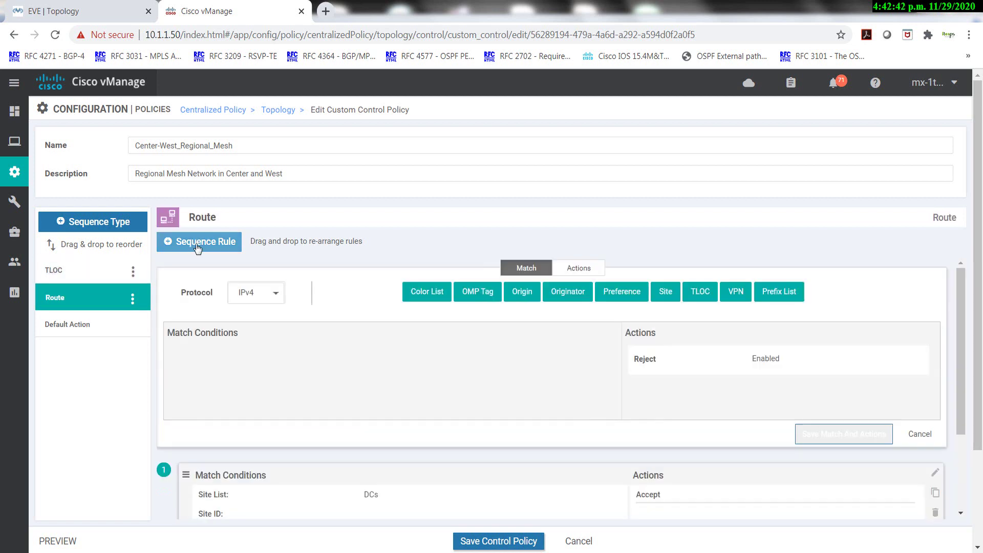
click(665, 291)
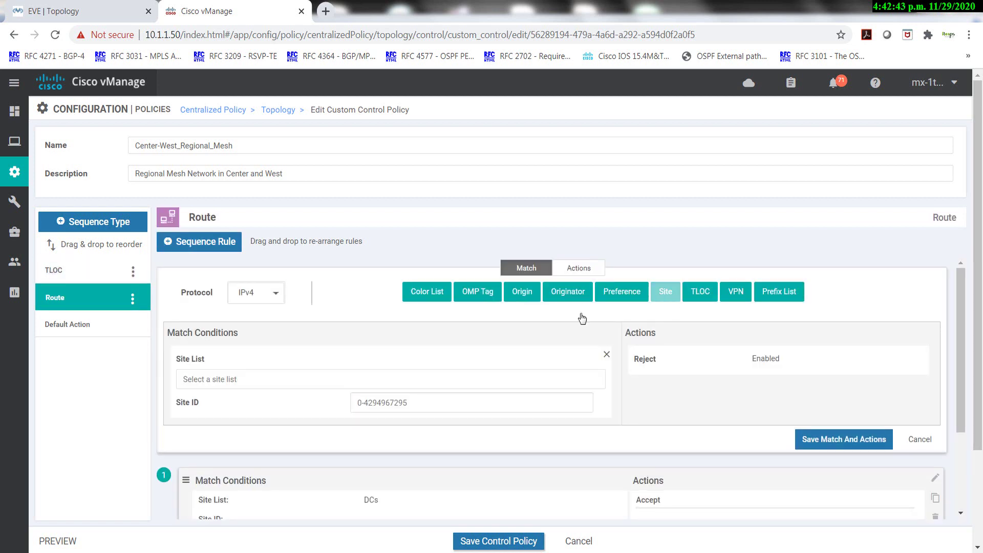
click(218, 382)
click(201, 476)
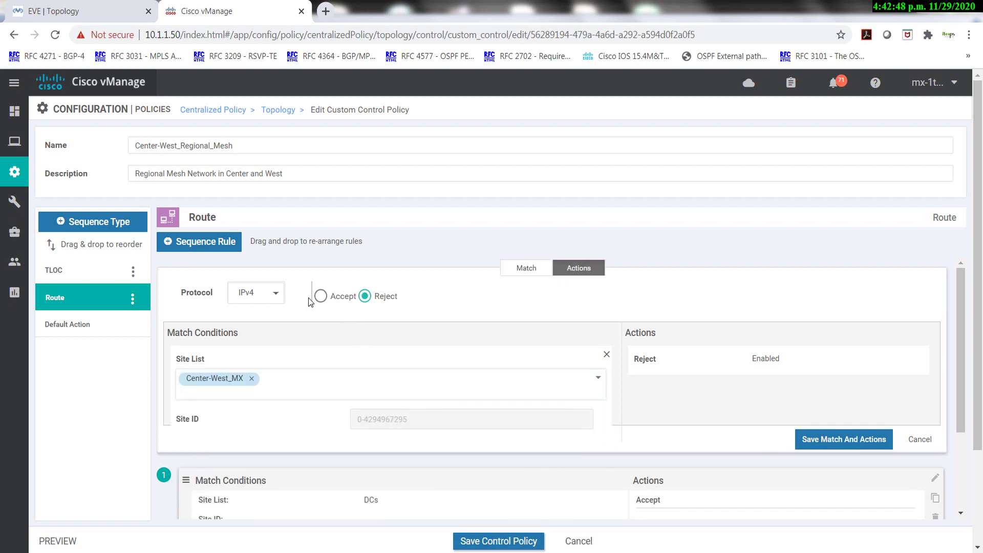
click(320, 296)
click(844, 457)
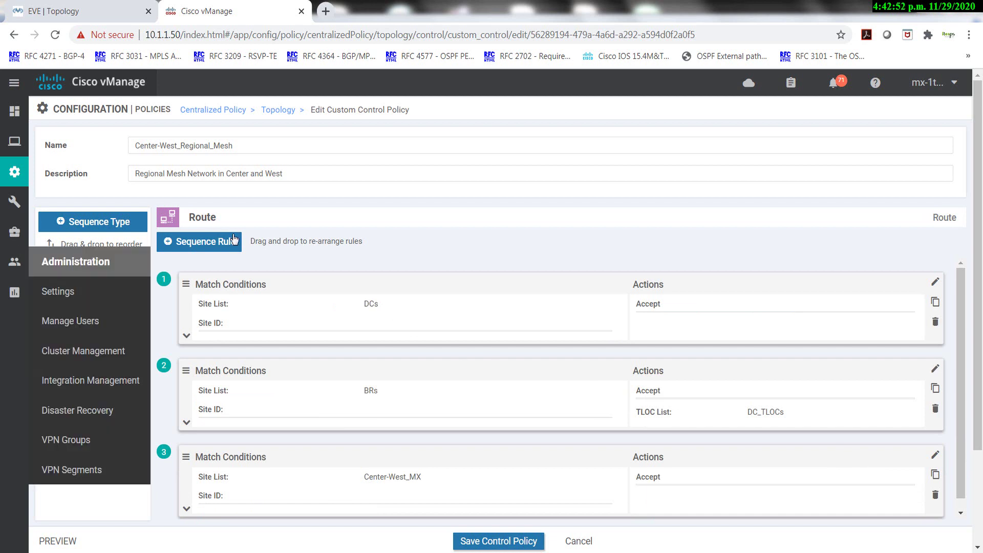
click(207, 244)
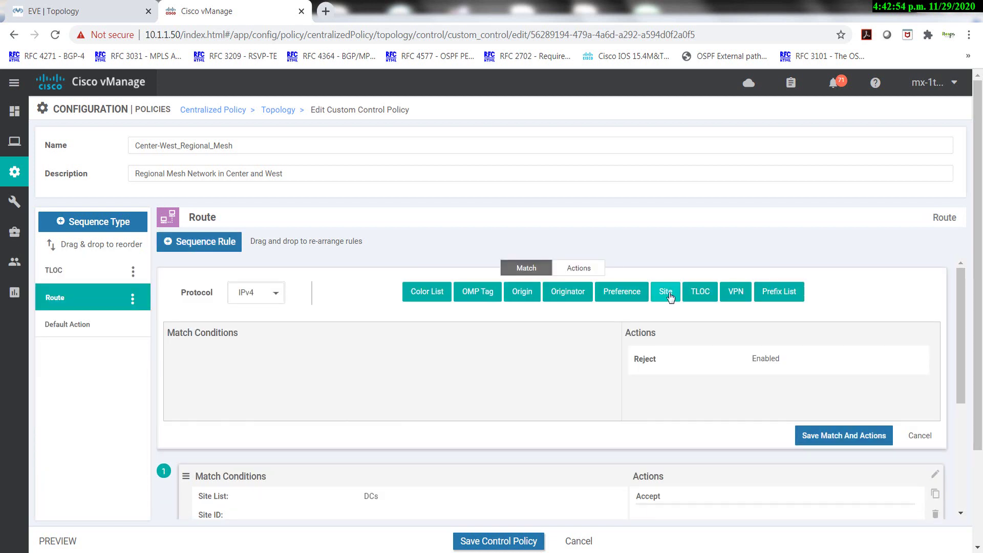
Make the new route rule match North_MX and accept with TLOC list DC_TLOCs.
click(665, 295)
click(237, 380)
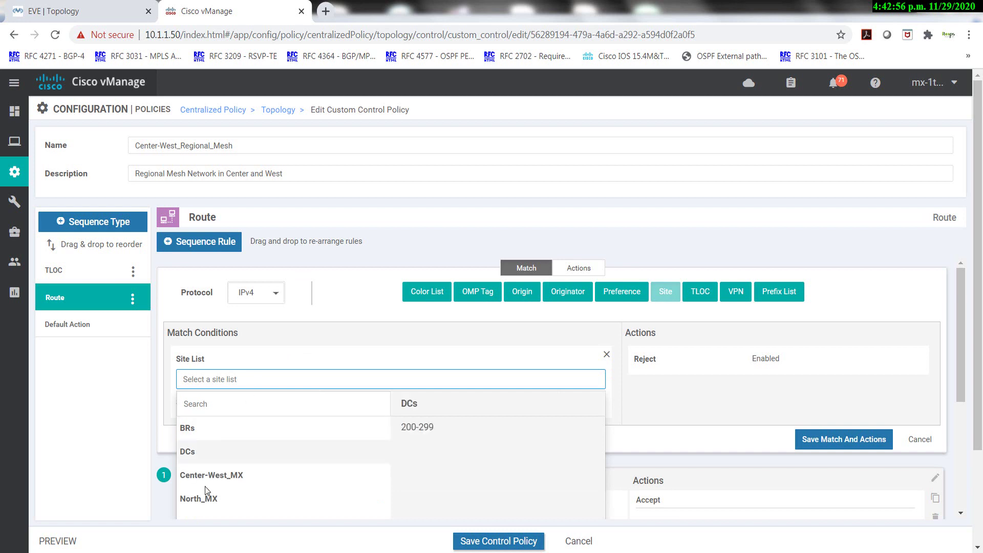
click(195, 500)
click(578, 268)
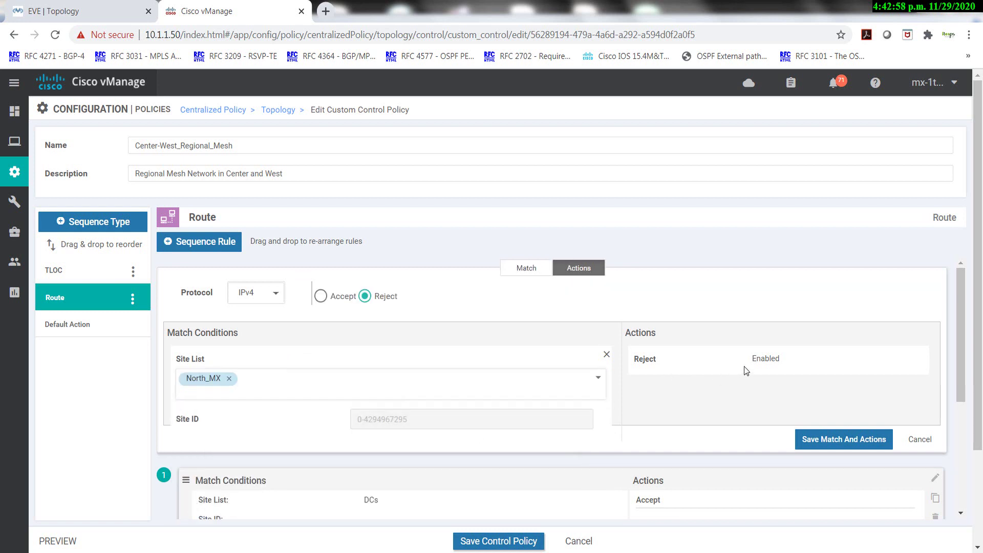
click(320, 296)
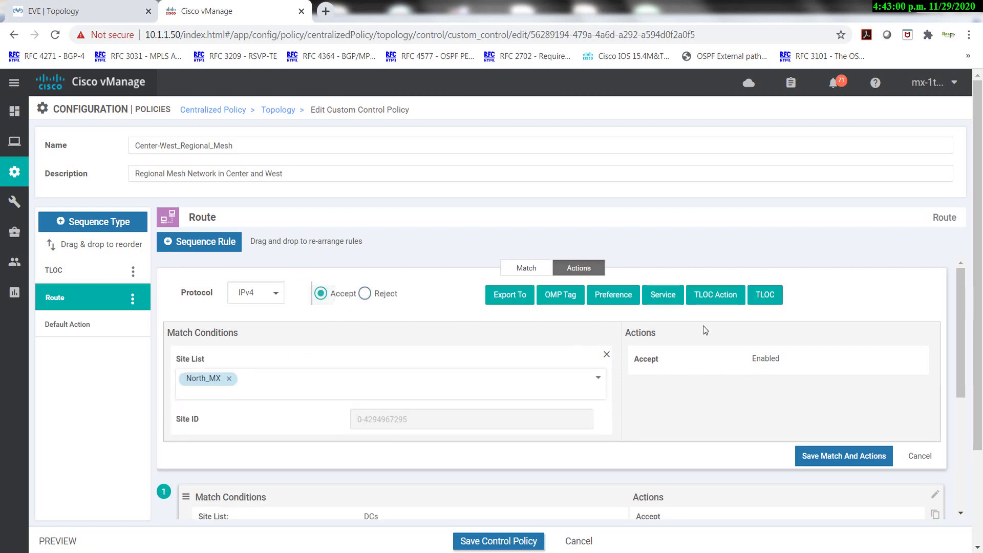
click(764, 294)
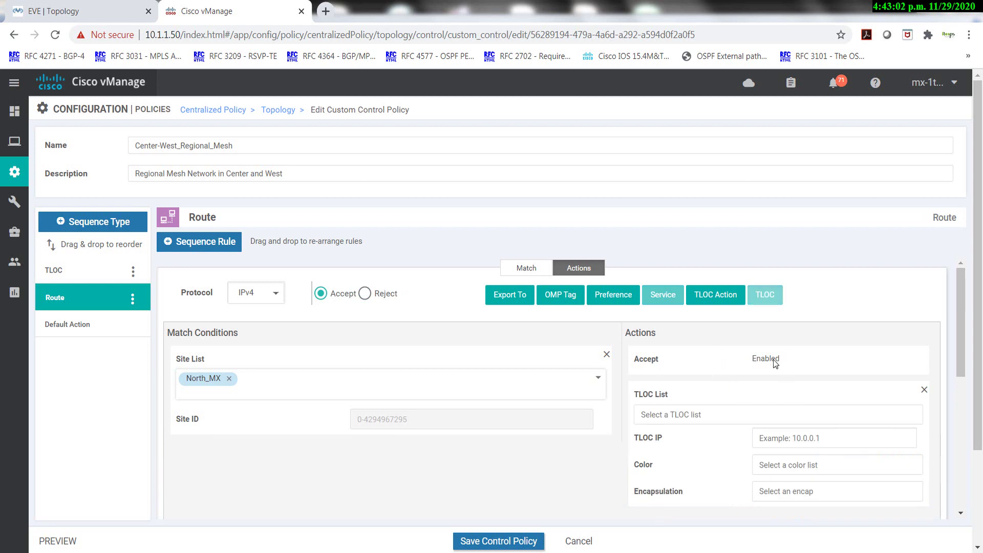
click(756, 414)
click(660, 463)
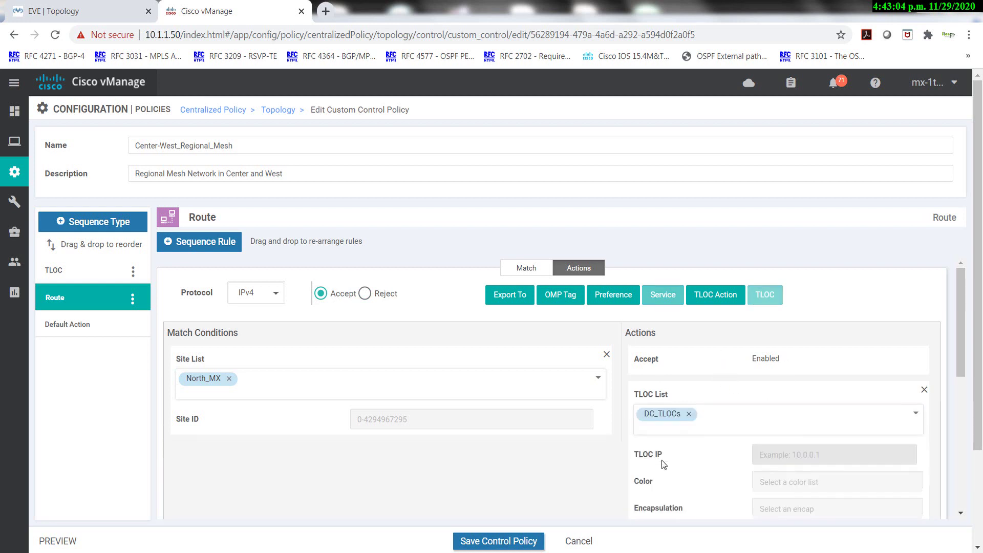
scroll(732, 489, down, 4)
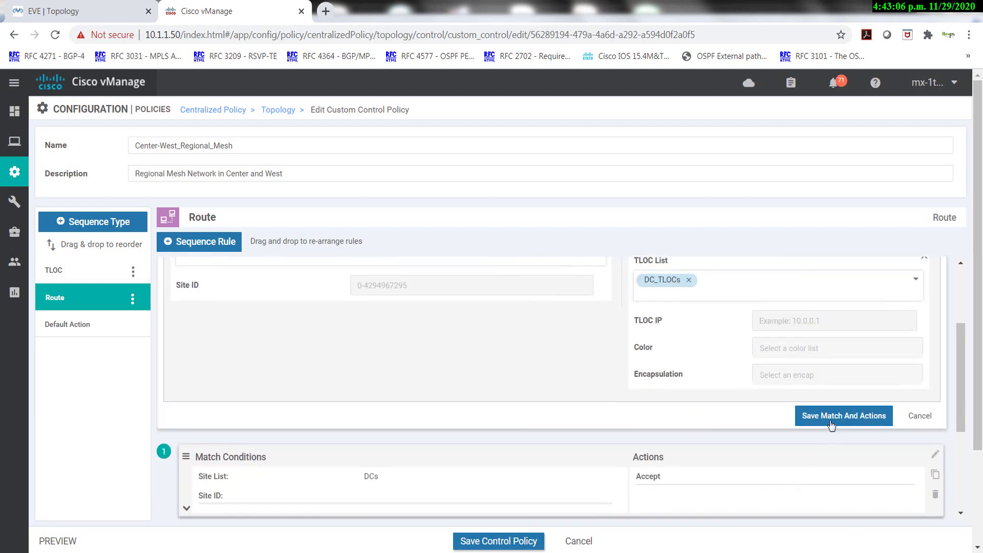
click(843, 415)
scroll(477, 376, down, 3)
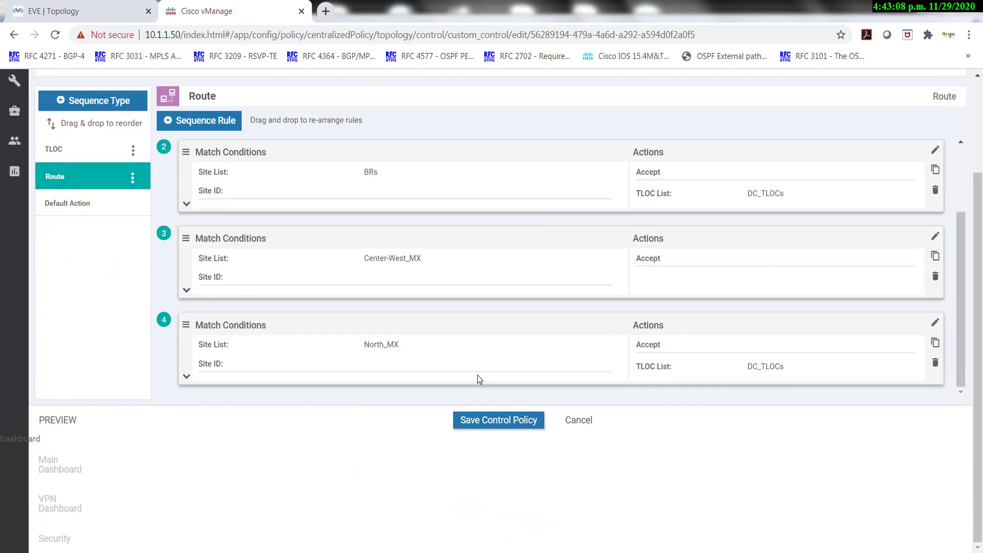
Move the BRs rule below the North_MX rule and save the Center-West_Regional_Mesh control policy.
scroll(477, 376, up, 2)
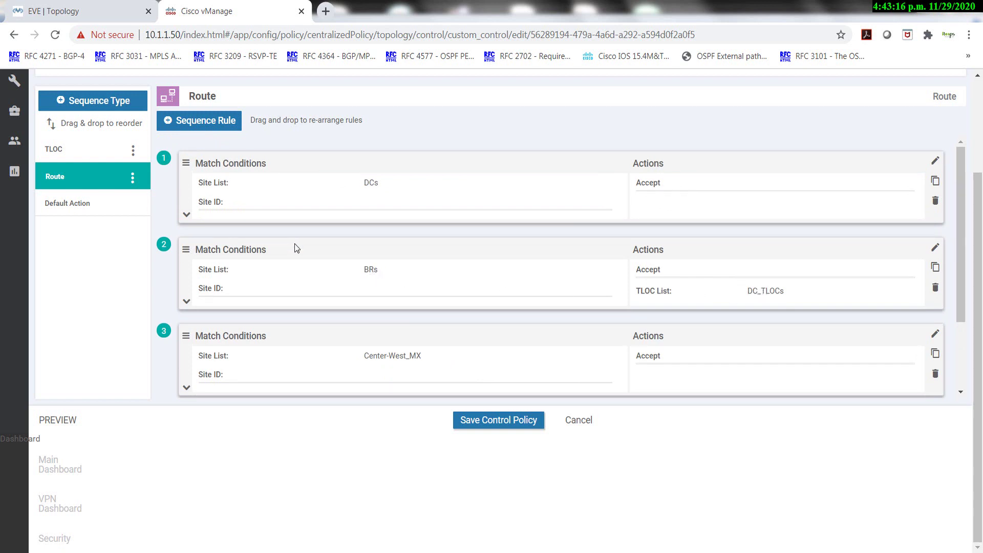
drag(297, 248, 299, 364)
scroll(329, 286, down, 1)
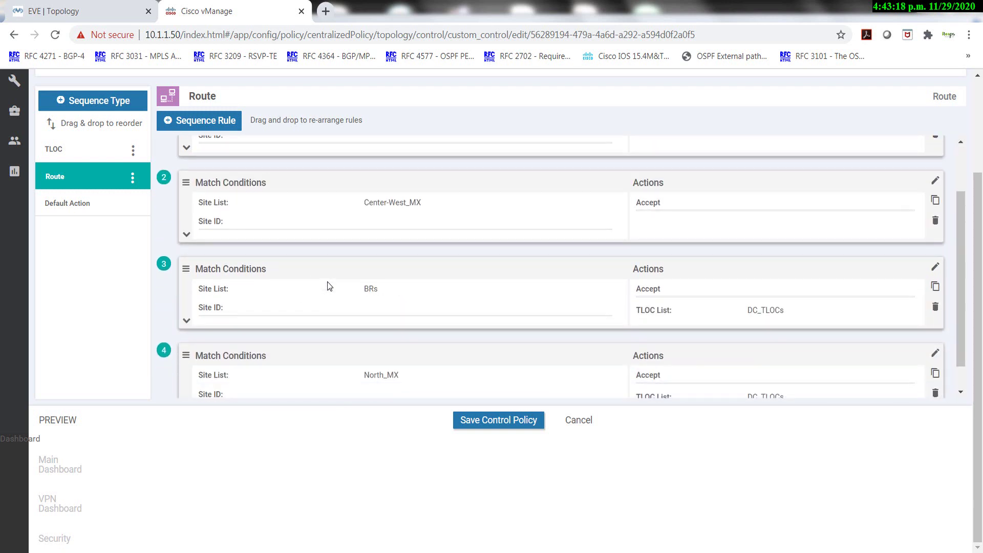
drag(343, 268, 341, 358)
scroll(418, 289, up, 2)
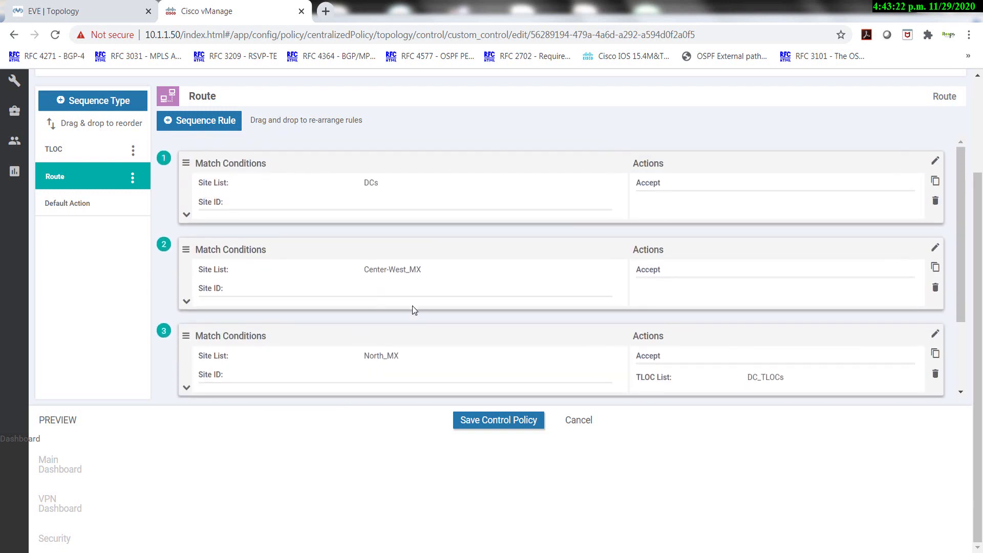
click(488, 421)
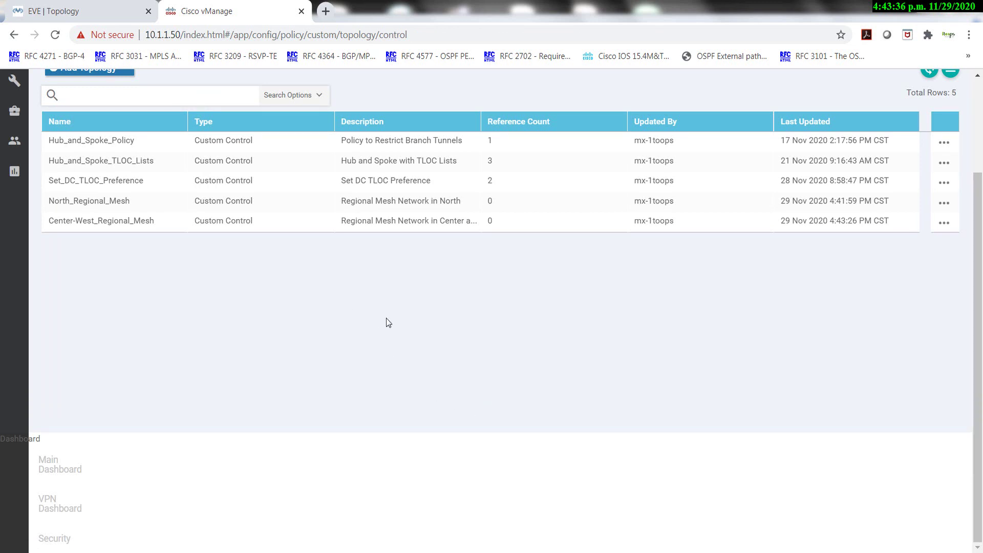
Open Centralized_Policy_v4 for editing and refresh its attached topologies.
scroll(386, 322, up, 3)
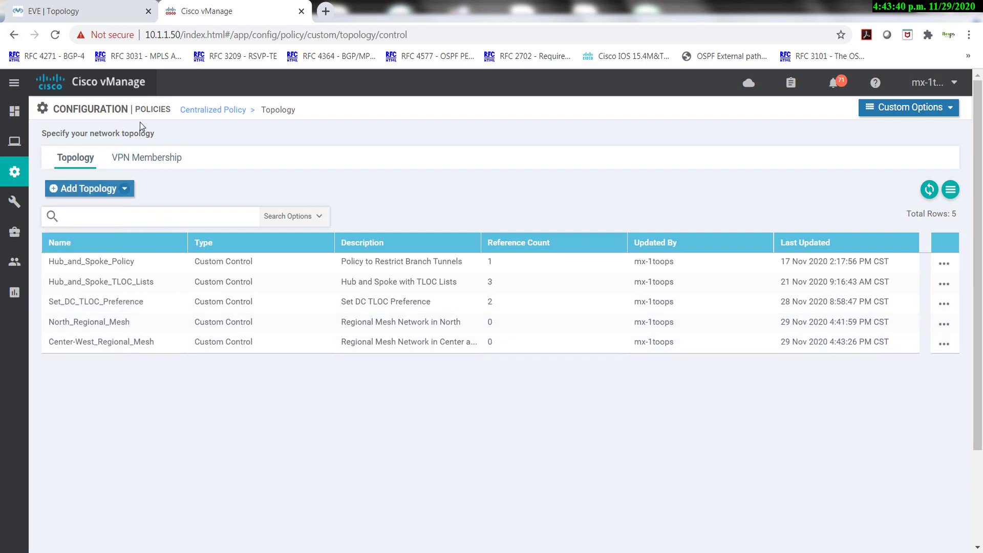
click(195, 110)
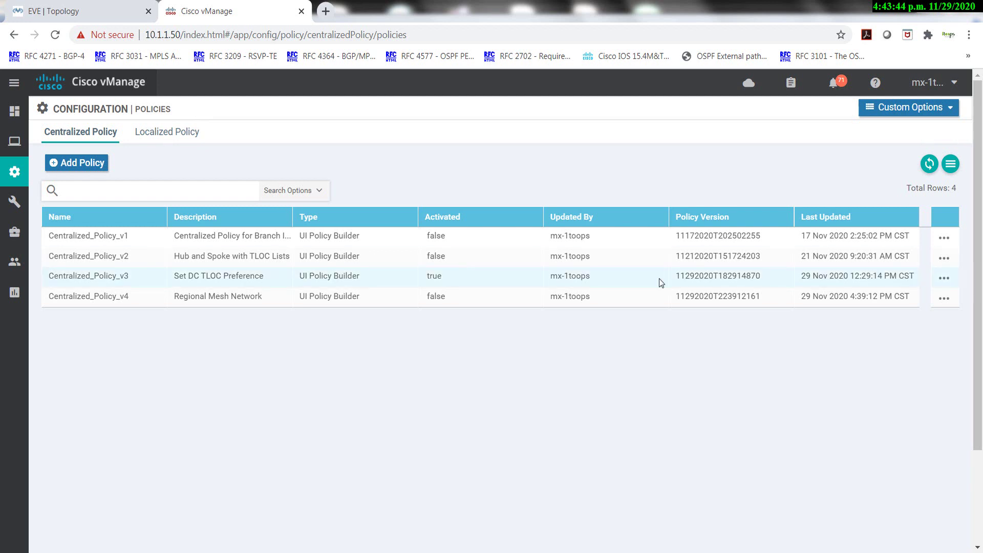
click(944, 298)
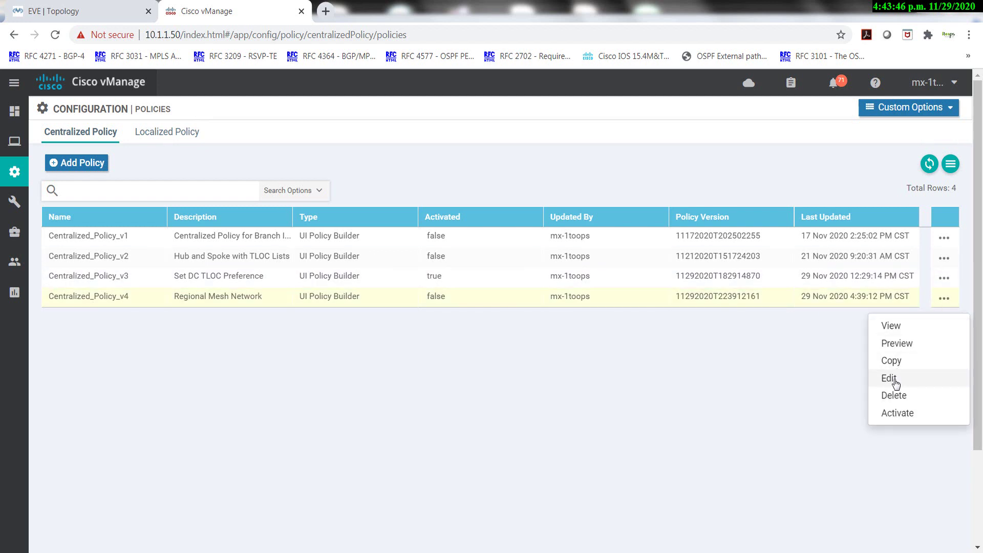
click(895, 379)
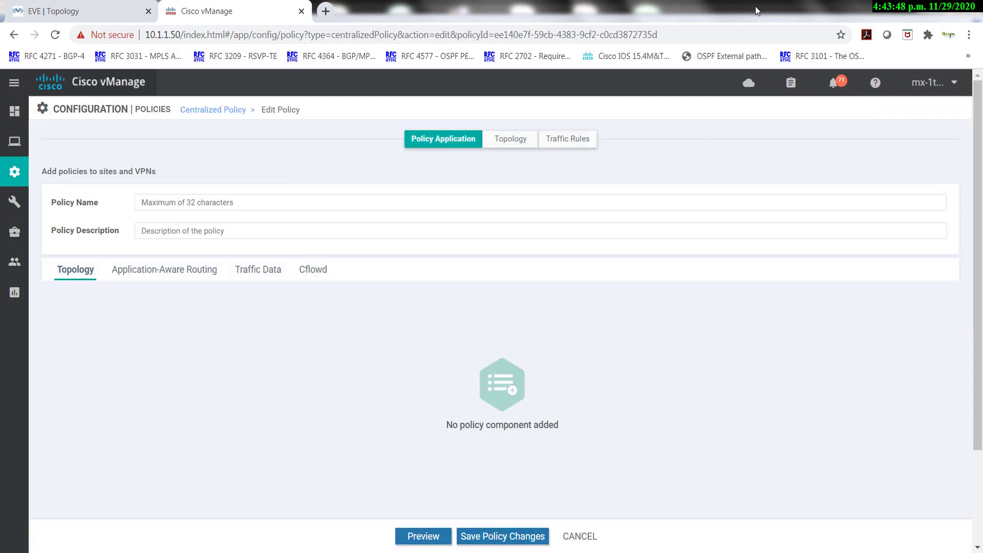
click(502, 142)
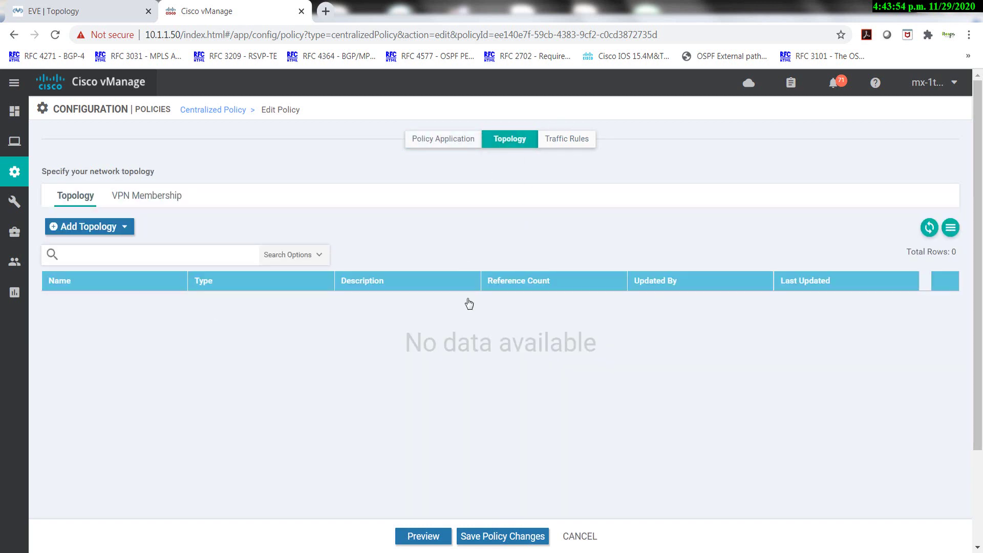
click(930, 227)
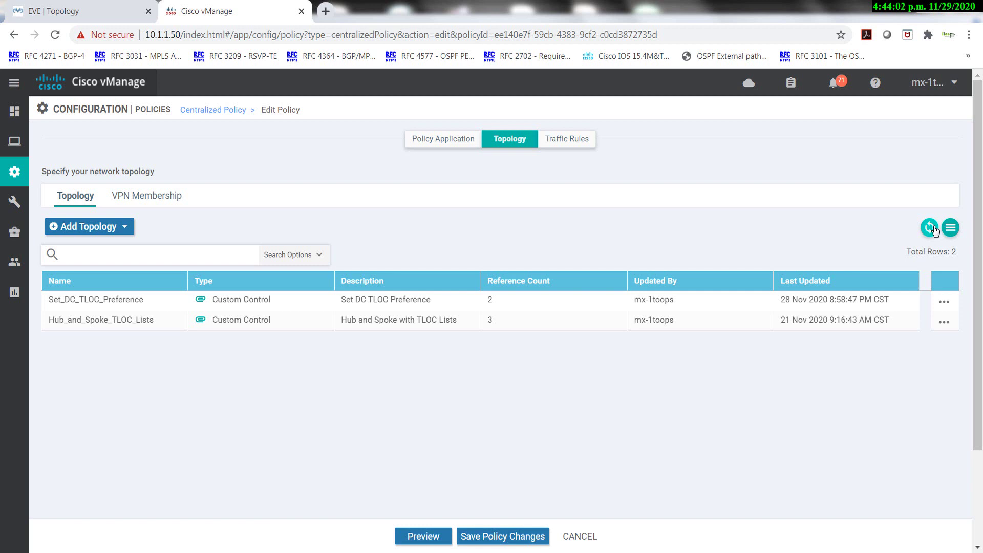
Detach Set_DC_TLOC_Preference and Hub_and_Spoke_TLOC_Lists from the policy.
click(945, 303)
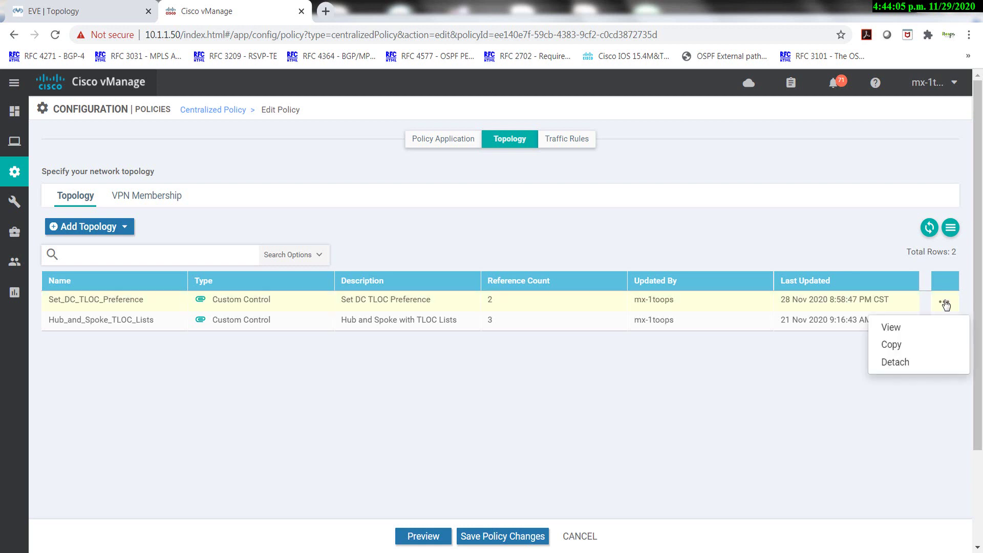
click(890, 364)
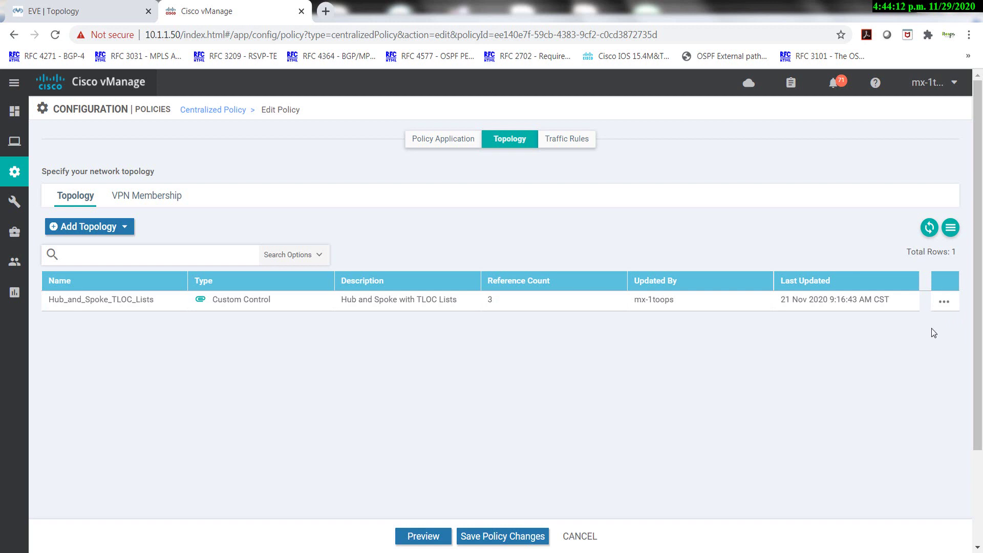
click(944, 302)
click(901, 373)
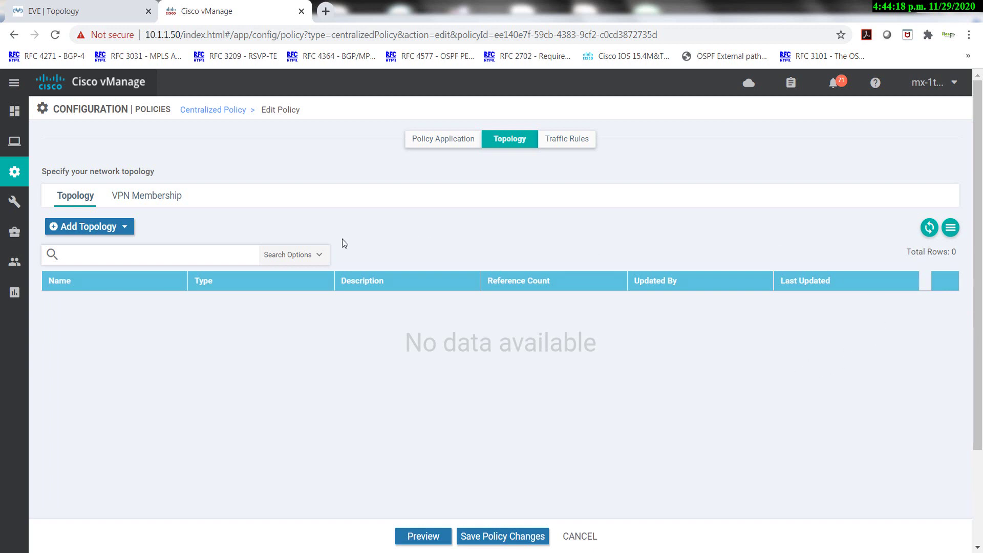
click(92, 226)
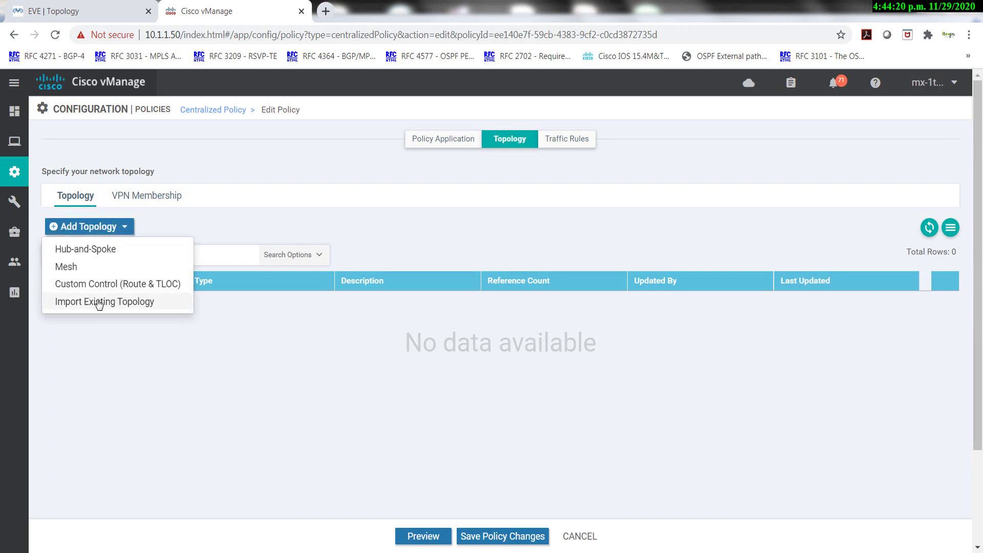
Import North_Regional_Mesh as an existing custom control topology.
click(99, 303)
click(537, 264)
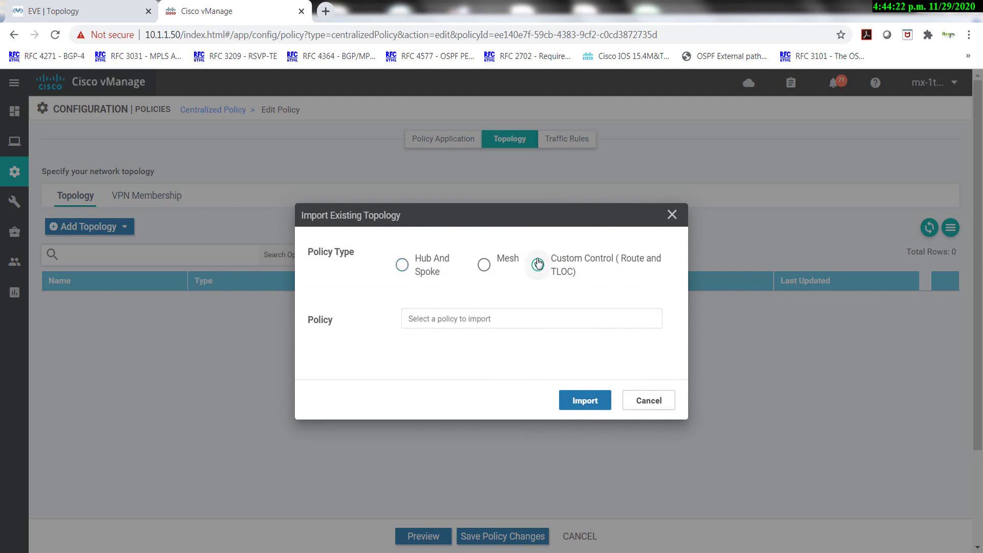
click(454, 323)
scroll(460, 377, down, 3)
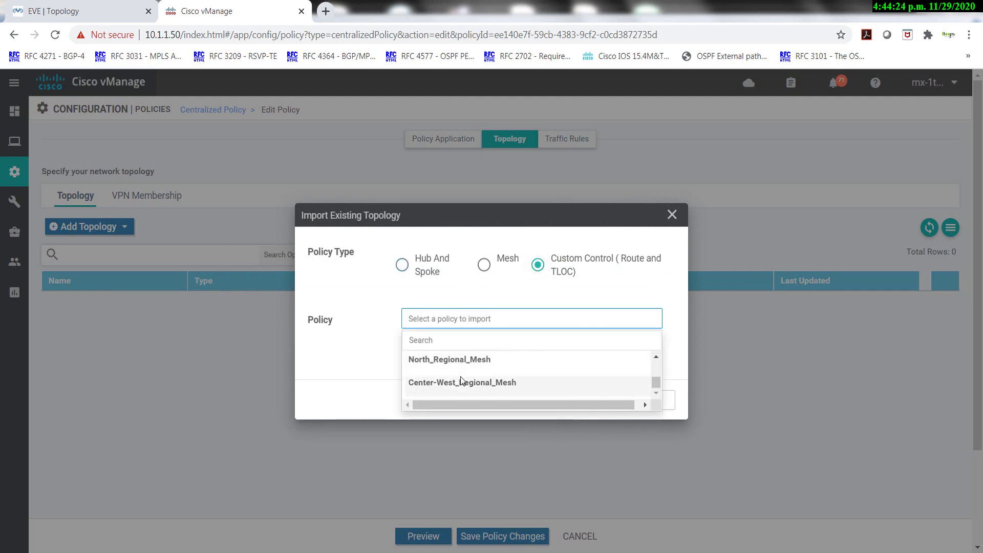
click(443, 361)
click(582, 404)
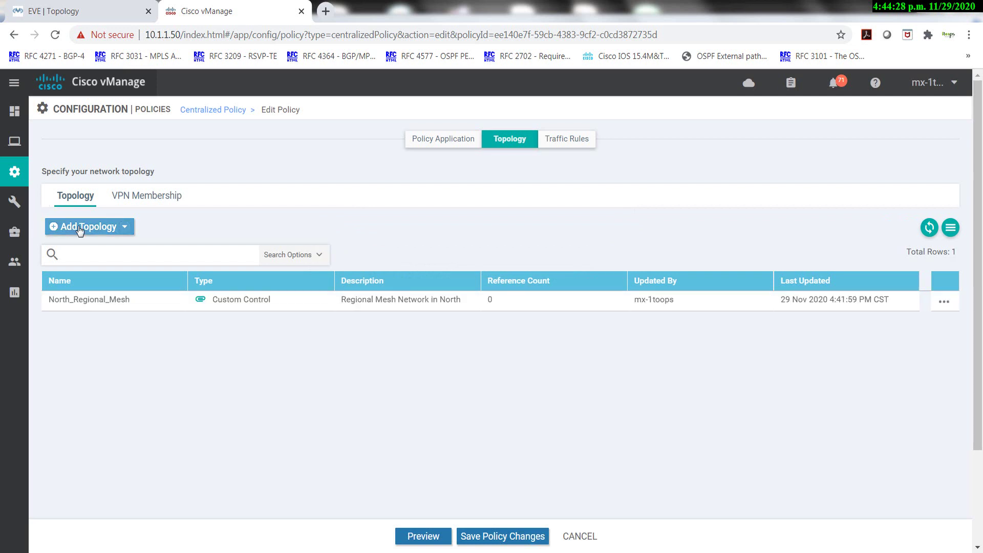
Import Center-West_Regional_Mesh as a second custom control topology.
click(79, 228)
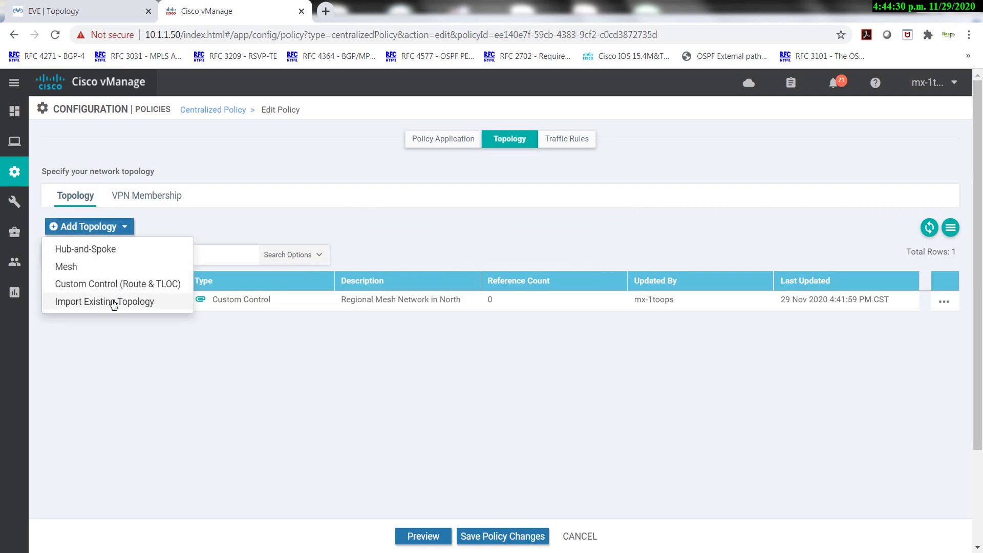
click(114, 301)
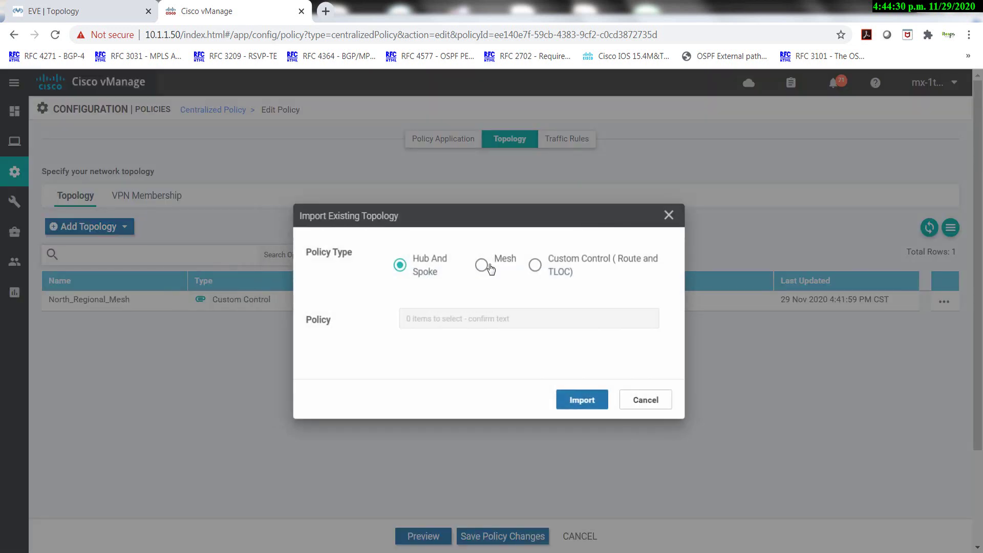
click(536, 265)
click(491, 321)
scroll(487, 361, down, 3)
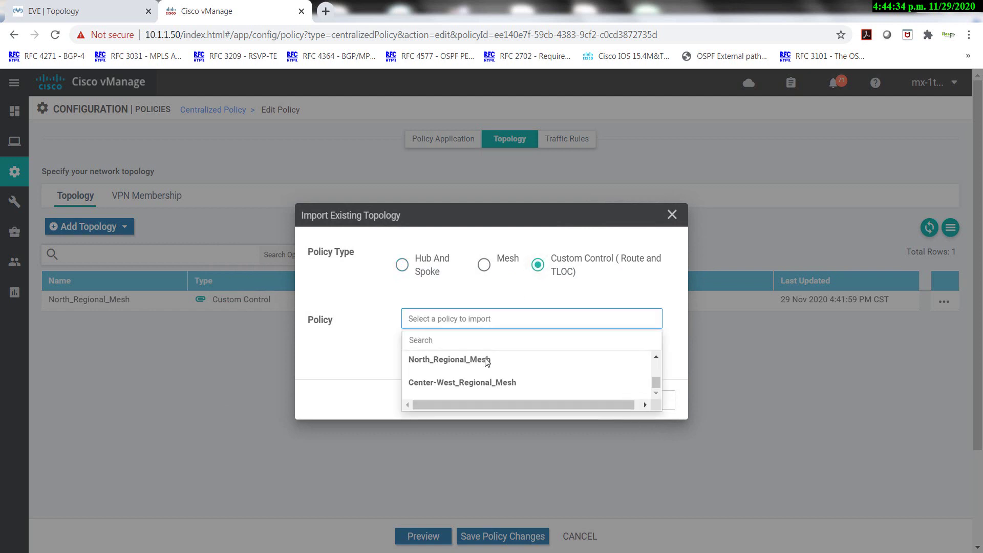
click(479, 384)
click(587, 404)
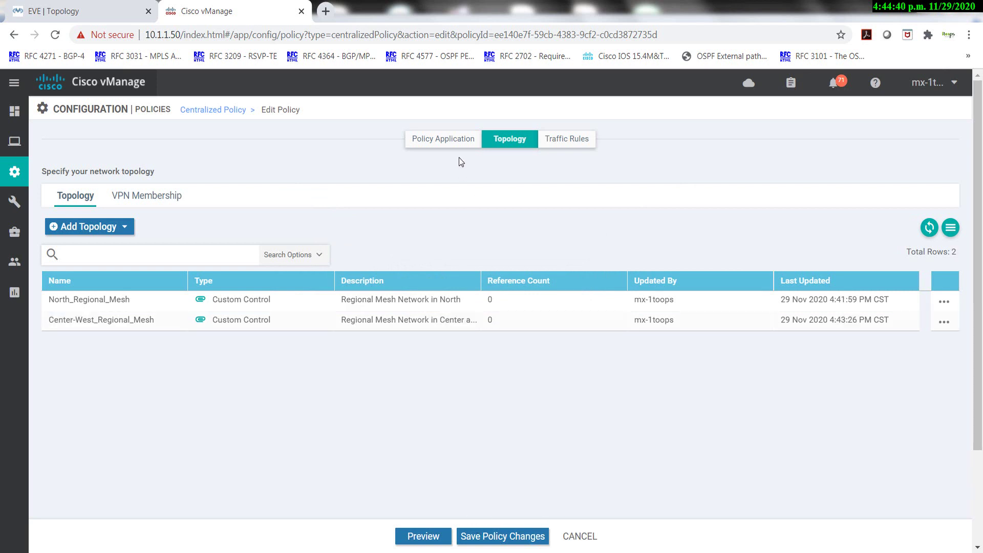
click(441, 141)
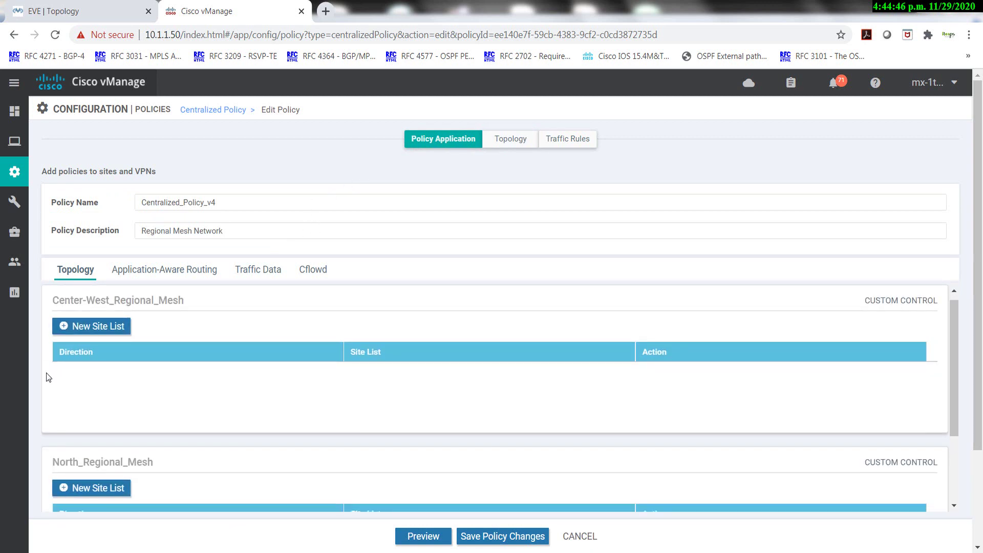
Apply Center-West_Regional_Mesh outbound to the Center-West_MX site list.
drag(64, 300, 52, 300)
click(99, 327)
scroll(124, 330, down, 1)
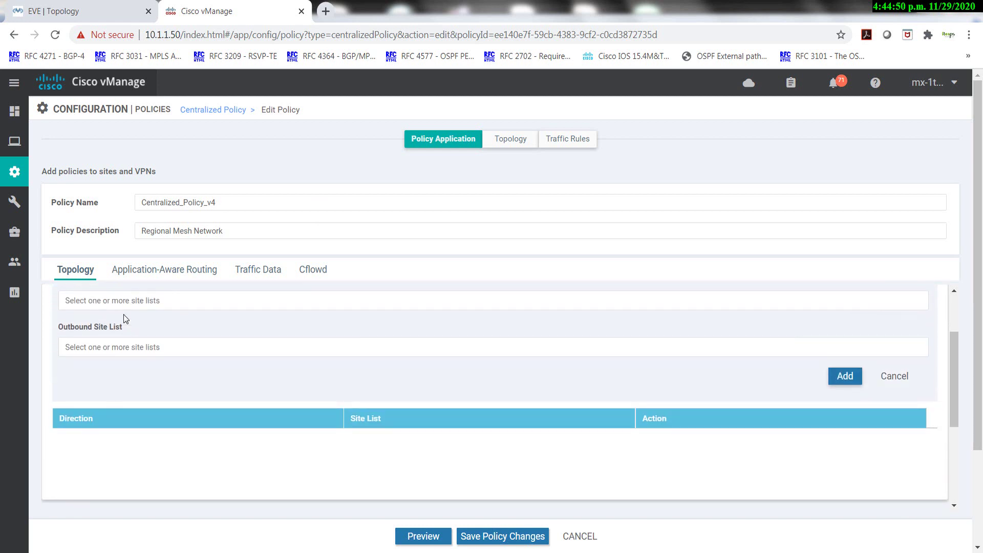
scroll(124, 314, up, 1)
scroll(124, 317, up, 1)
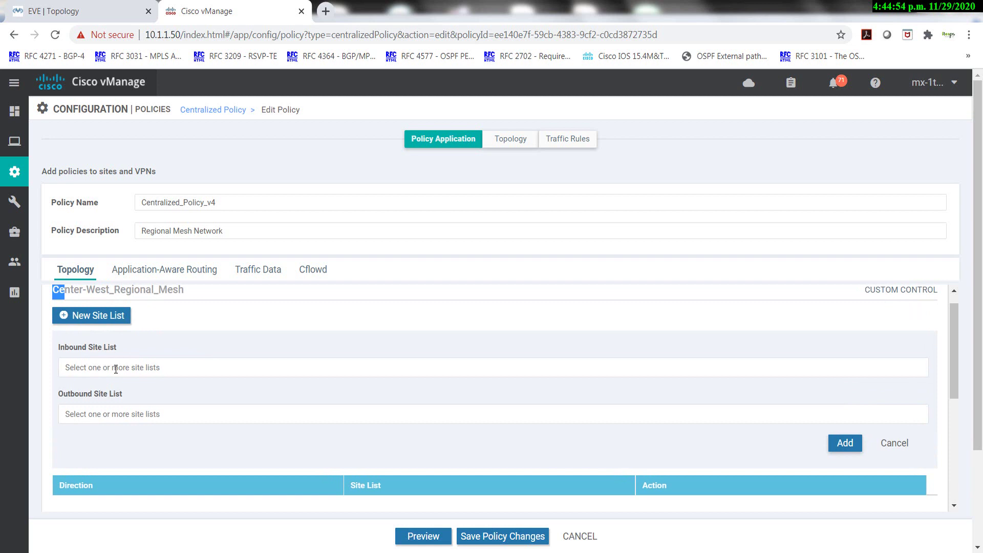
click(108, 413)
scroll(110, 451, down, 2)
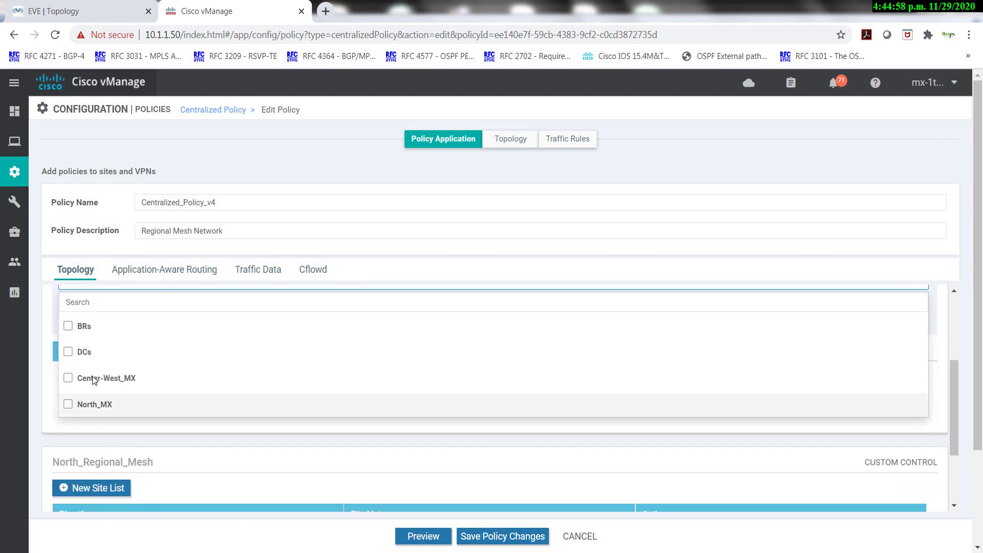
click(68, 378)
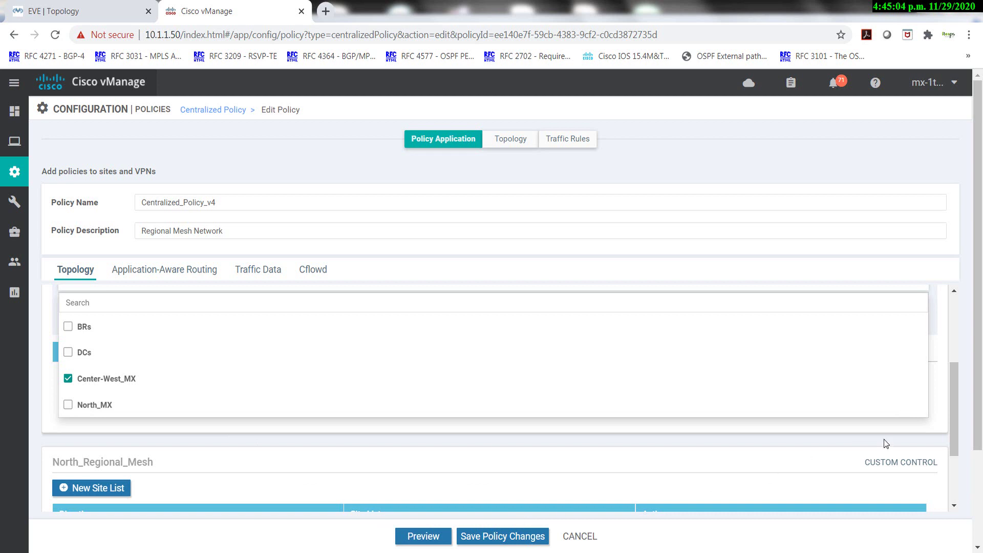
scroll(916, 389, down, 2)
scroll(898, 327, up, 1)
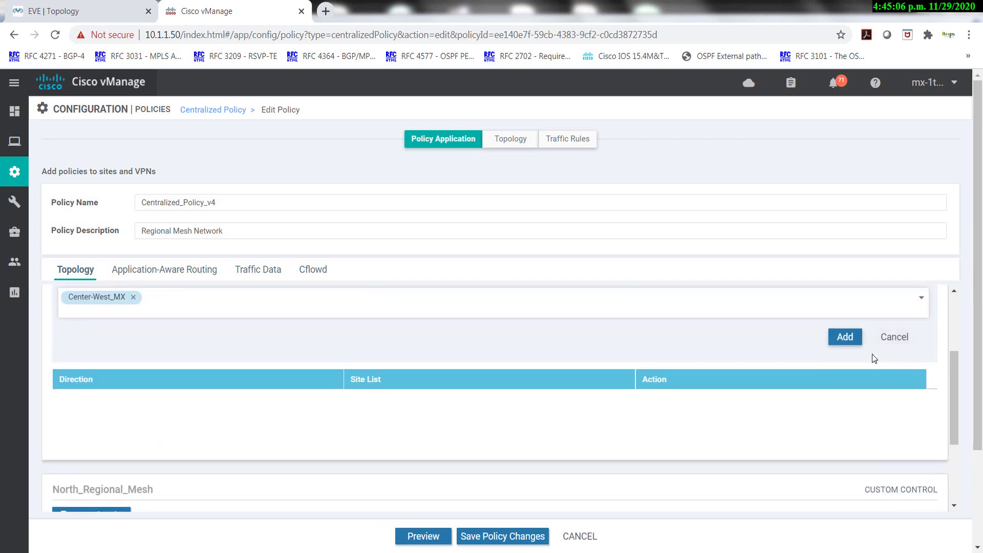
click(843, 336)
Apply North_Regional_Mesh outbound to the North_MX site list.
scroll(203, 343, down, 2)
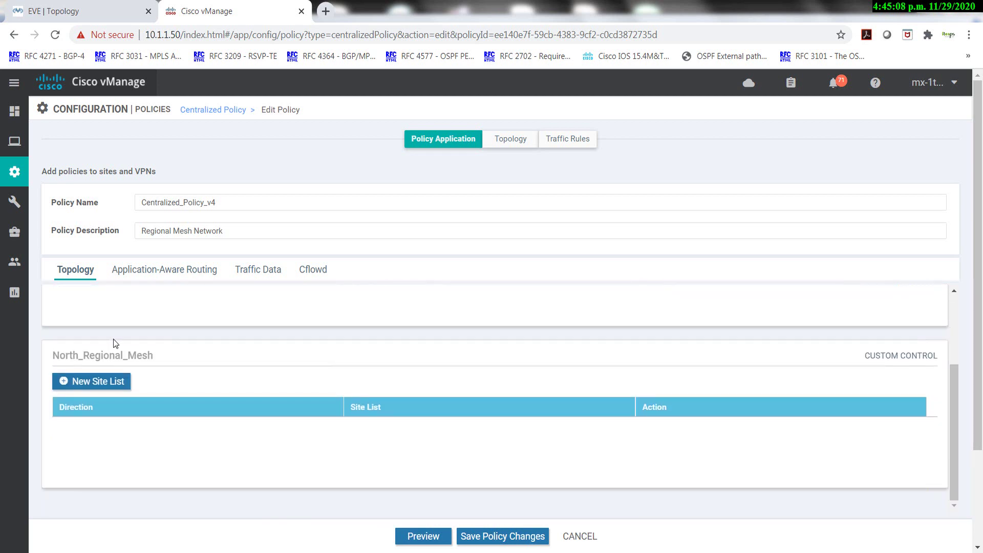
click(91, 381)
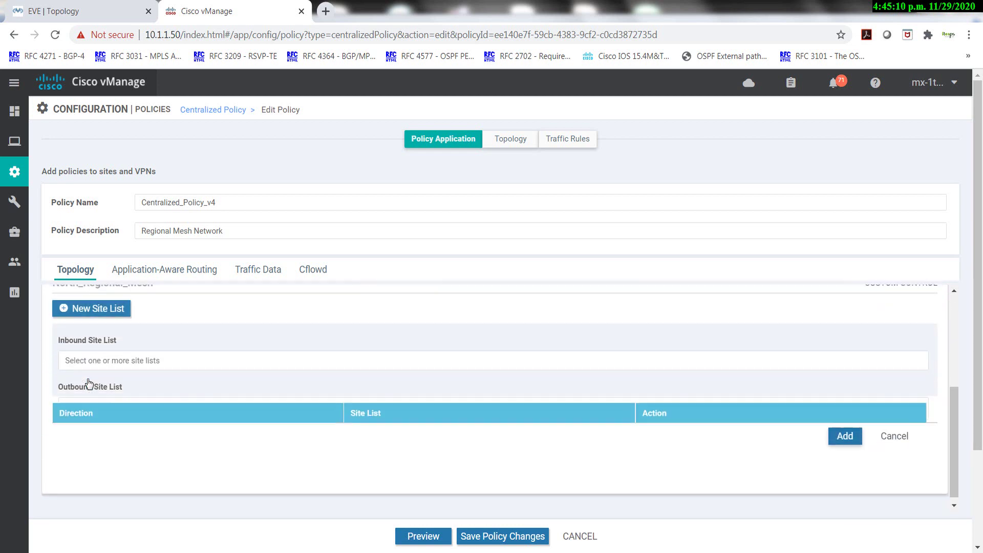
scroll(154, 339, down, 1)
click(135, 346)
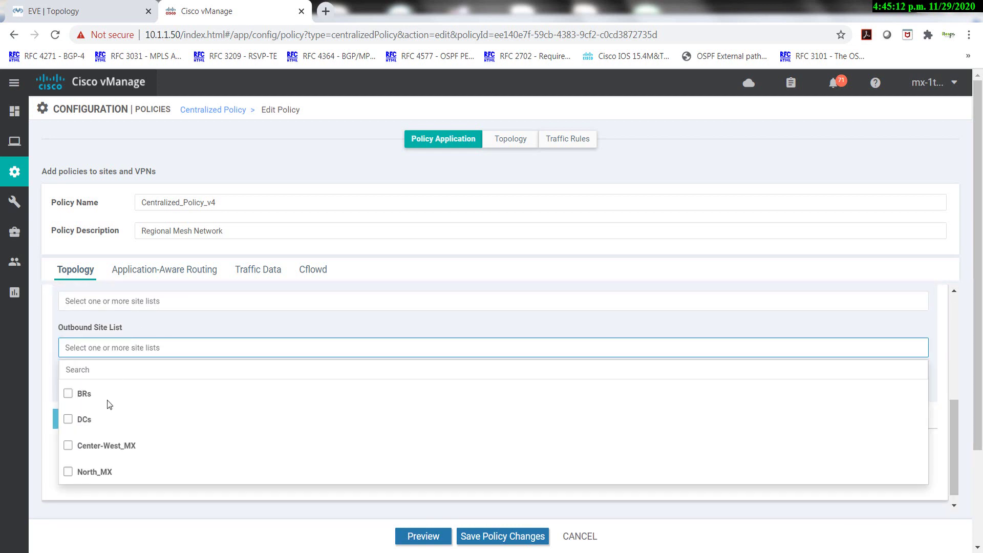
click(67, 472)
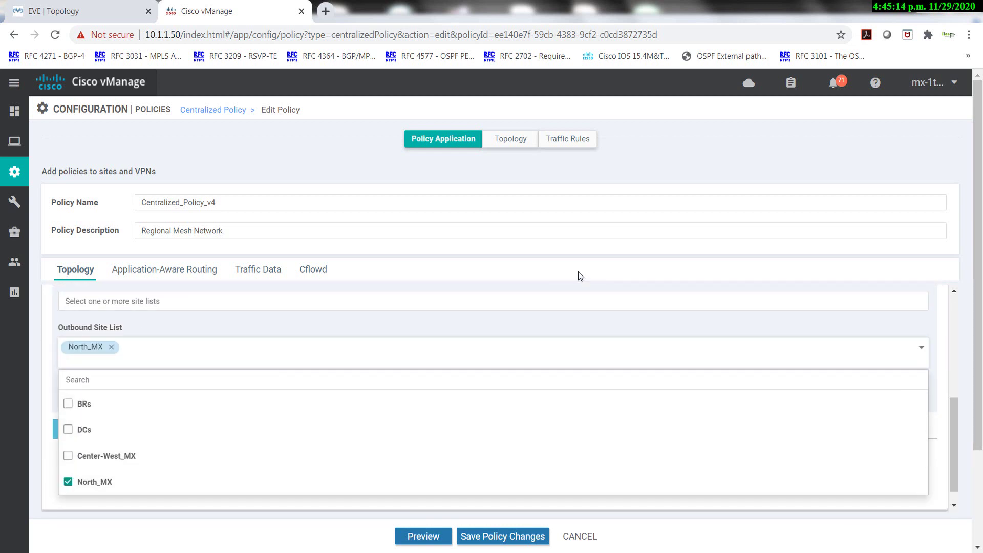
click(722, 379)
click(848, 386)
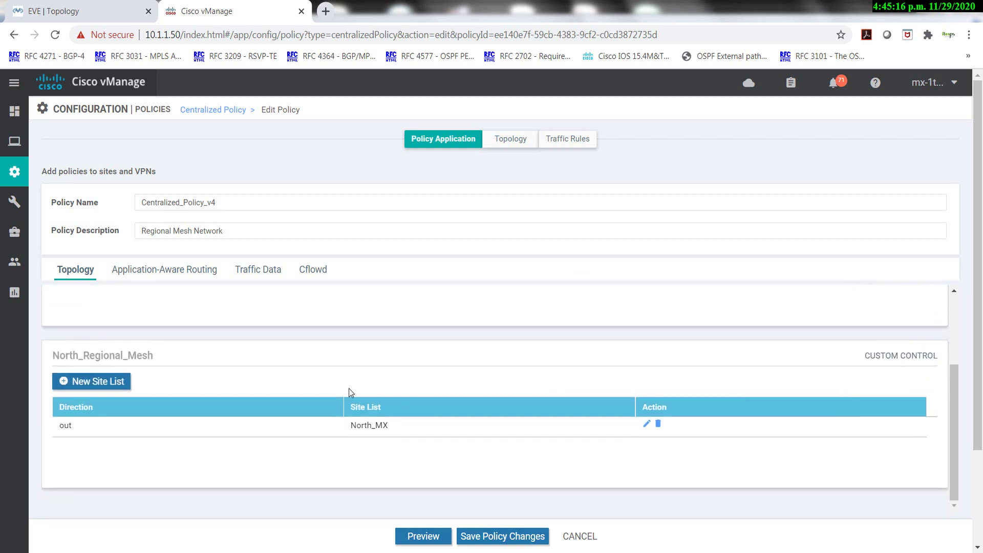
scroll(328, 392, up, 3)
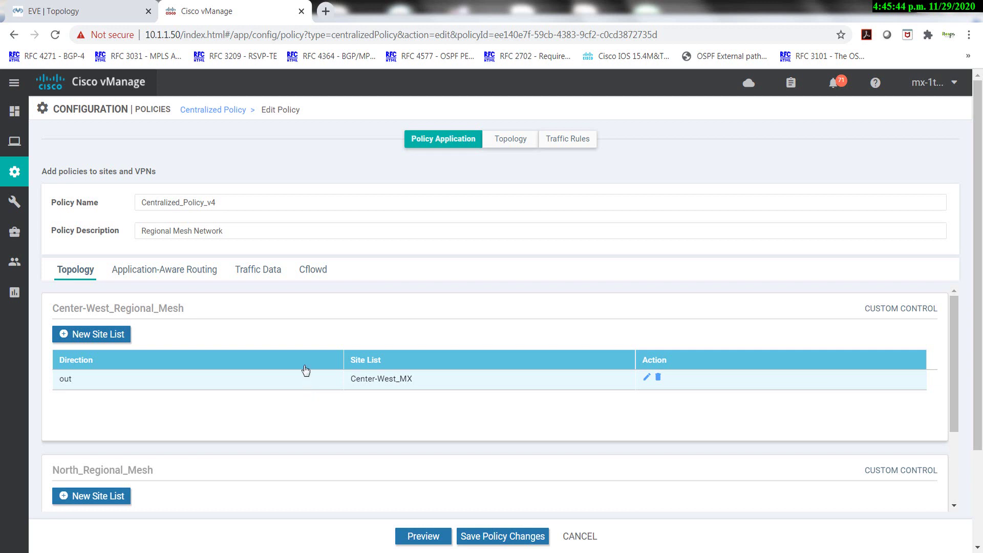
From the Topology tab, import Set_DC_TLOC_Preference as an existing custom control topology.
click(509, 141)
click(109, 227)
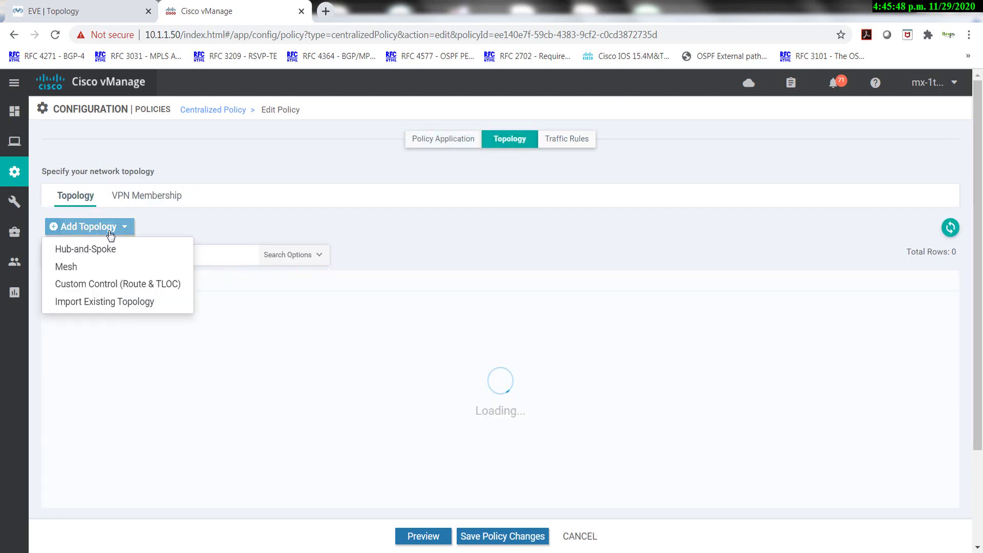
click(87, 302)
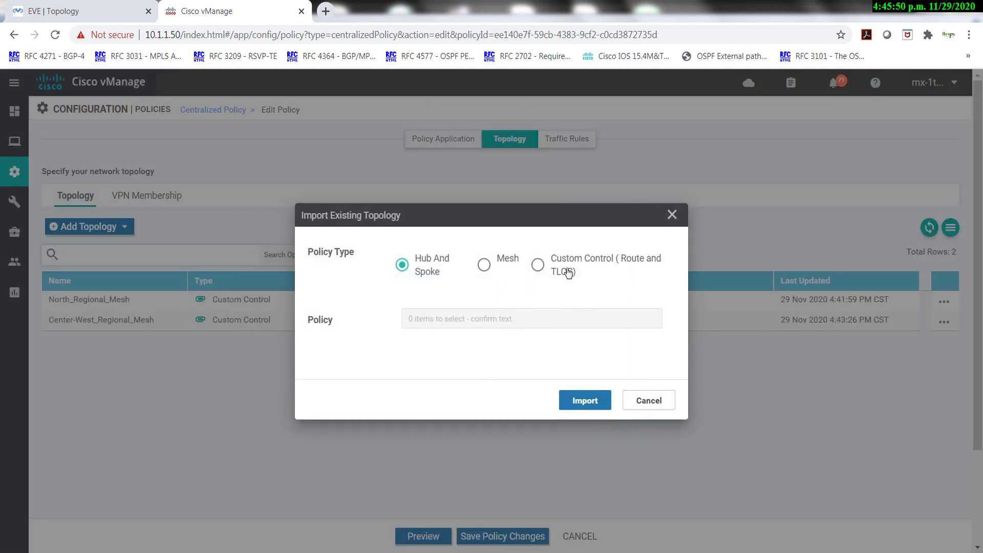
click(542, 267)
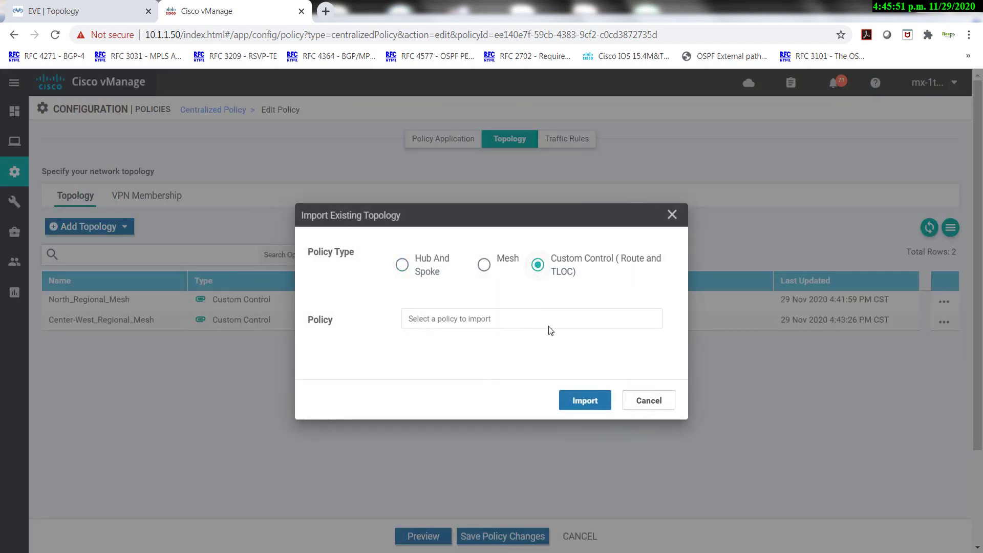
click(512, 321)
scroll(451, 364, down, 1)
scroll(461, 368, up, 3)
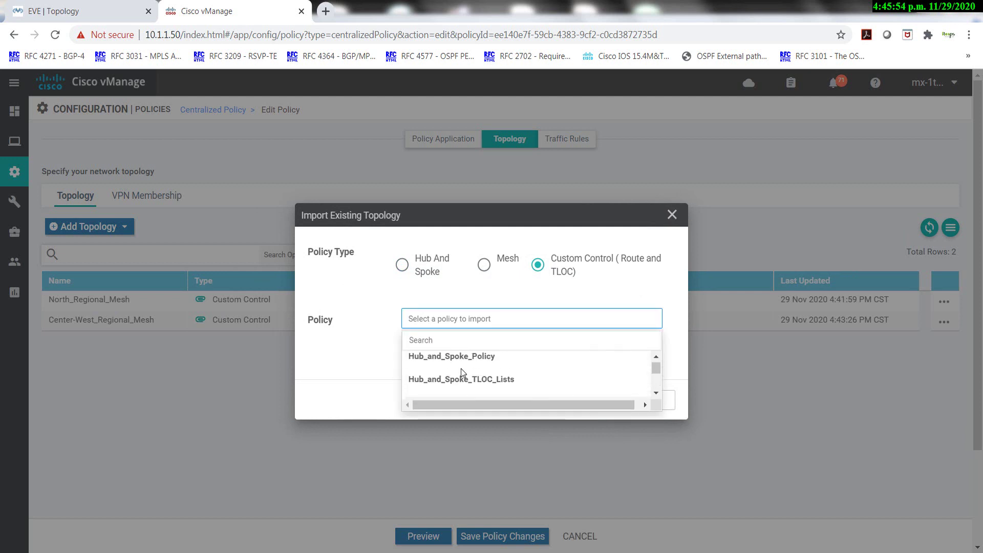
scroll(462, 372, down, 3)
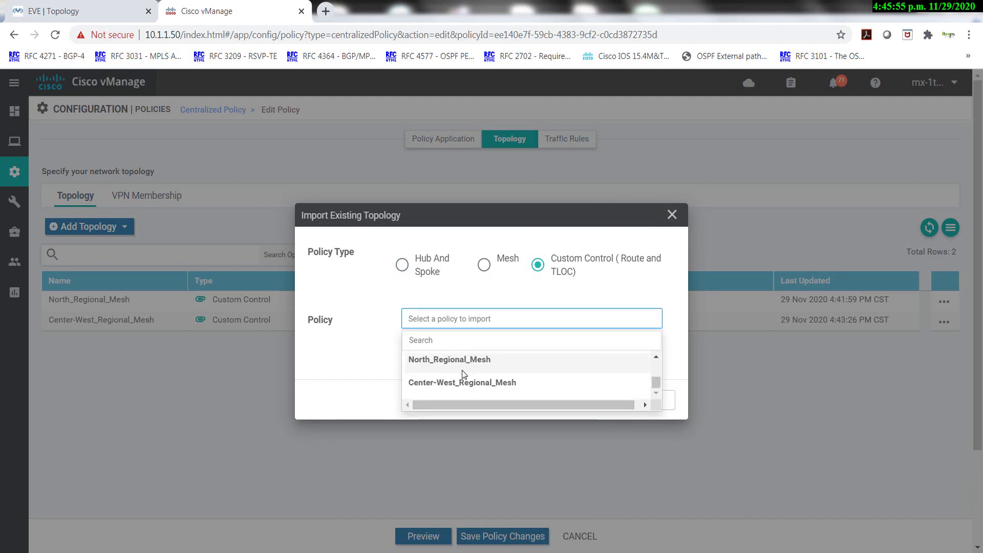
click(656, 356)
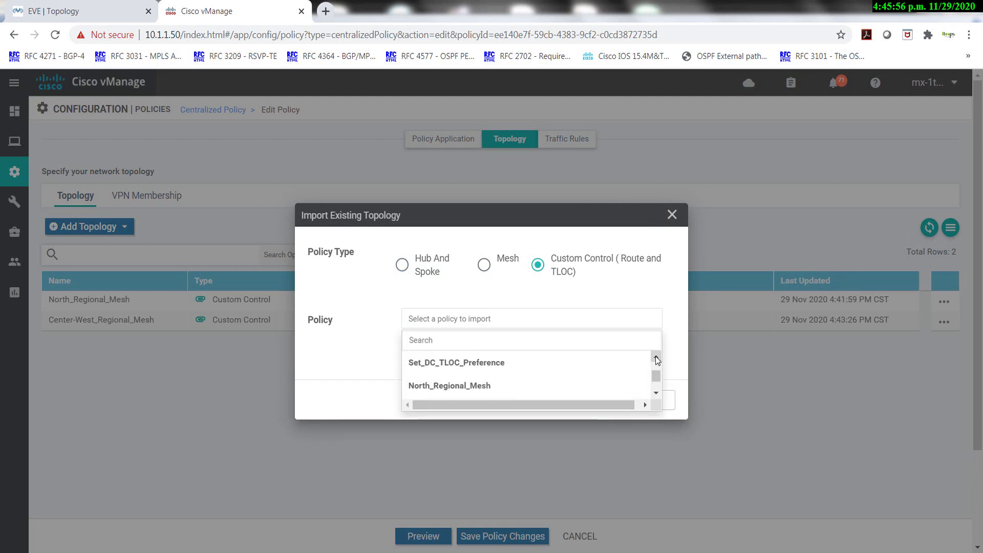
click(465, 364)
click(592, 397)
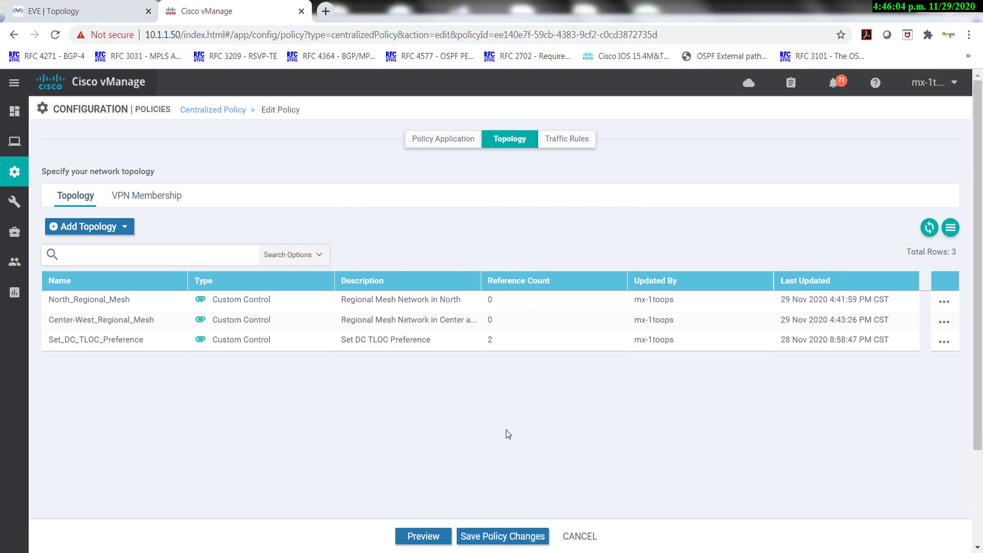
Apply Set_DC_TLOC_Preference inbound to the DCs site list and preview the configuration.
click(444, 144)
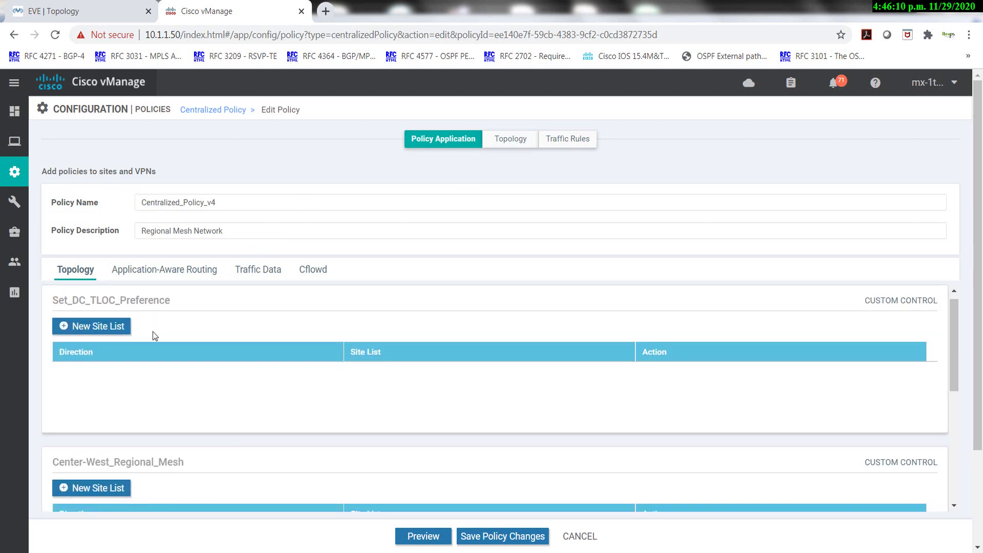
click(98, 326)
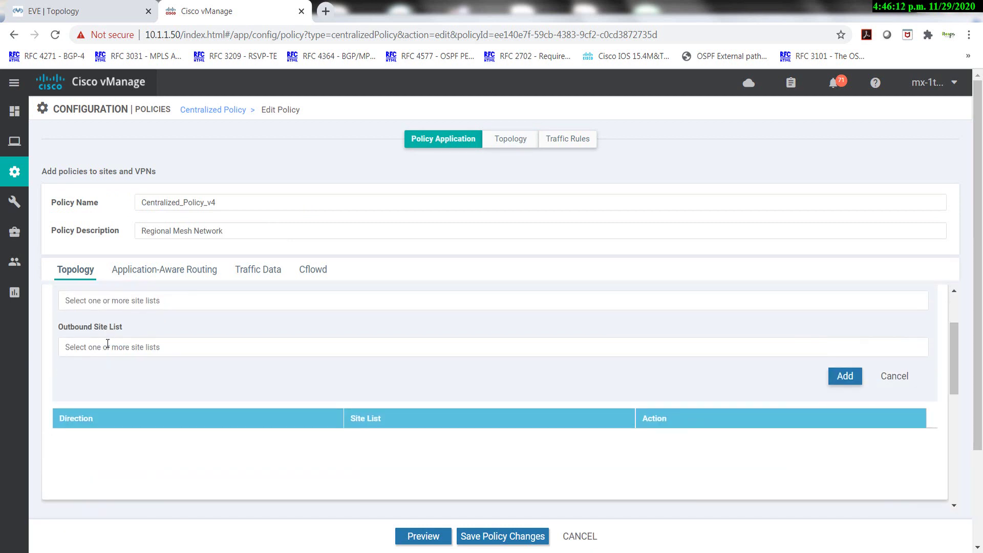
click(108, 309)
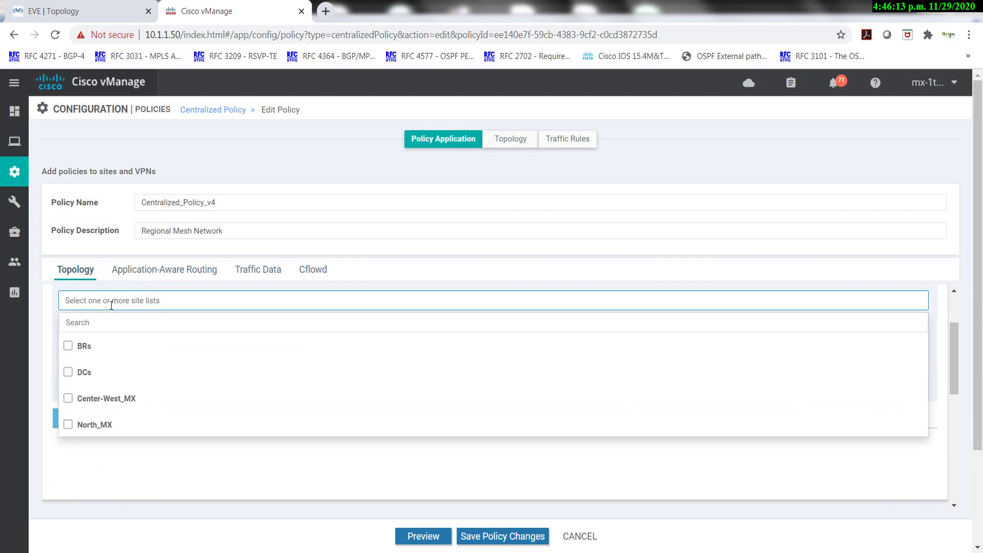
click(69, 372)
click(177, 469)
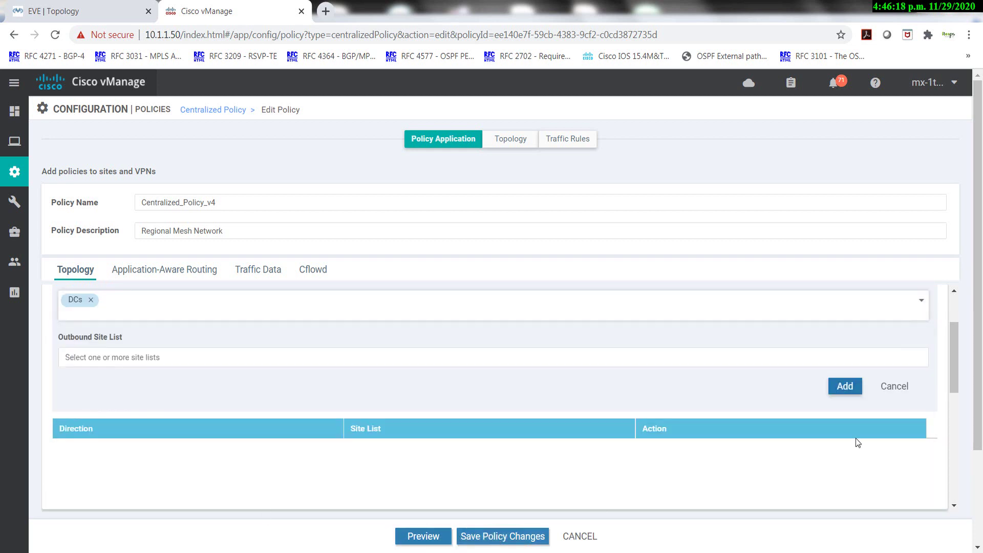
click(842, 386)
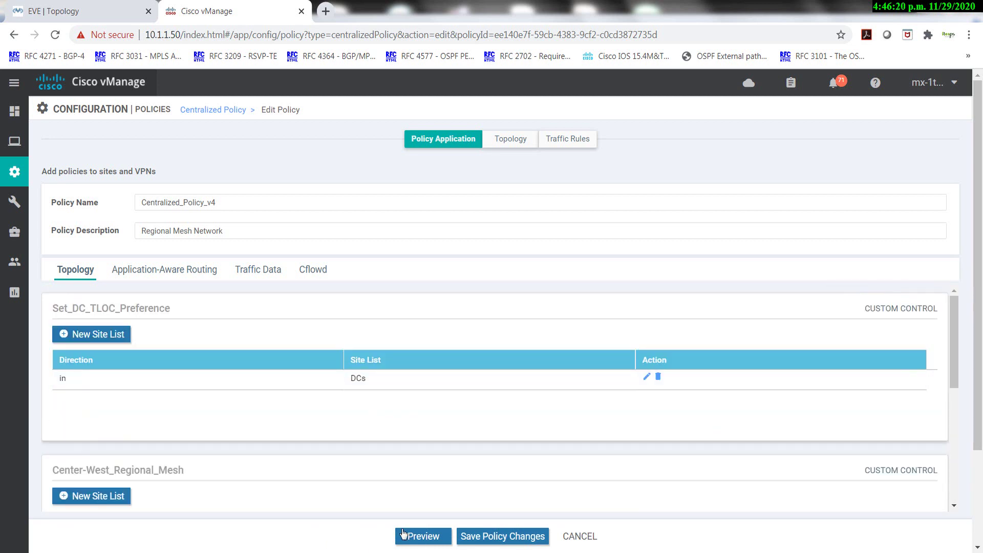
click(420, 537)
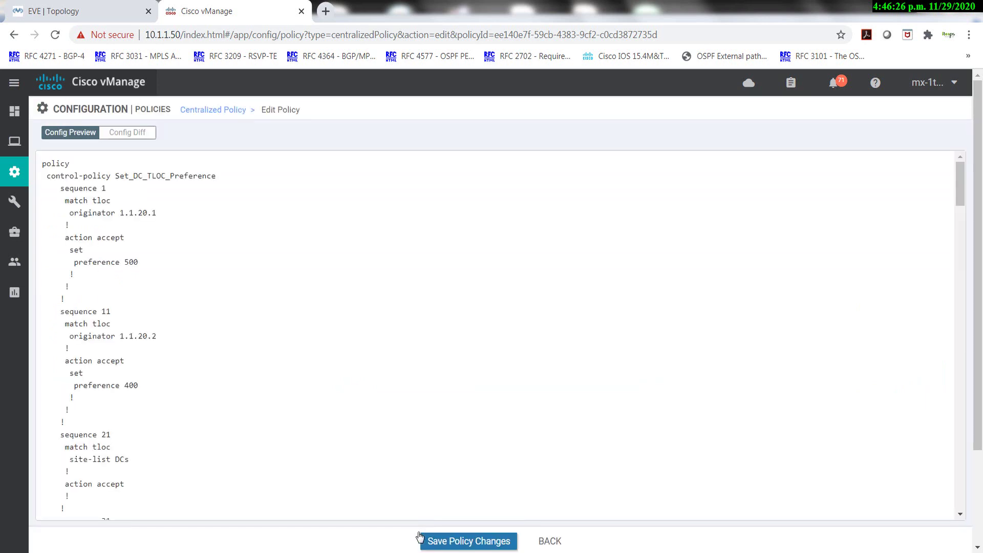
click(128, 134)
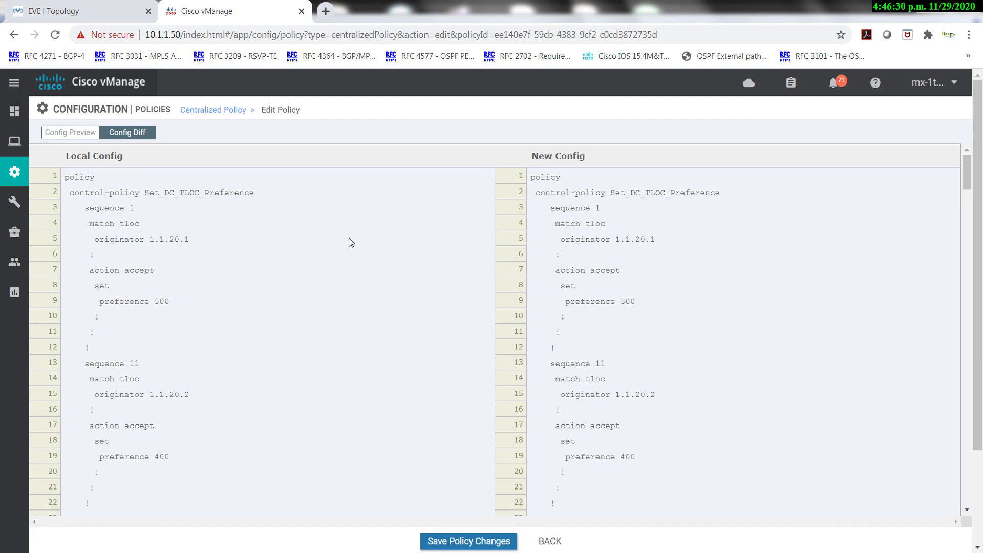
scroll(551, 269, down, 5)
scroll(552, 268, down, 6)
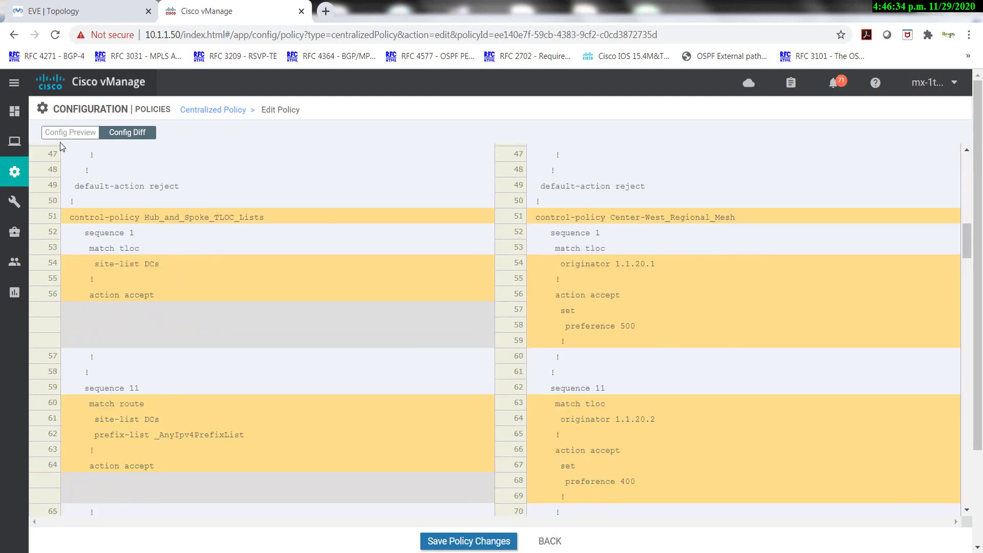
click(72, 133)
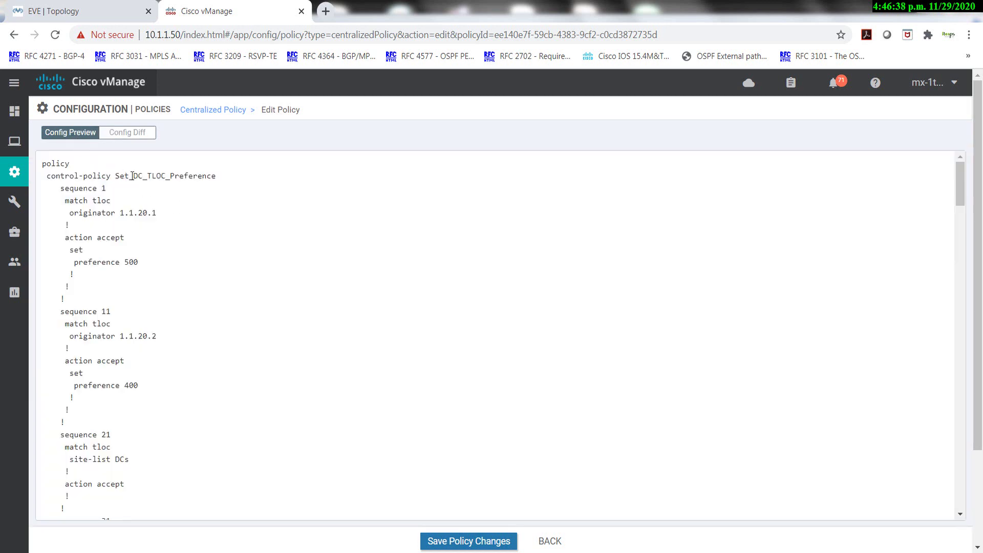
double_click(168, 177)
scroll(200, 215, down, 9)
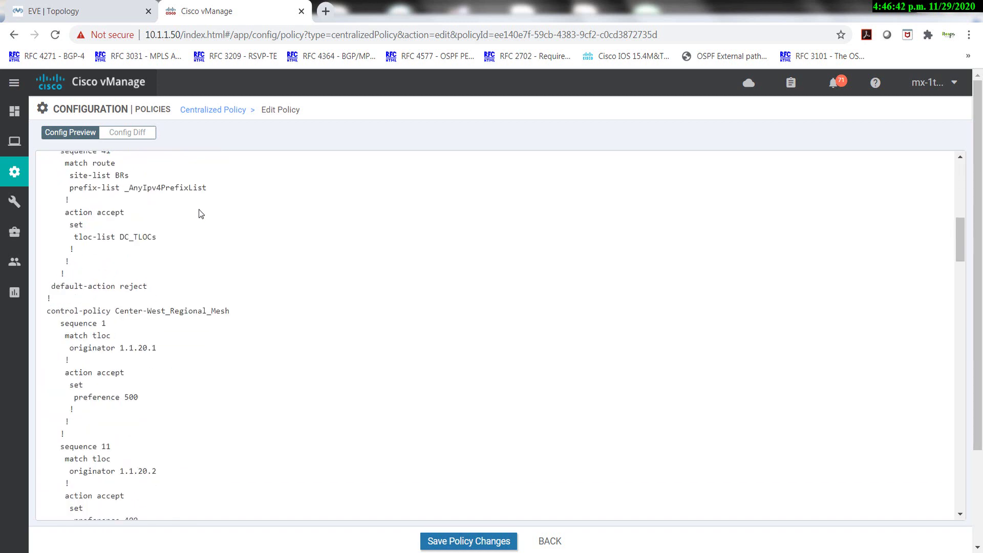
drag(129, 312, 198, 312)
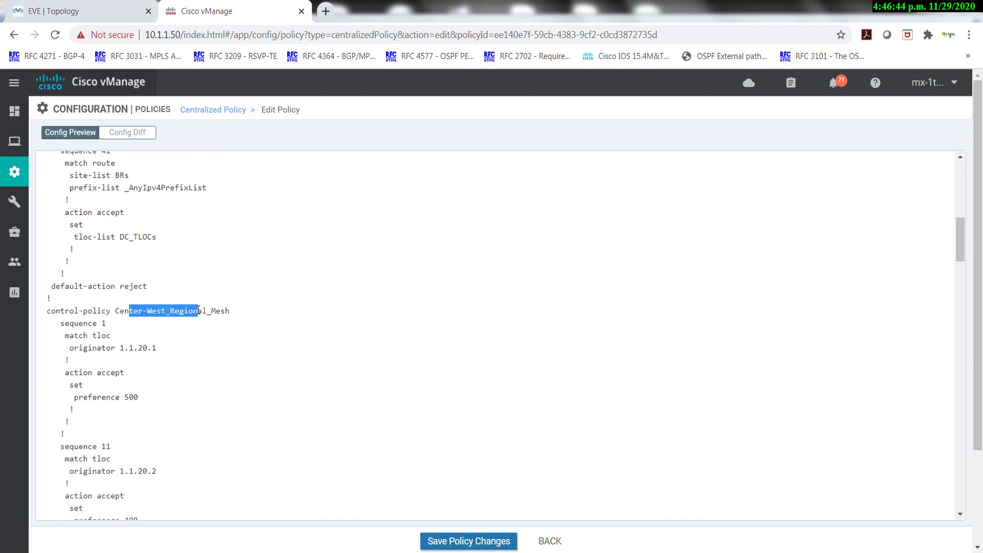
scroll(192, 320, down, 3)
mouse_move(71, 268)
mouse_down()
mouse_move(111, 269)
mouse_move(85, 269)
mouse_up()
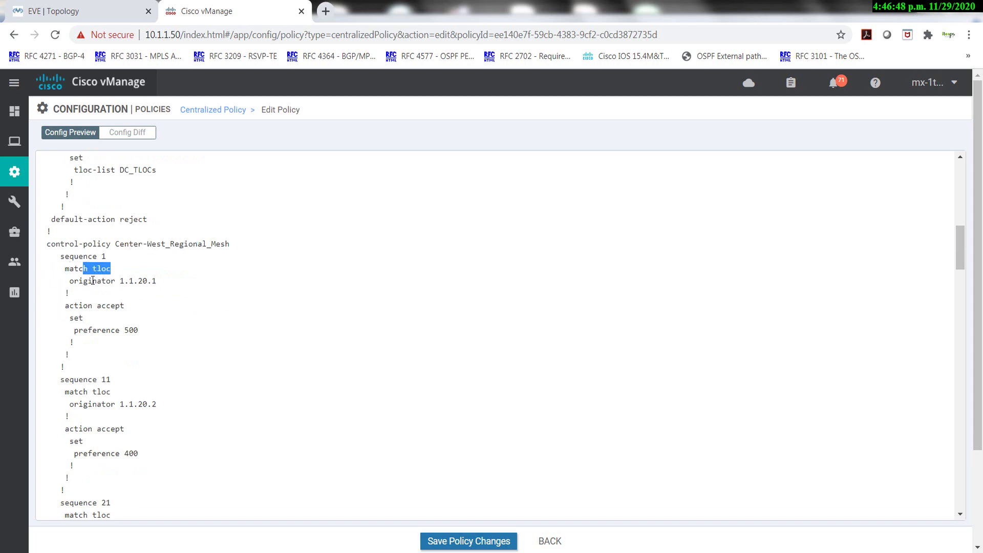
drag(155, 281, 120, 282)
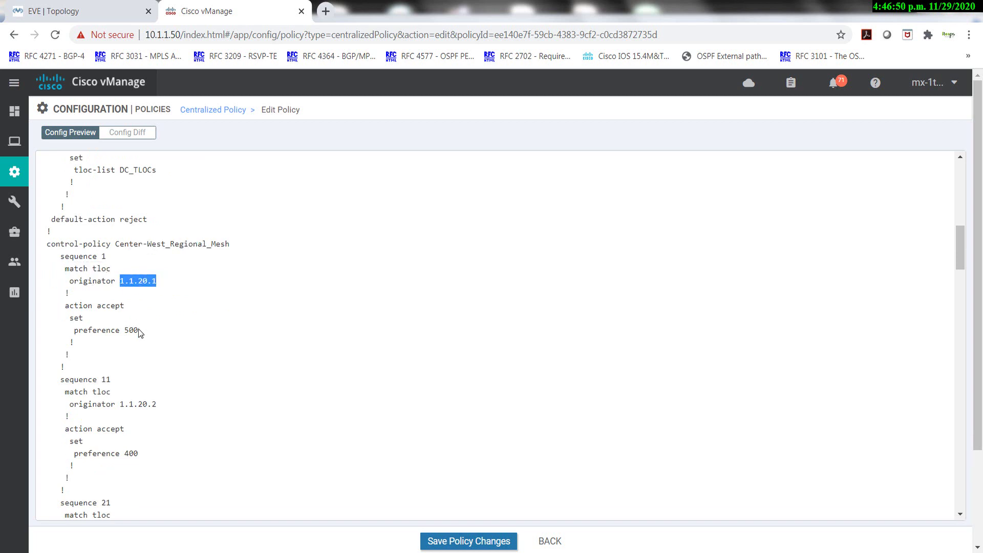
drag(139, 330, 72, 301)
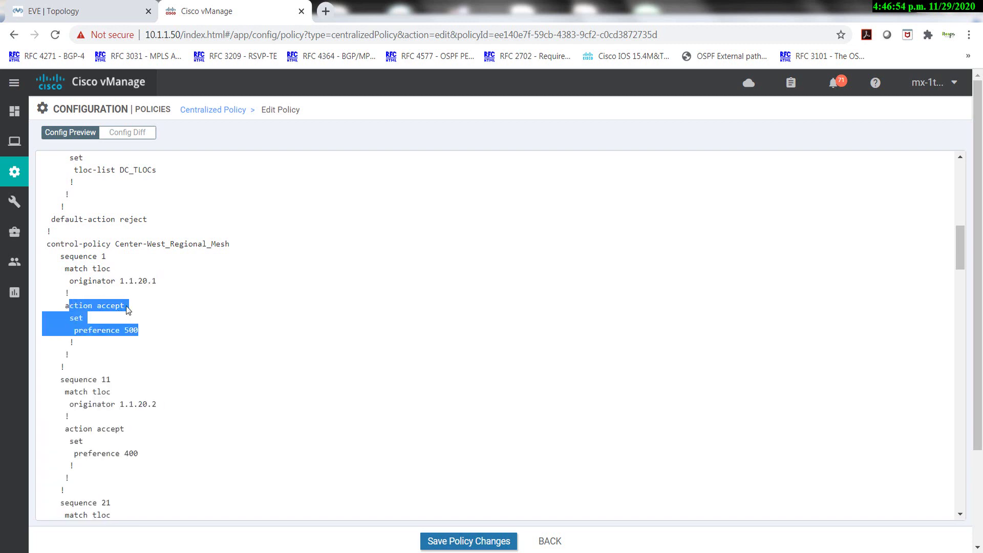
scroll(143, 328, up, 1)
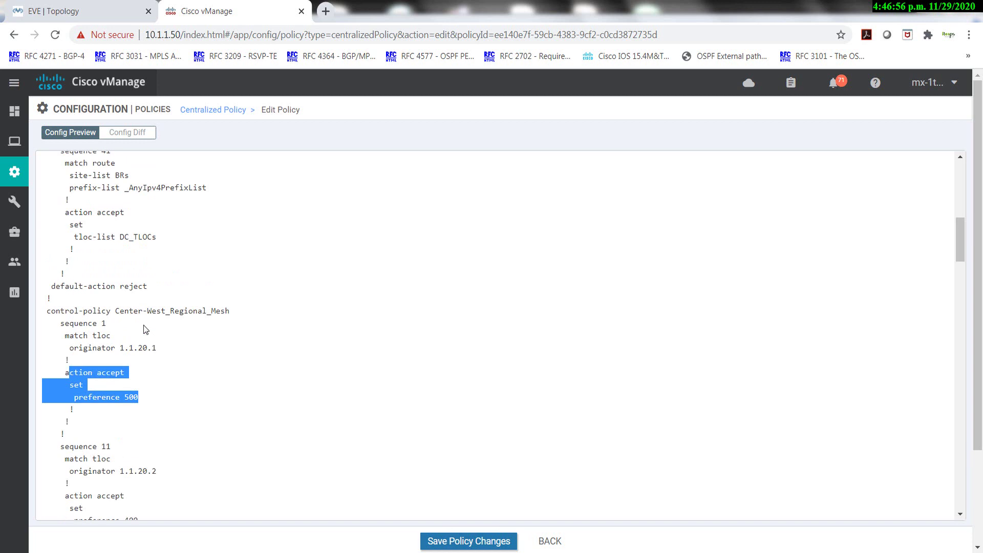
scroll(144, 329, up, 5)
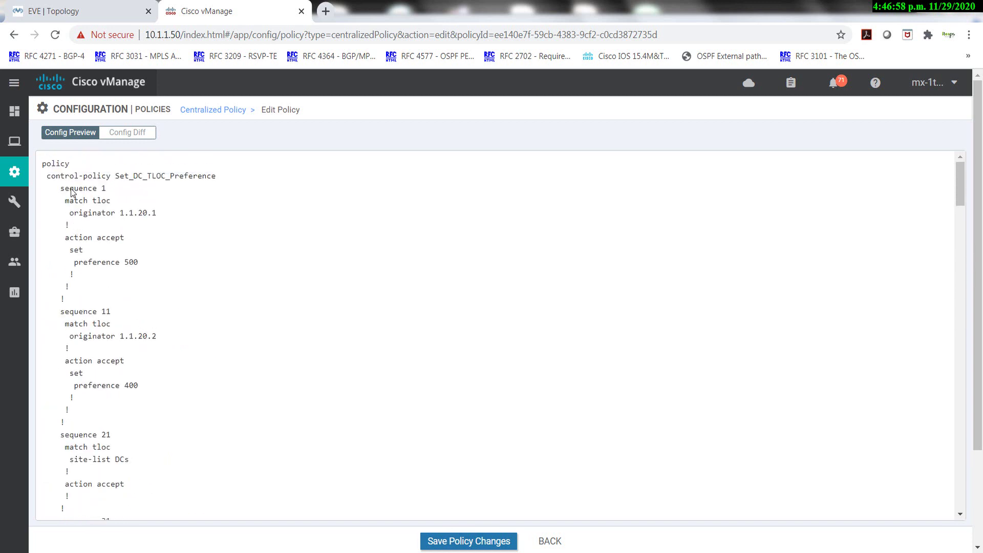
drag(65, 175, 156, 272)
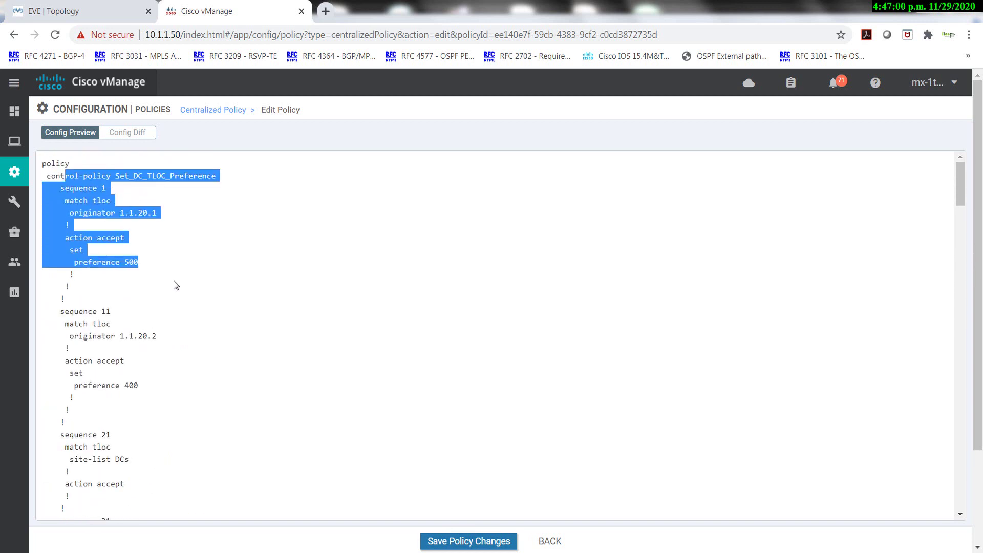
scroll(176, 283, down, 3)
scroll(176, 285, down, 3)
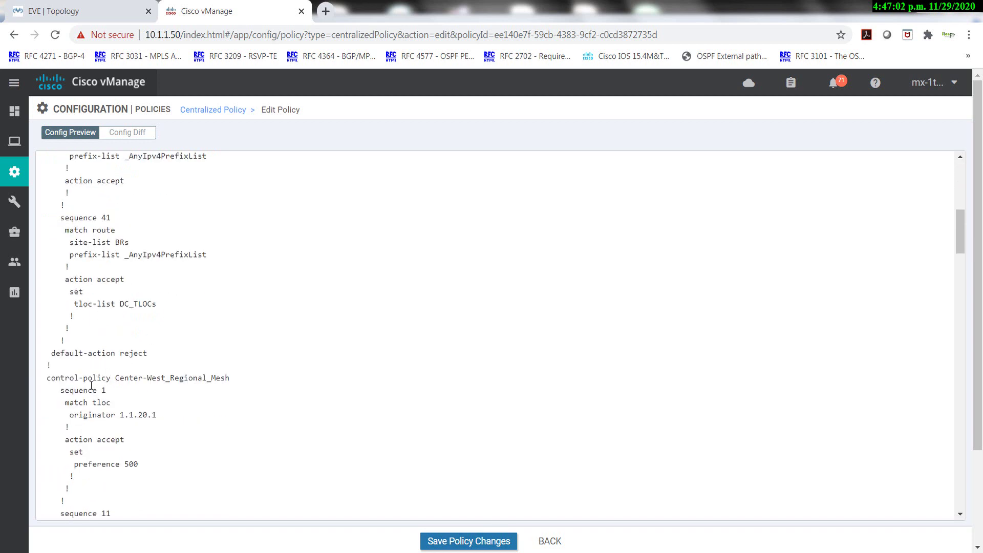
drag(87, 378, 147, 440)
scroll(161, 450, down, 2)
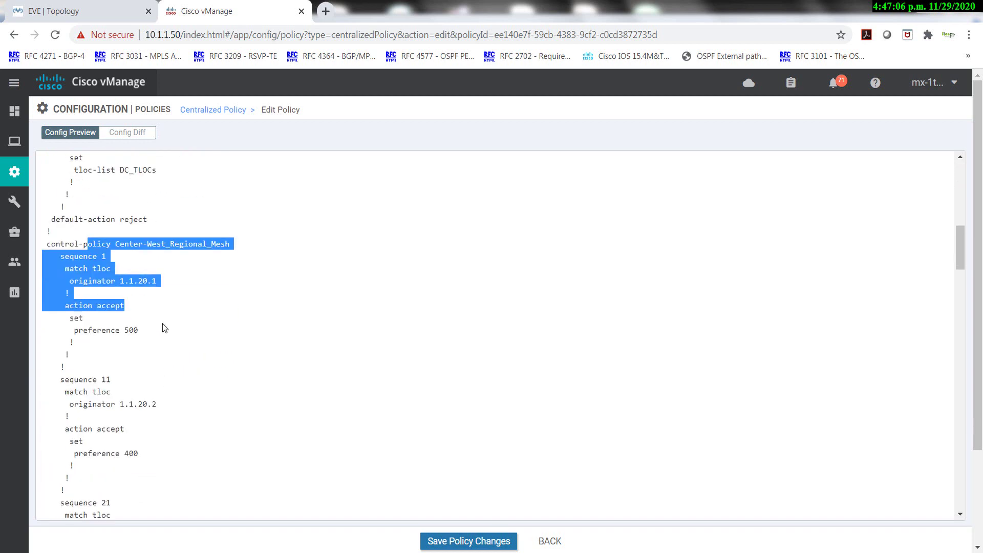
scroll(162, 325, up, 10)
drag(59, 182, 141, 270)
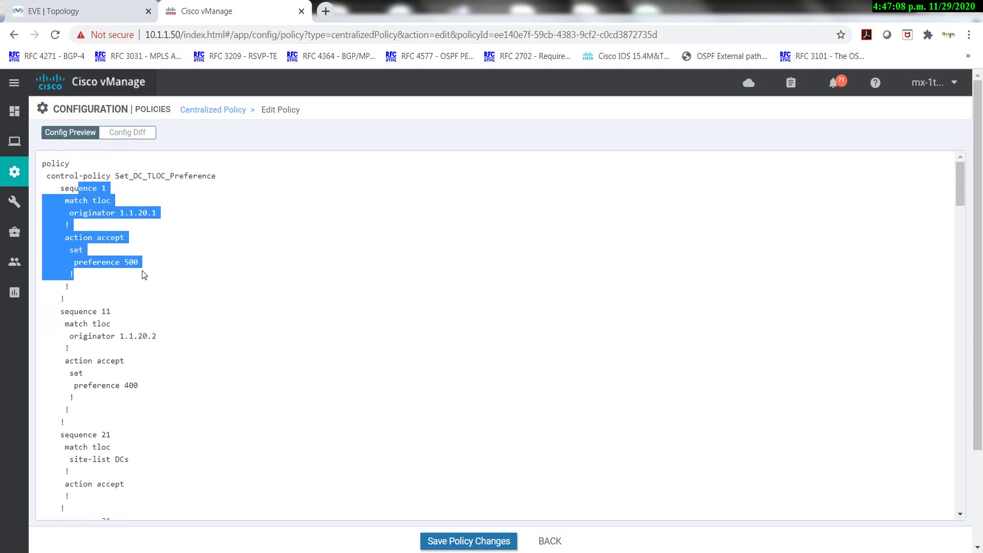
scroll(142, 270, down, 5)
drag(102, 378, 49, 311)
scroll(158, 424, down, 1)
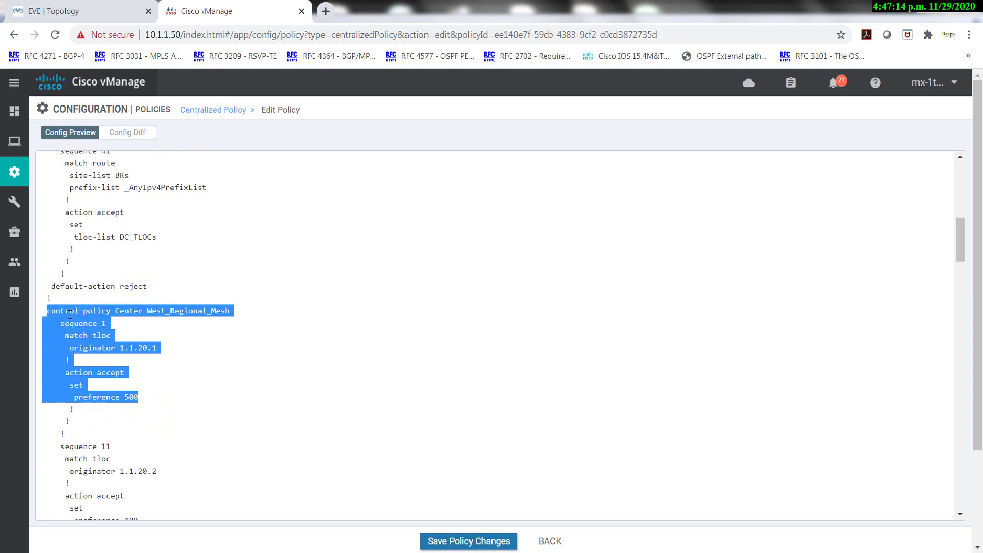
scroll(82, 317, down, 3)
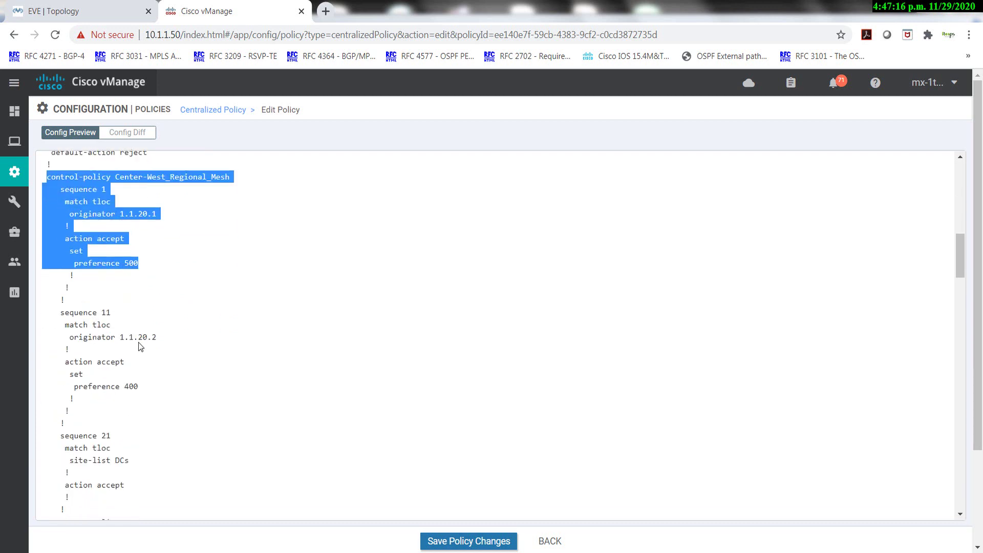
drag(148, 328, 43, 310)
scroll(122, 316, down, 2)
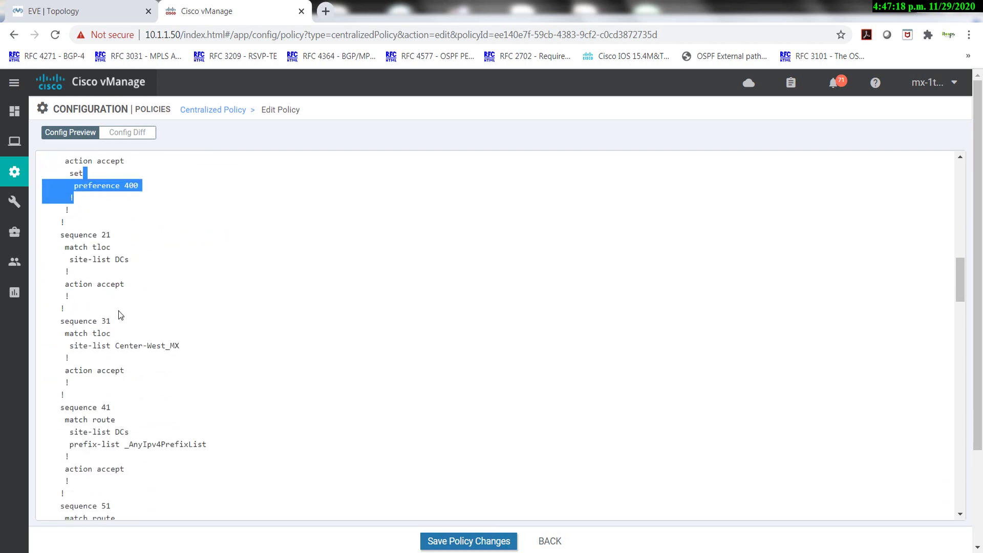
click(82, 245)
mouse_move(82, 246)
mouse_down()
mouse_move(105, 271)
mouse_move(101, 247)
mouse_up()
click(128, 261)
click(122, 258)
drag(94, 283, 125, 284)
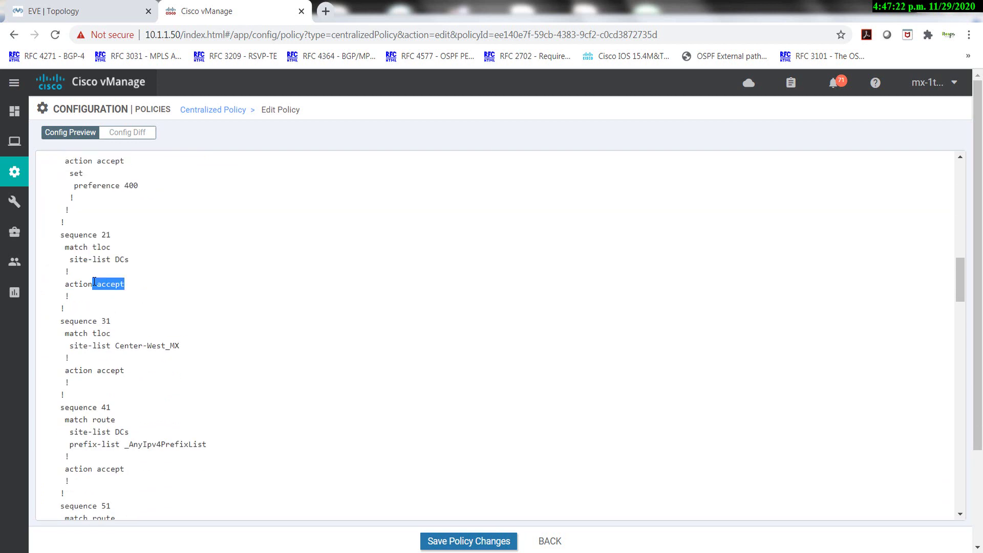
scroll(112, 333, down, 1)
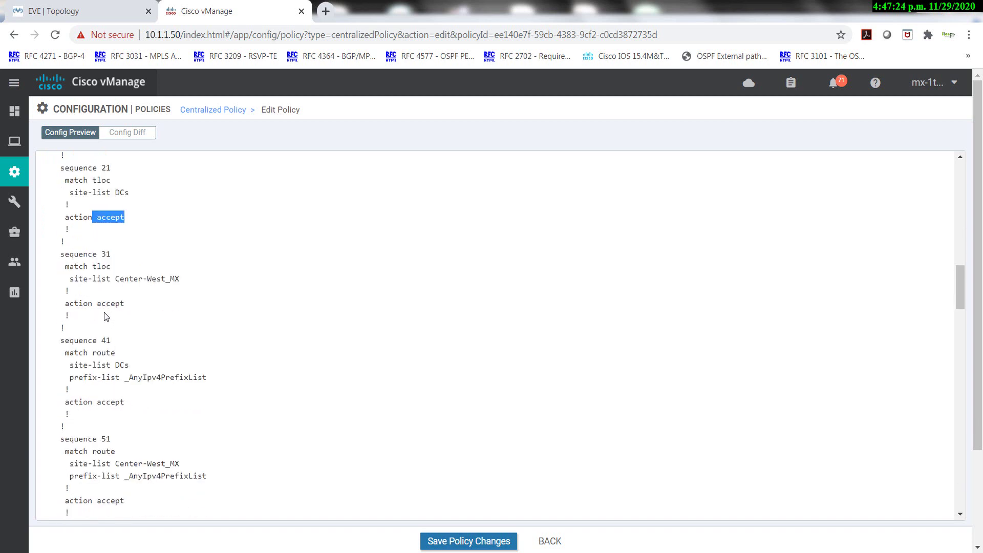
double_click(99, 266)
drag(180, 279, 138, 279)
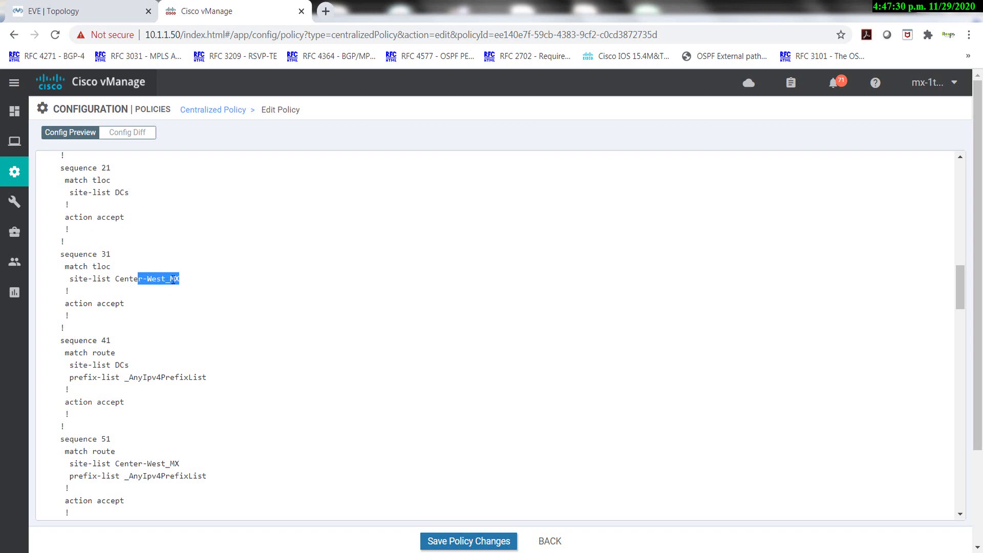
scroll(164, 279, up, 8)
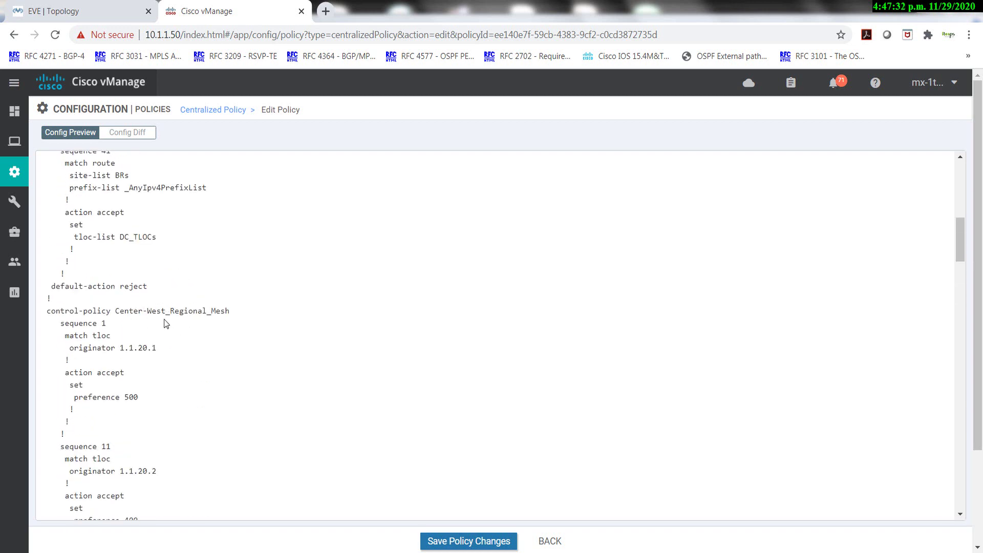
scroll(167, 320, down, 6)
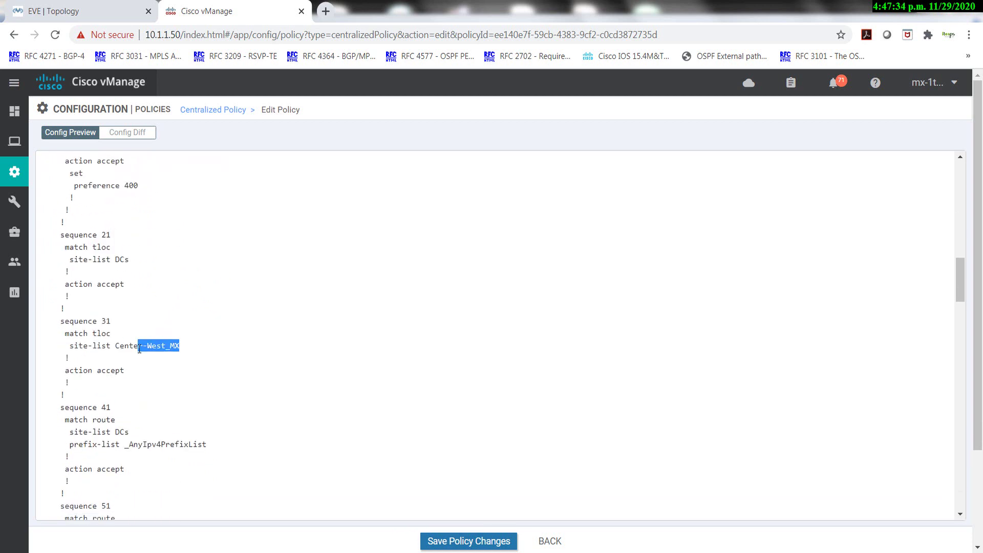
drag(125, 371, 82, 332)
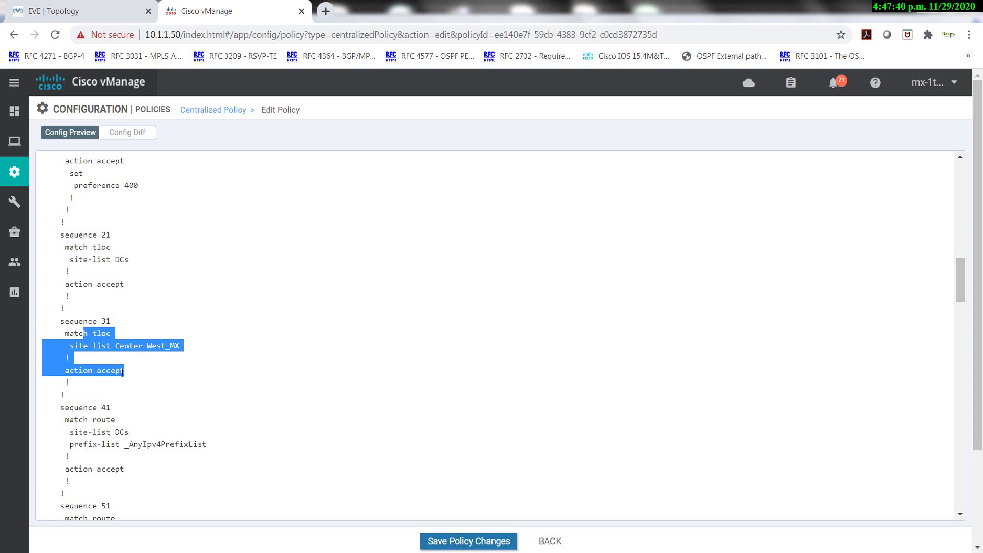
drag(69, 321, 125, 517)
drag(175, 346, 117, 344)
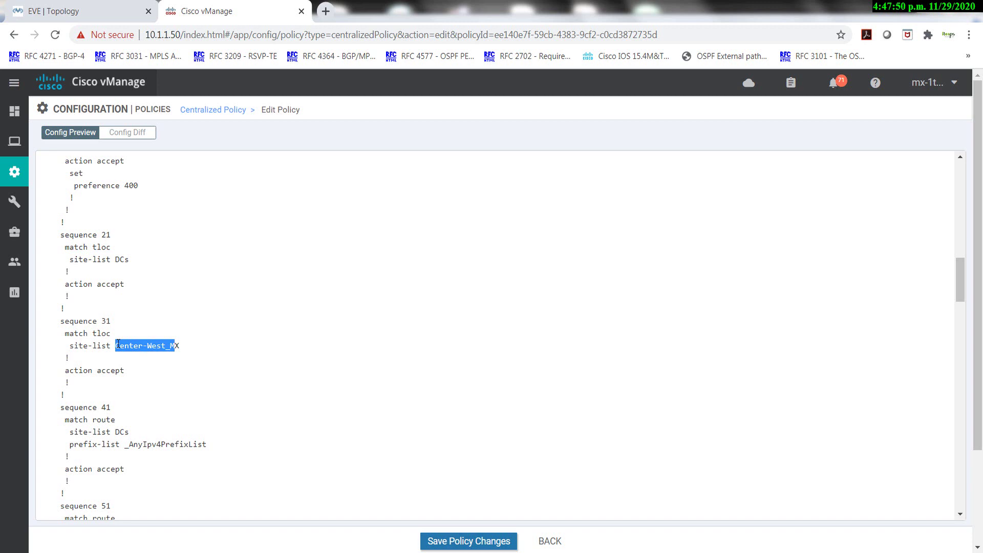
scroll(106, 347, down, 1)
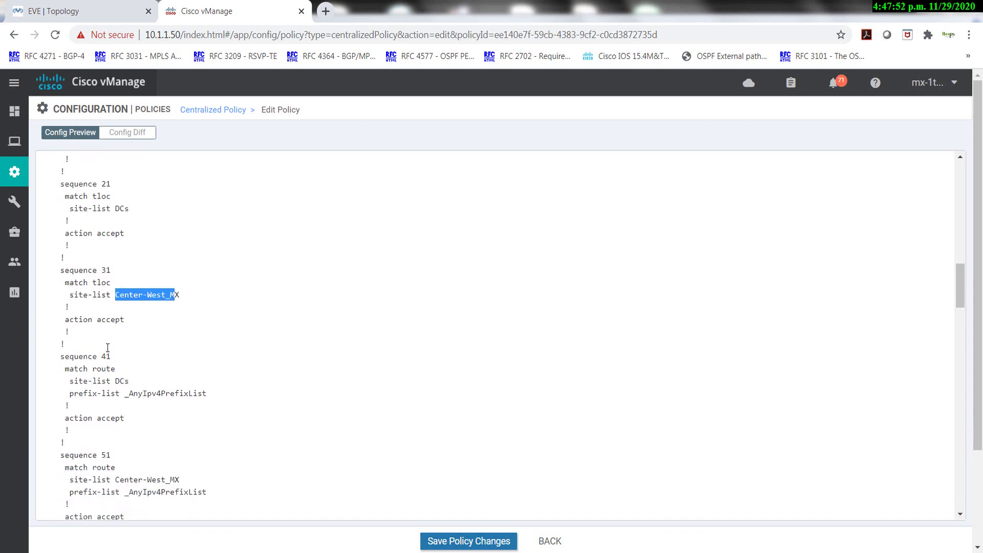
drag(84, 338, 136, 518)
click(123, 366)
click(126, 322)
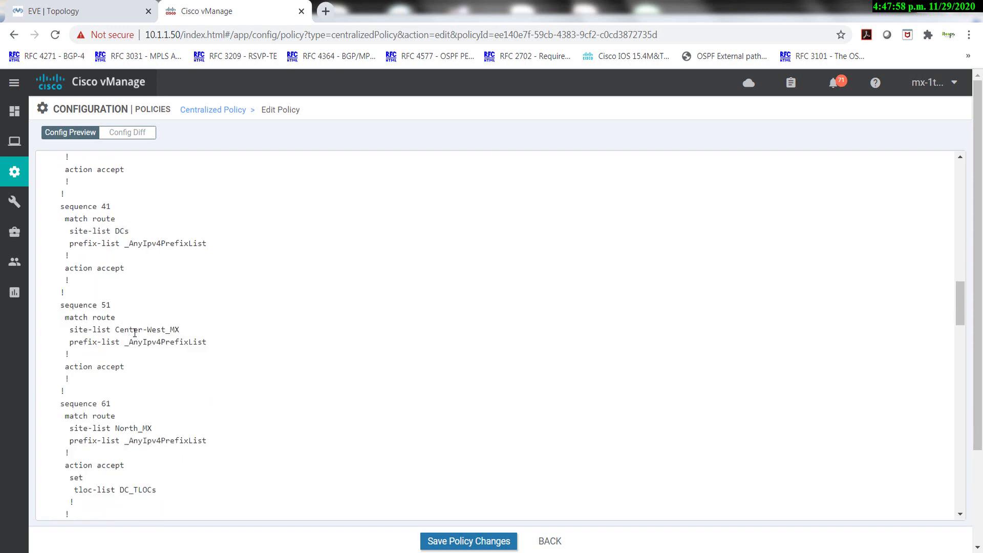
drag(174, 330, 133, 330)
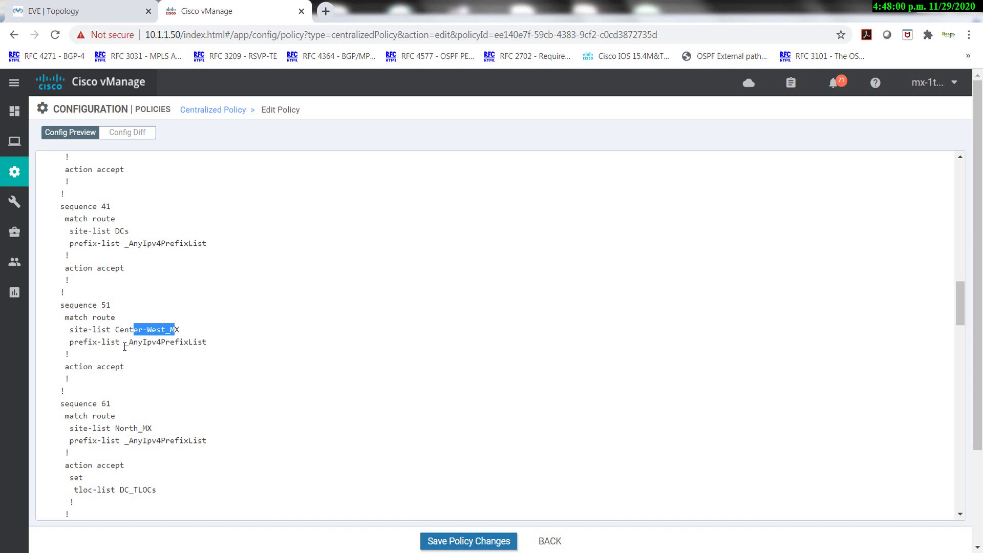
drag(124, 367, 106, 363)
scroll(111, 362, down, 3)
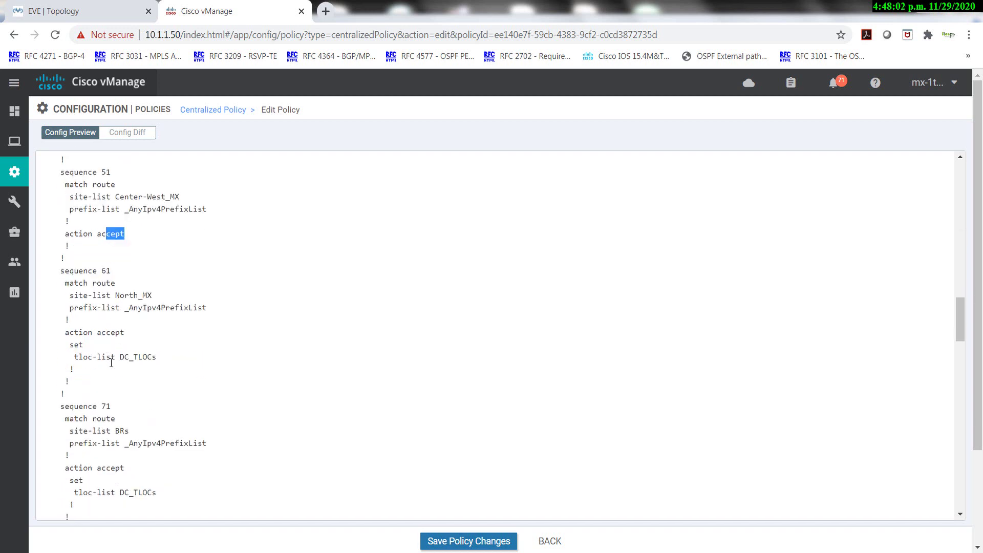
drag(106, 294, 145, 297)
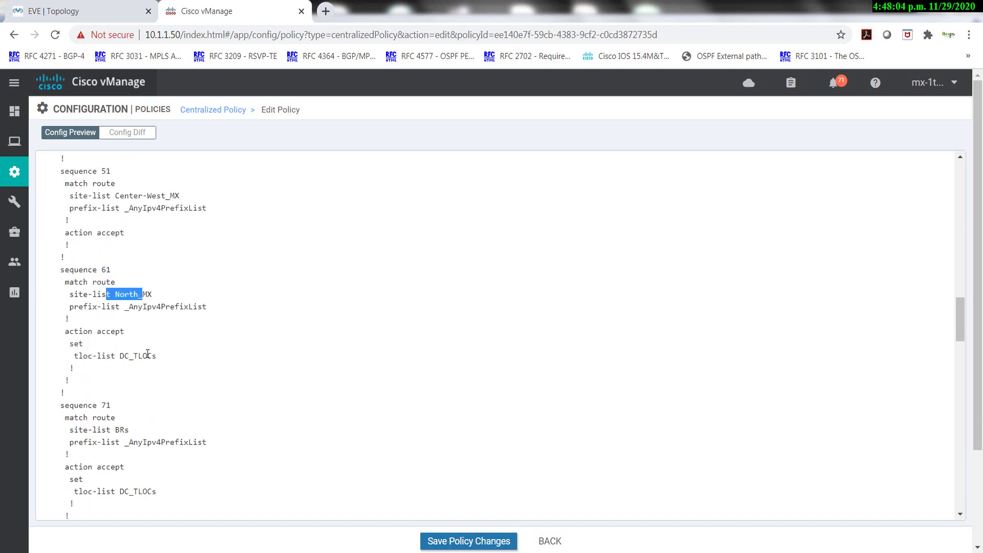
drag(120, 332, 102, 331)
drag(151, 355, 119, 354)
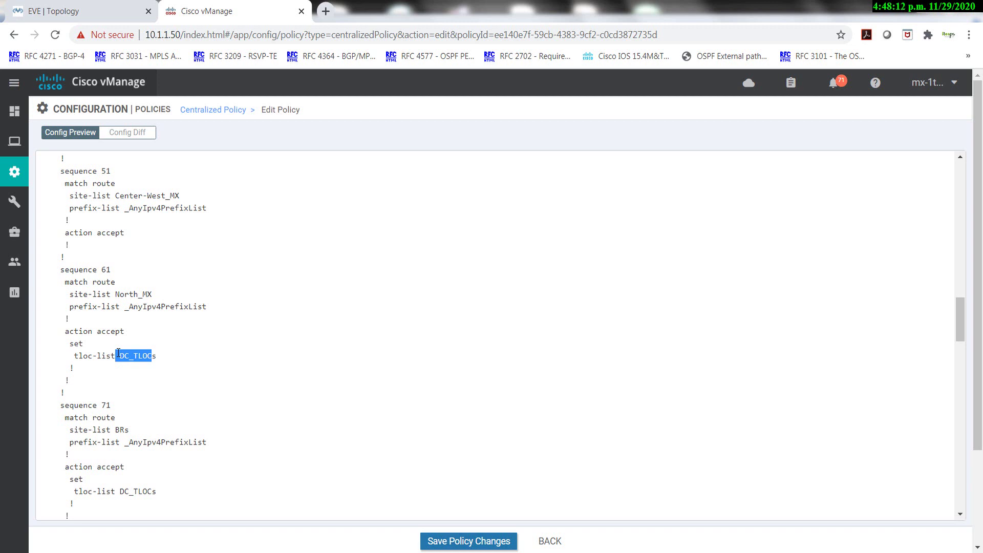
scroll(126, 355, down, 6)
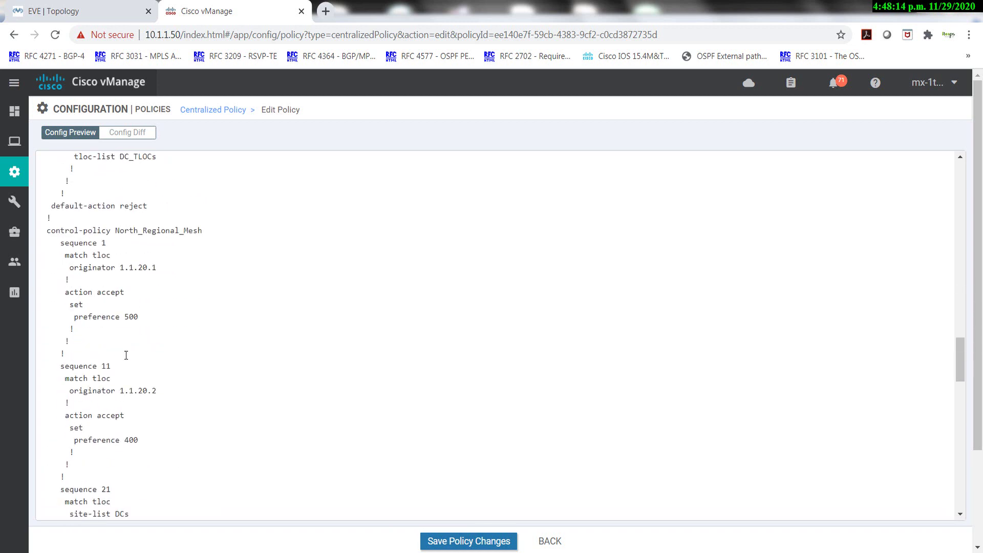
drag(134, 232, 186, 238)
click(183, 250)
scroll(179, 250, down, 6)
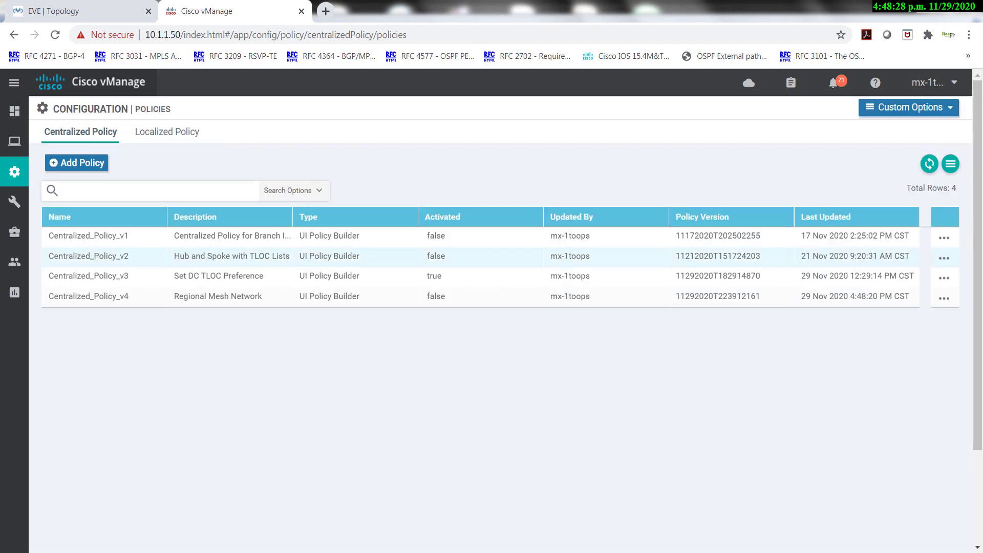
Activate Centralized_Policy_v4 from its actions menu, confirming the push to vSmart 1.1.10.3.
click(944, 298)
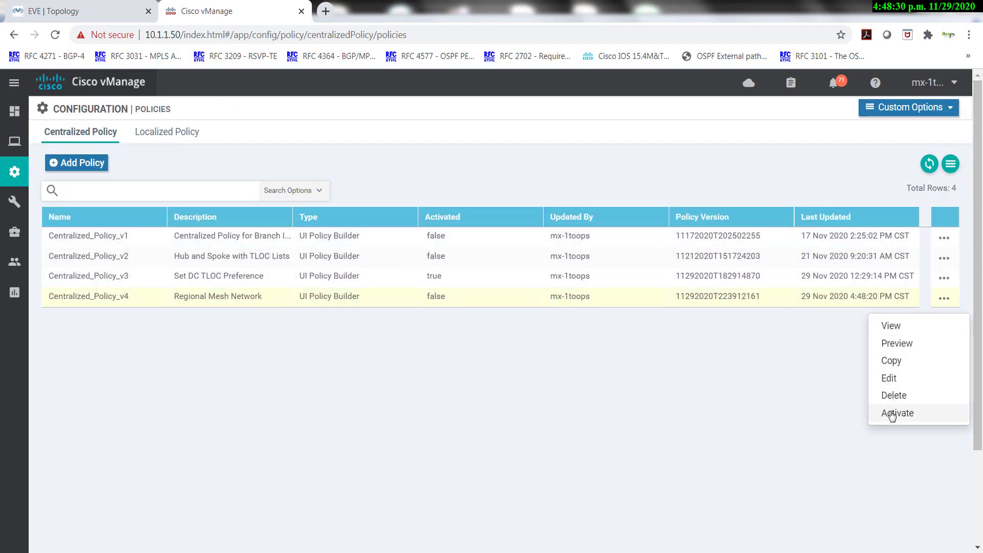
click(894, 413)
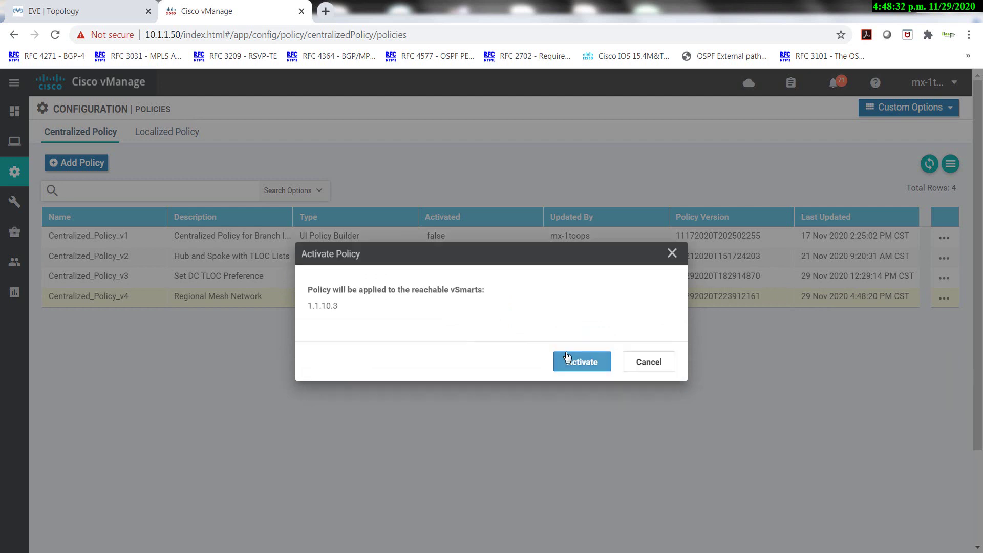
click(572, 363)
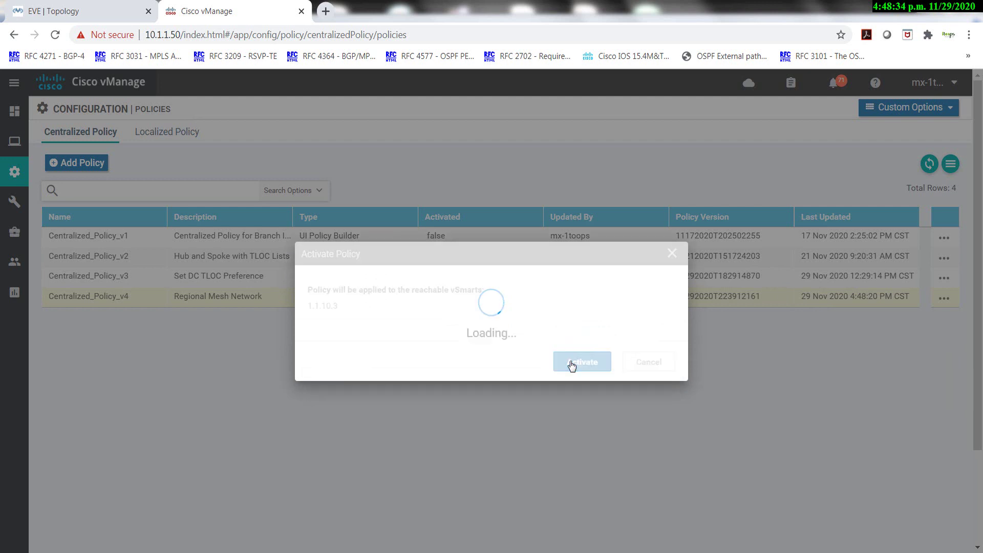
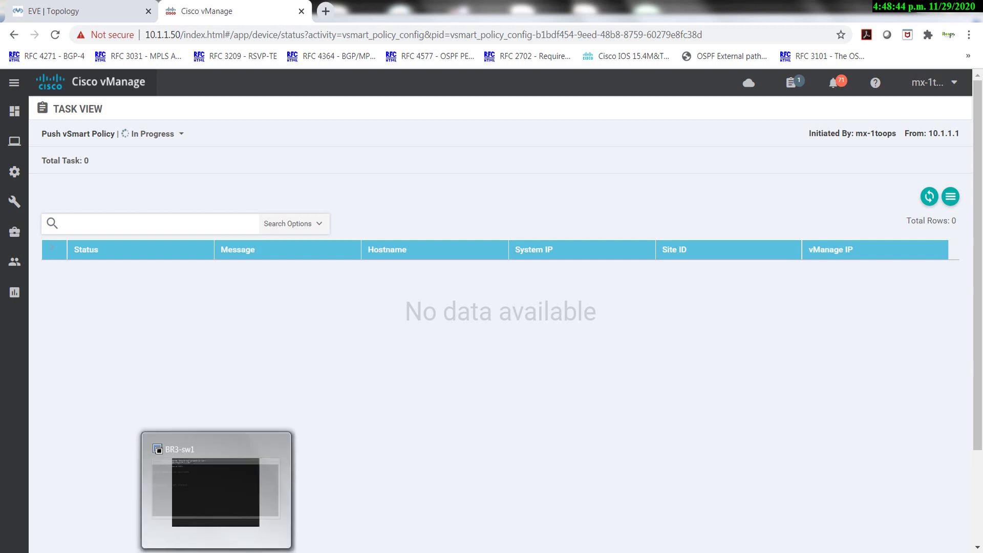
Log in to the vSmart session as admin and run 'sh run'.
click(129, 543)
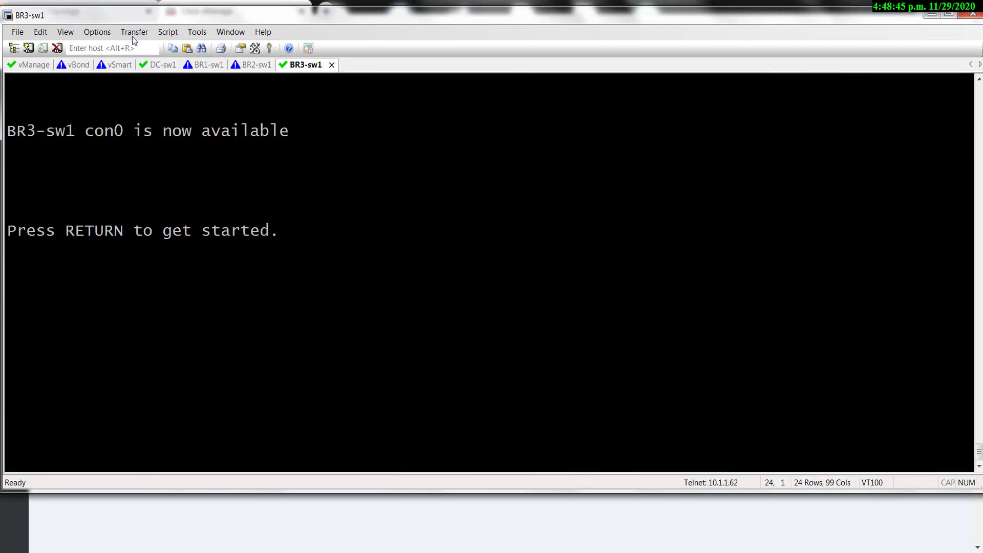
click(114, 66)
text(admin)
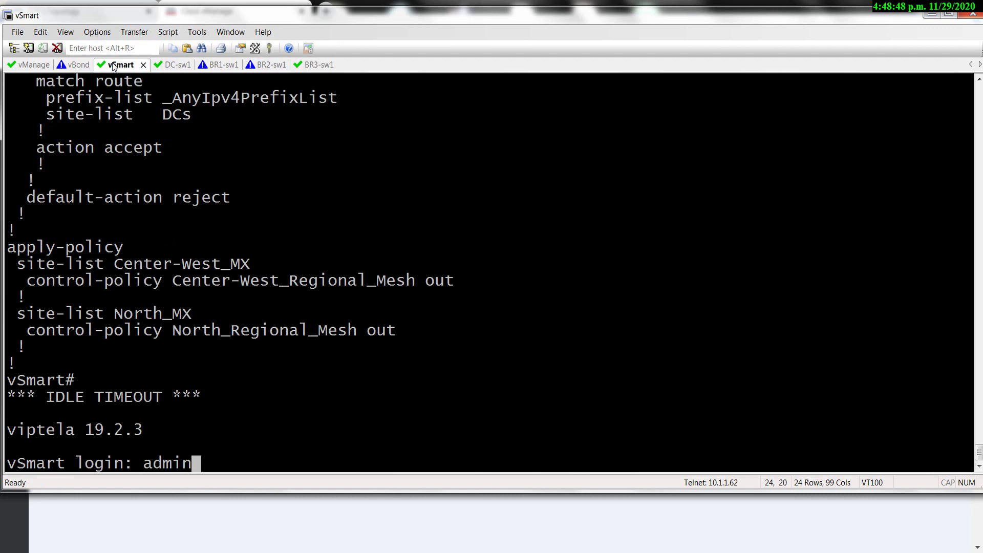
key(Return)
text(admin)
key(Return)
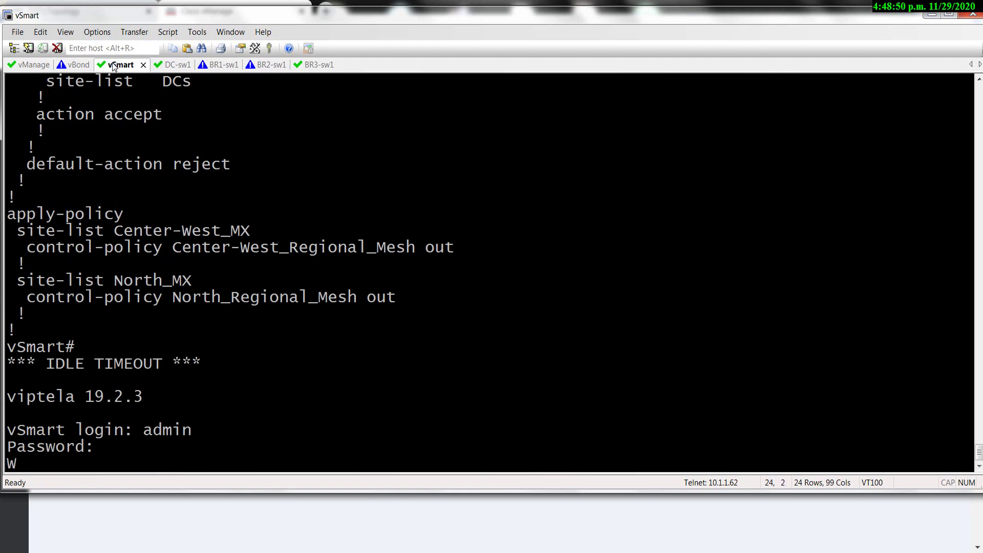
text(sh run)
key(Return)
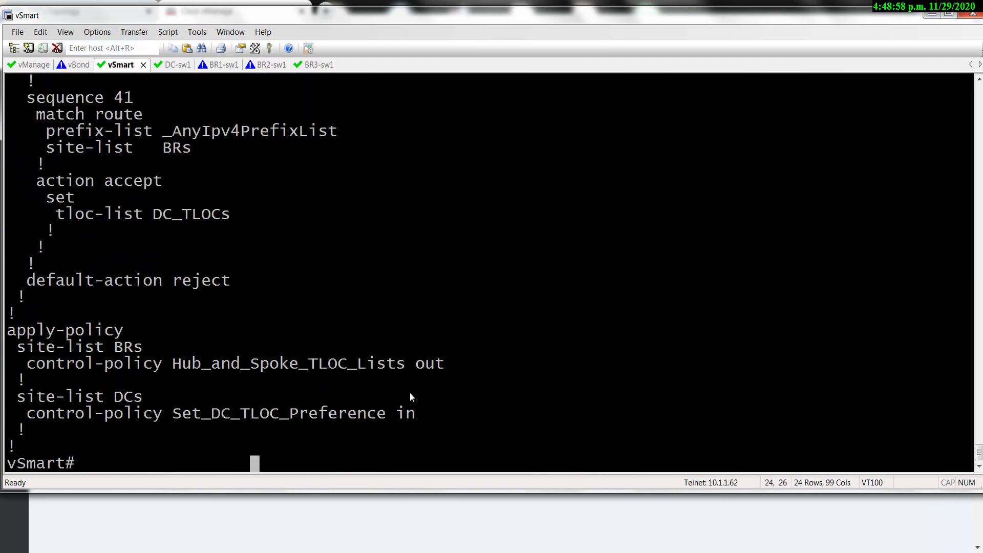
Highlight the apply-policy lines in the vSmart running config.
drag(416, 413, 397, 412)
drag(303, 375, 152, 322)
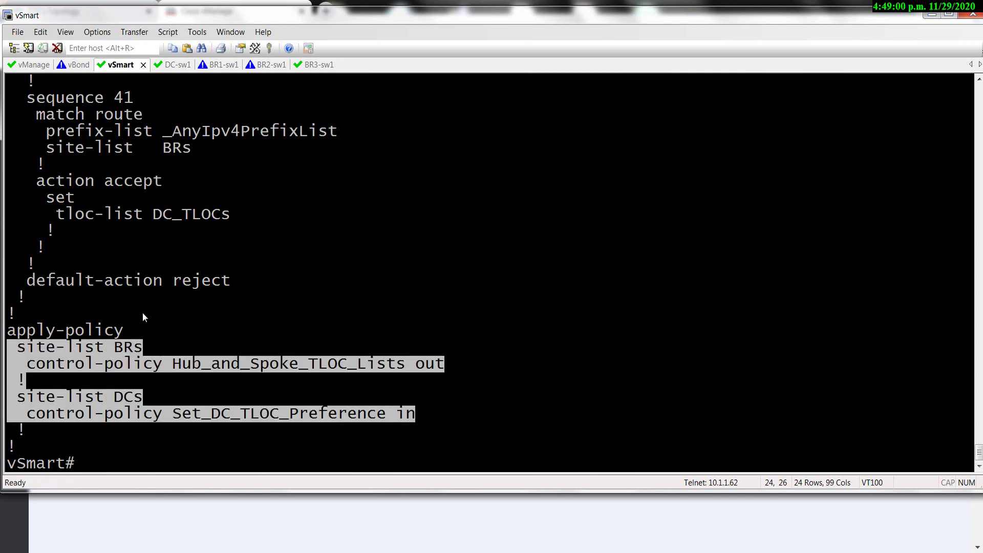
scroll(143, 313, up, 2)
scroll(143, 312, down, 2)
click(388, 404)
Check the vManage policy push task log, then rerun 'sh run' on vSmart and page through it.
key(alt+Tab)
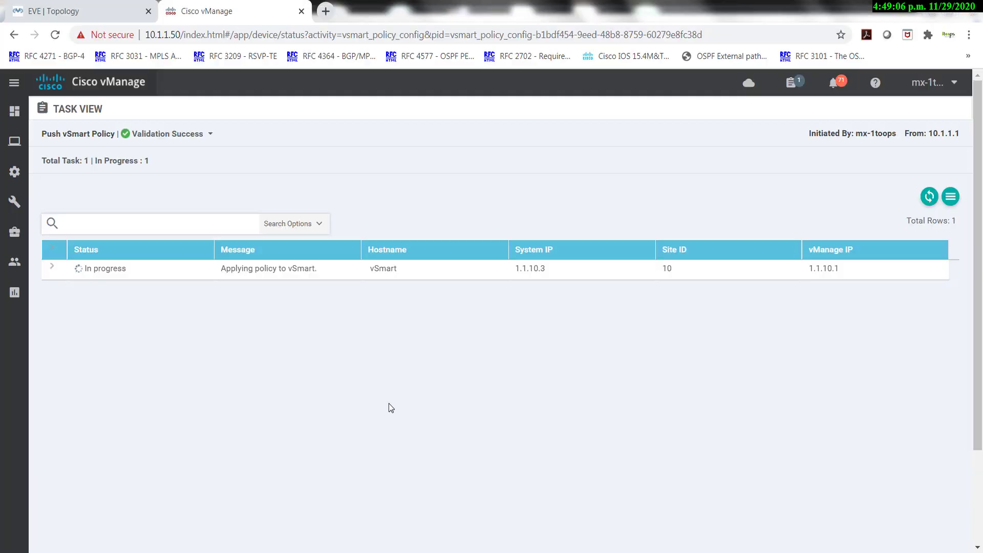
click(52, 268)
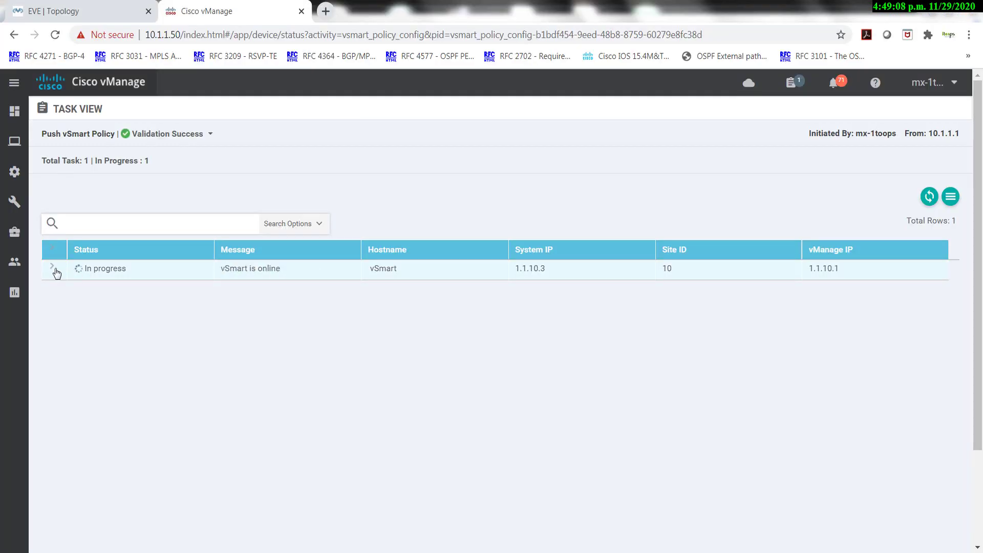
key(alt+Tab)
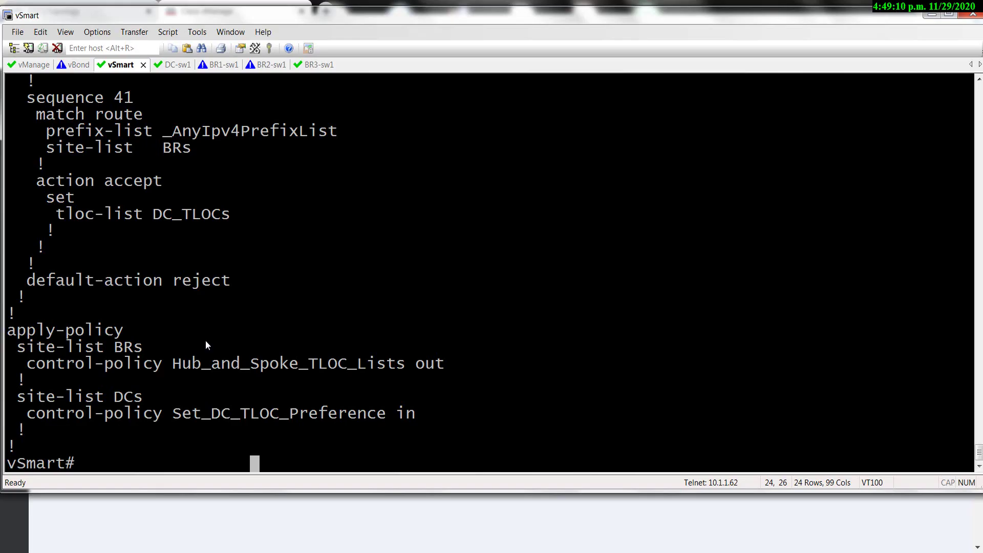
text(sh run)
key(Return)
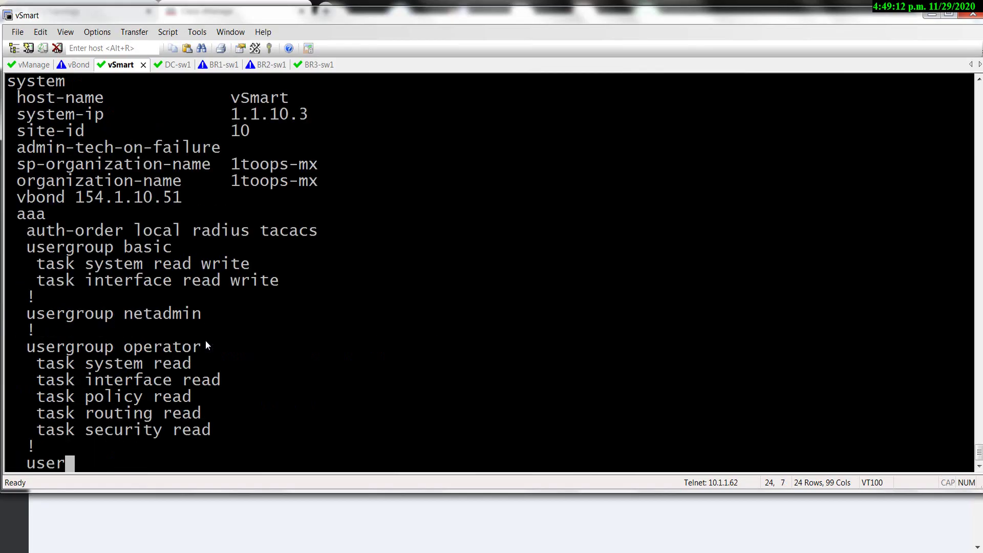
key(space)
key(space)
key(space)
key(space)
key(space)
key(space)
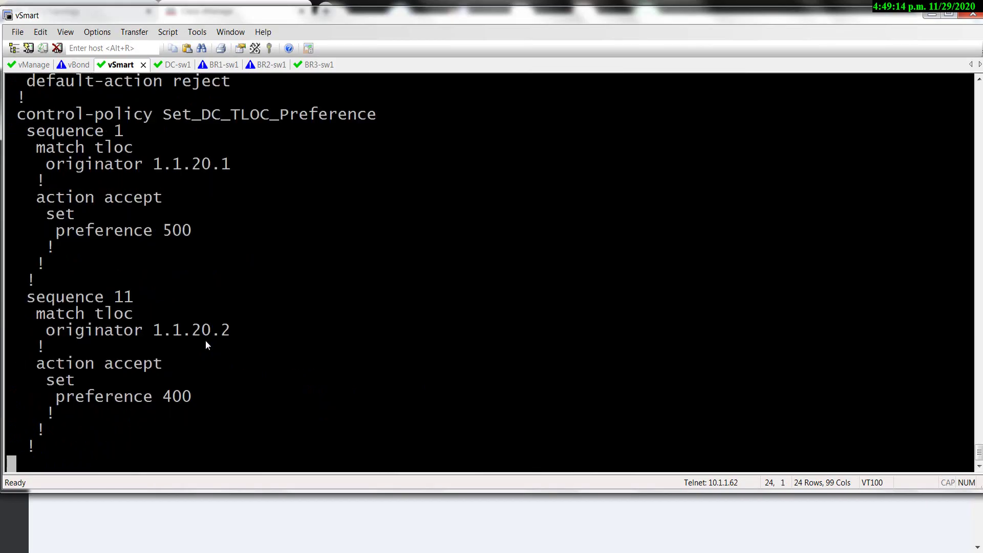
key(alt+Tab)
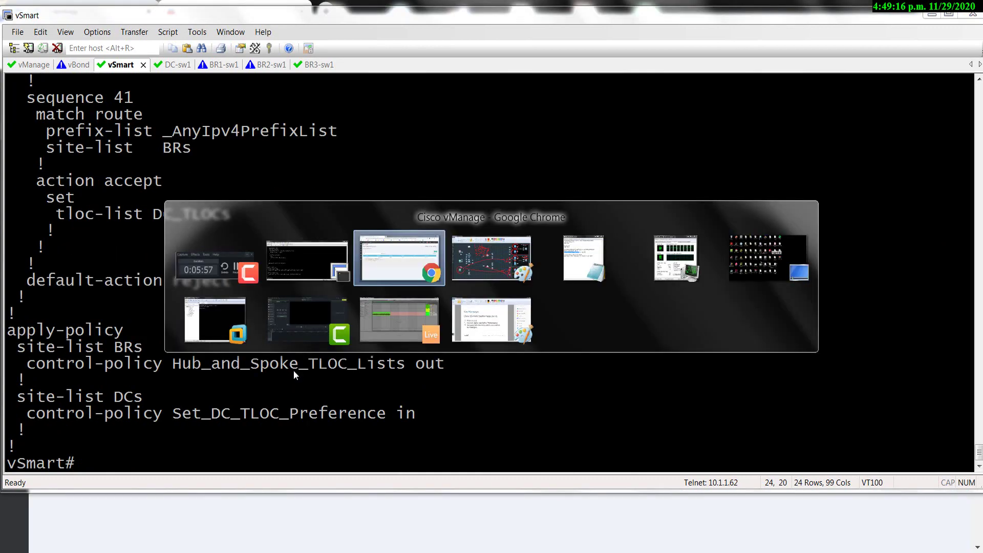
Undo the old annotations to get back the clean network screenshot.
key(ctrl+z)
key(ctrl+z)
key(ctrl+z)
key(ctrl+z)
key(ctrl+z)
key(ctrl+z)
key(ctrl+z)
key(ctrl+z)
key(ctrl+z)
key(ctrl+z)
key(ctrl+z)
key(ctrl+z)
key(ctrl+z)
key(ctrl+z)
key(ctrl+z)
key(ctrl+z)
key(ctrl+z)
key(ctrl+z)
key(ctrl+z)
key(ctrl+z)
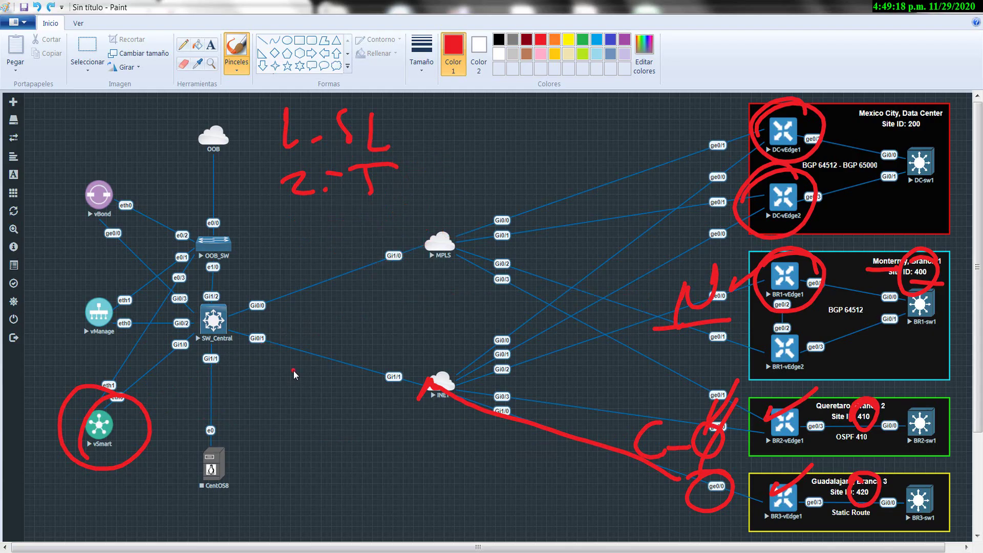
key(ctrl+z)
key(ctrl+z)
key(ctrl+z)
key(ctrl+z)
key(ctrl+z)
key(ctrl+z)
key(ctrl+z)
key(ctrl+z)
key(ctrl+z)
key(ctrl+z)
key(ctrl+z)
key(ctrl+z)
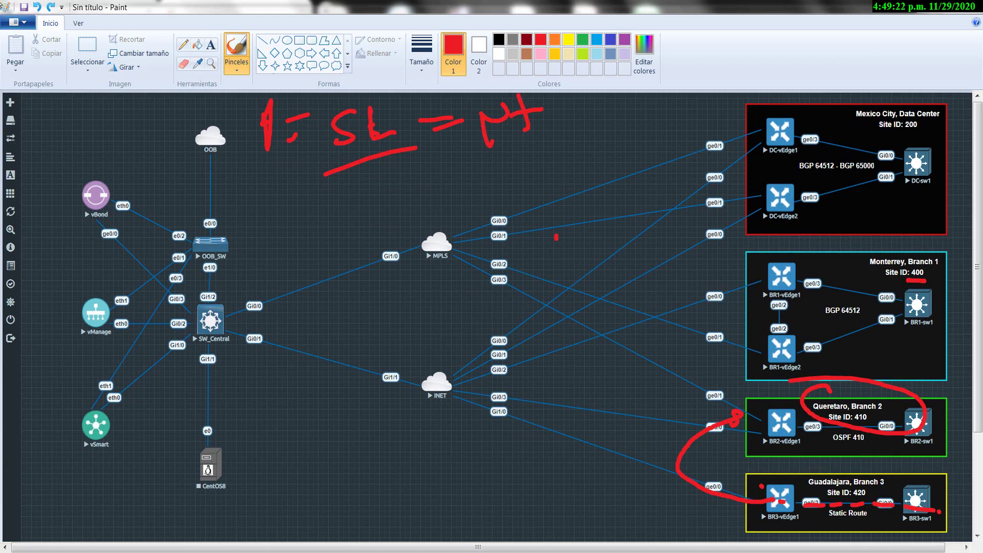
click(50, 7)
click(51, 7)
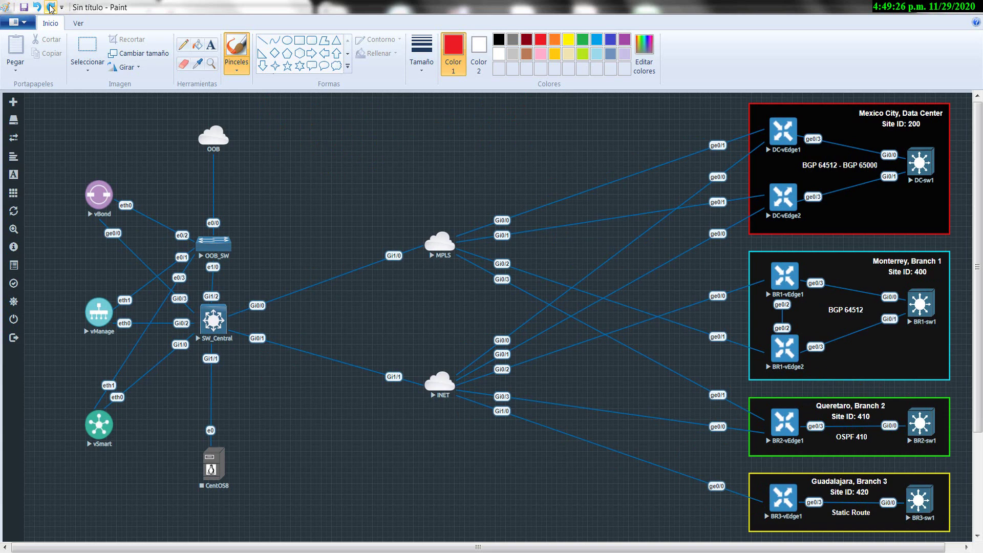
Sketch red strokes near BR1-vEdge1 and Guadalajara, then undo them.
click(781, 328)
mouse_move(675, 320)
mouse_down()
mouse_move(752, 279)
mouse_move(668, 409)
mouse_move(681, 439)
mouse_move(647, 479)
mouse_up()
drag(686, 439, 719, 453)
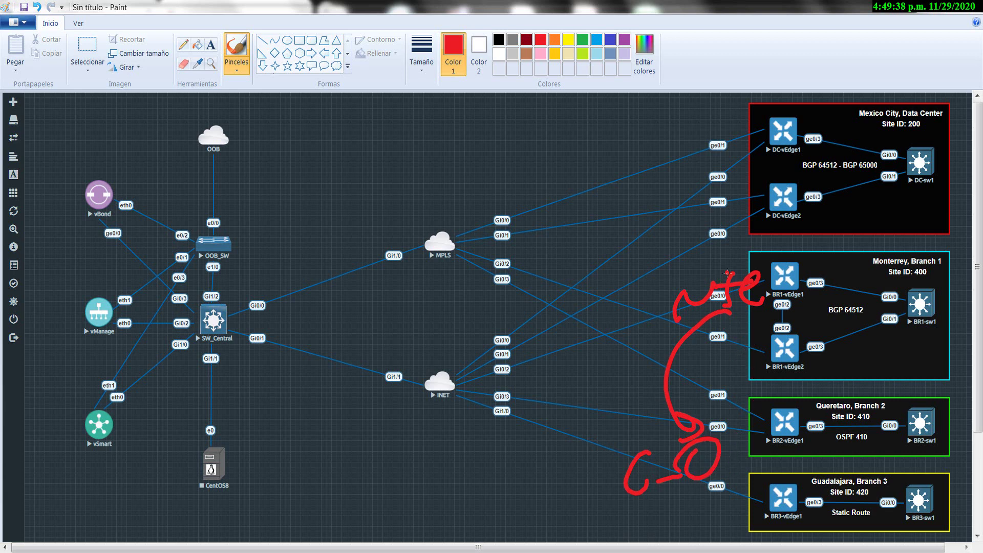
mouse_move(727, 273)
mouse_down()
mouse_move(742, 138)
mouse_move(676, 405)
mouse_move(653, 432)
mouse_up()
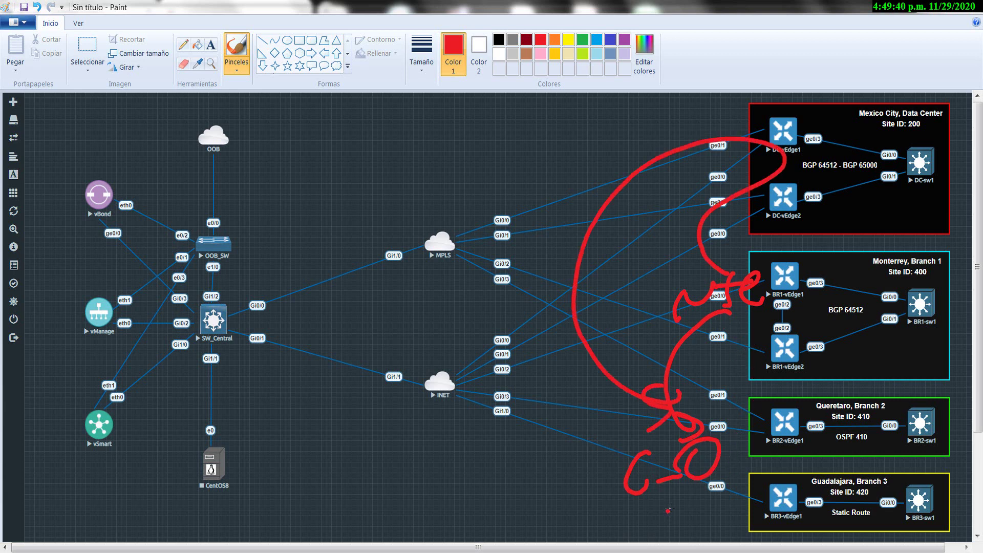
key(ctrl+z)
key(ctrl+z)
key(ctrl+z)
key(ctrl+z)
key(ctrl+z)
key(ctrl+z)
key(ctrl+z)
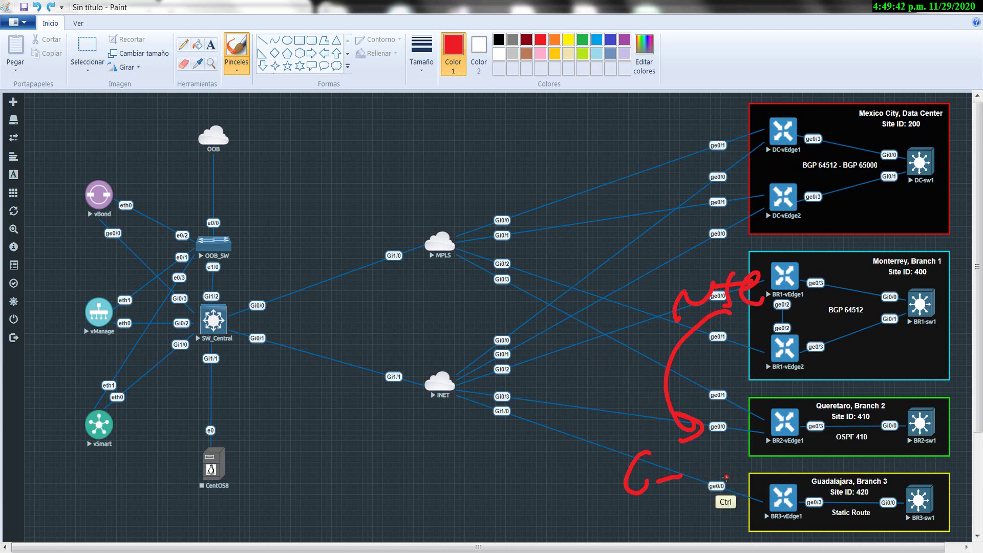
key(ctrl+z)
key(ctrl+z)
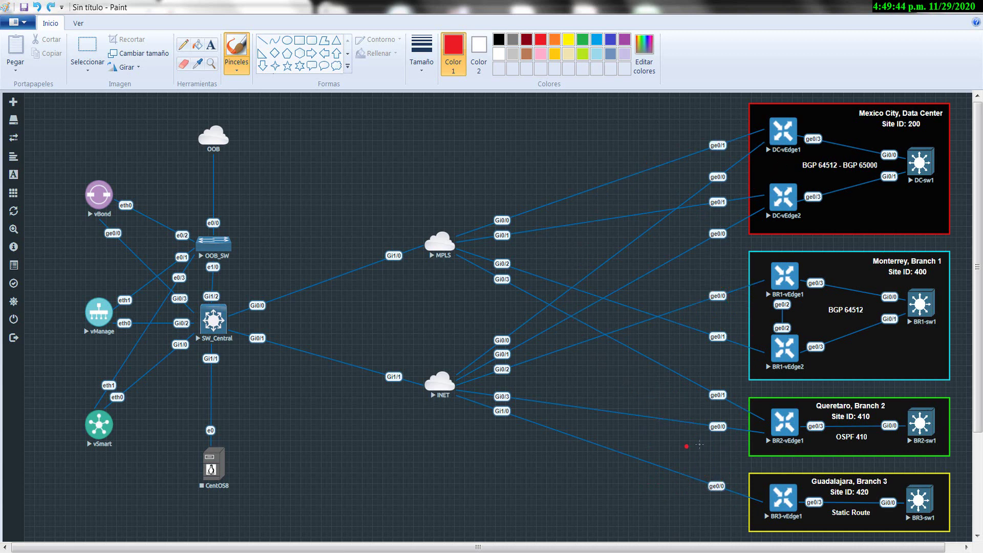
Mark Queretaro's ge0/0 in red and draw an arc linking BR2-vEdge1 to BR3-vEdge1.
mouse_move(664, 426)
mouse_down()
mouse_move(660, 467)
mouse_move(686, 460)
mouse_up()
drag(692, 422, 710, 441)
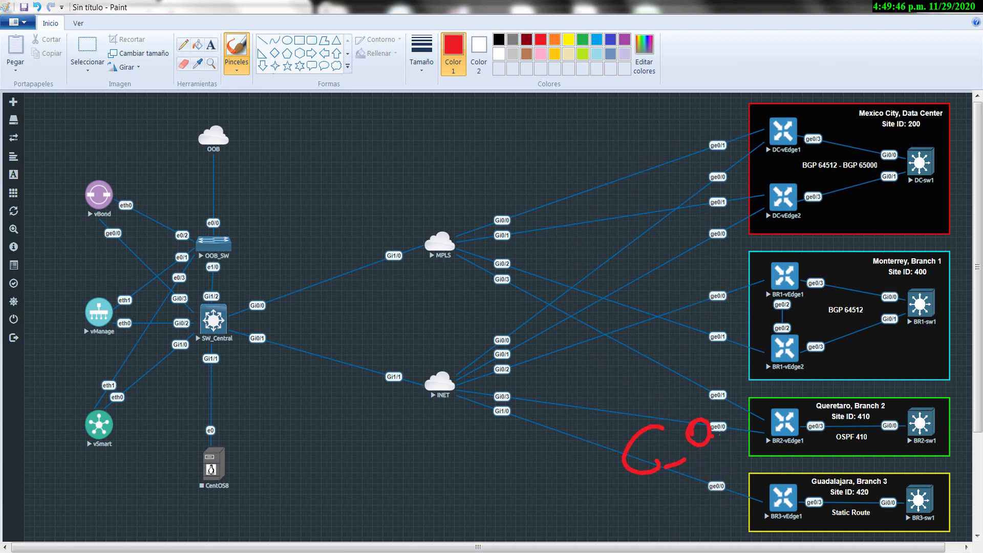
drag(773, 414, 745, 499)
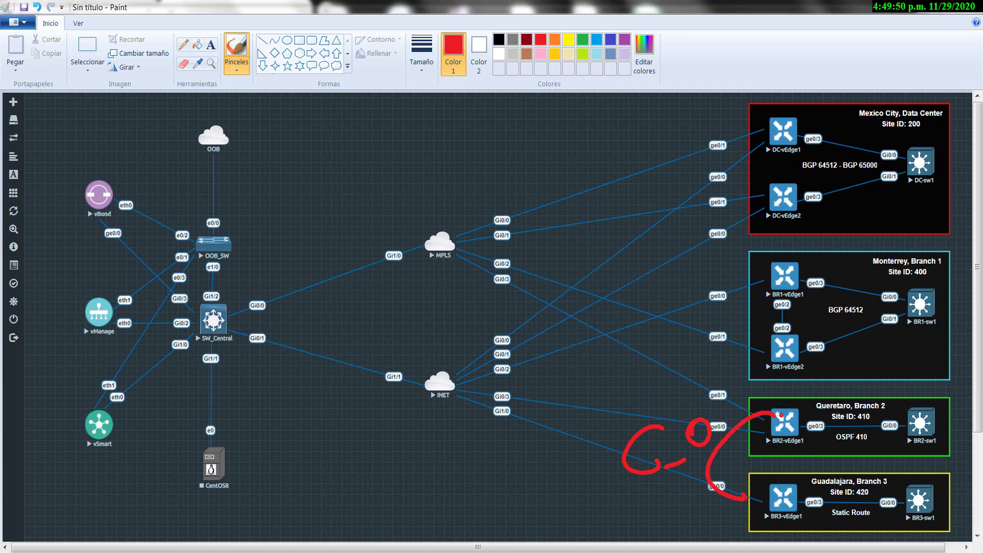
drag(761, 416, 762, 432)
drag(744, 488, 762, 500)
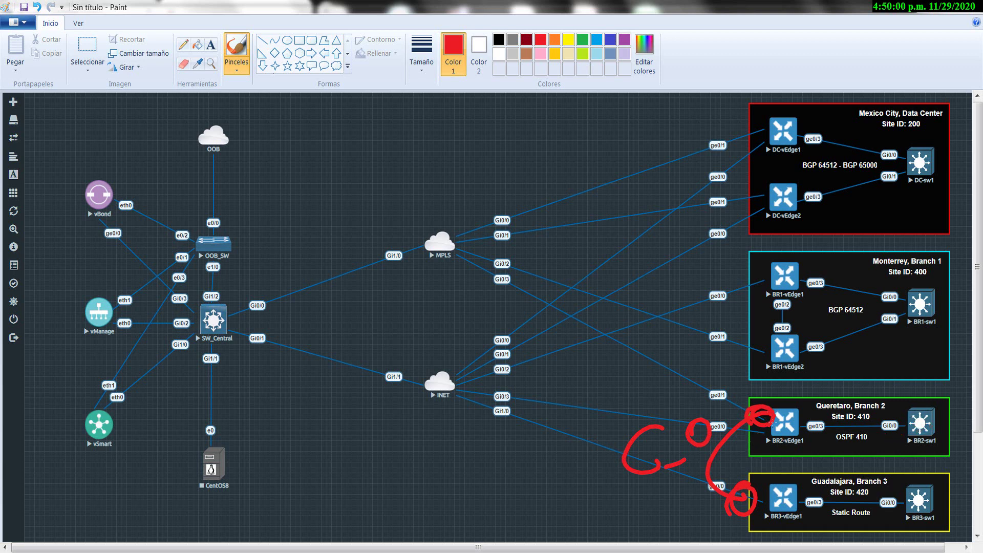
Circle the Monterrey label and draw red curves from the branches up to DC-vEdge1 and DC-vEdge2.
mouse_move(935, 251)
mouse_down()
mouse_move(883, 229)
mouse_move(839, 250)
mouse_up()
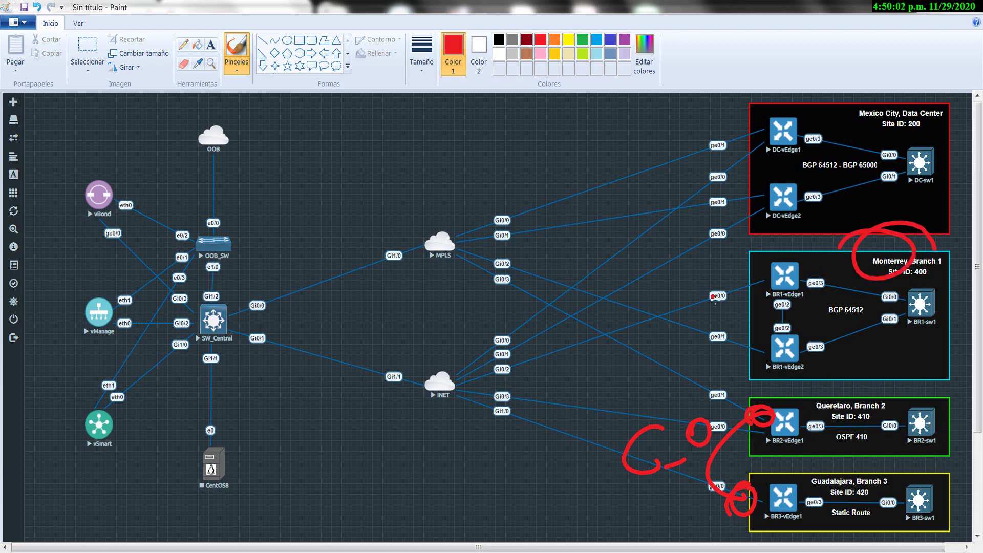
drag(700, 307, 714, 312)
drag(737, 317, 686, 328)
mouse_move(725, 423)
mouse_down()
mouse_move(663, 396)
mouse_move(740, 153)
mouse_up()
drag(716, 204, 704, 287)
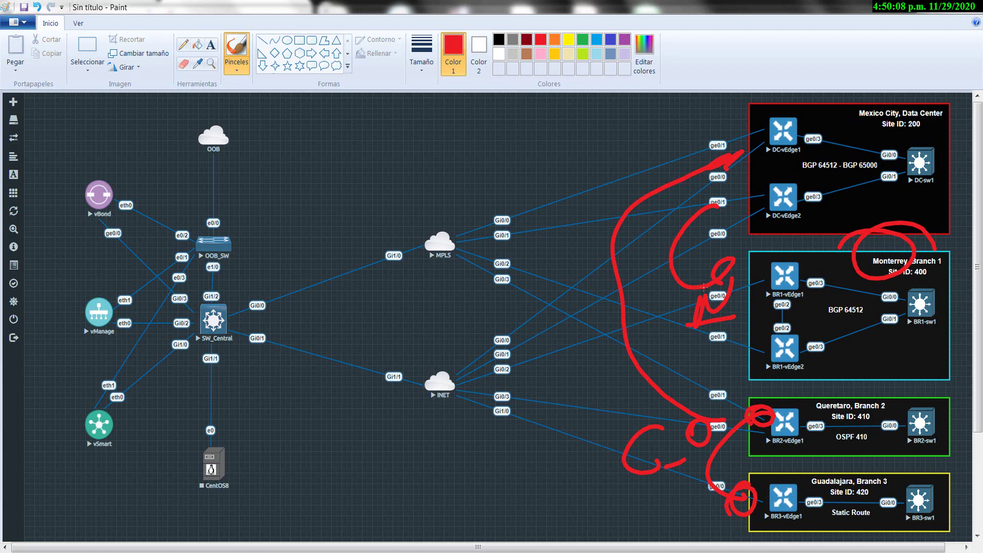
Check the vManage push result, then show the full vSmart running config.
key(alt+Tab)
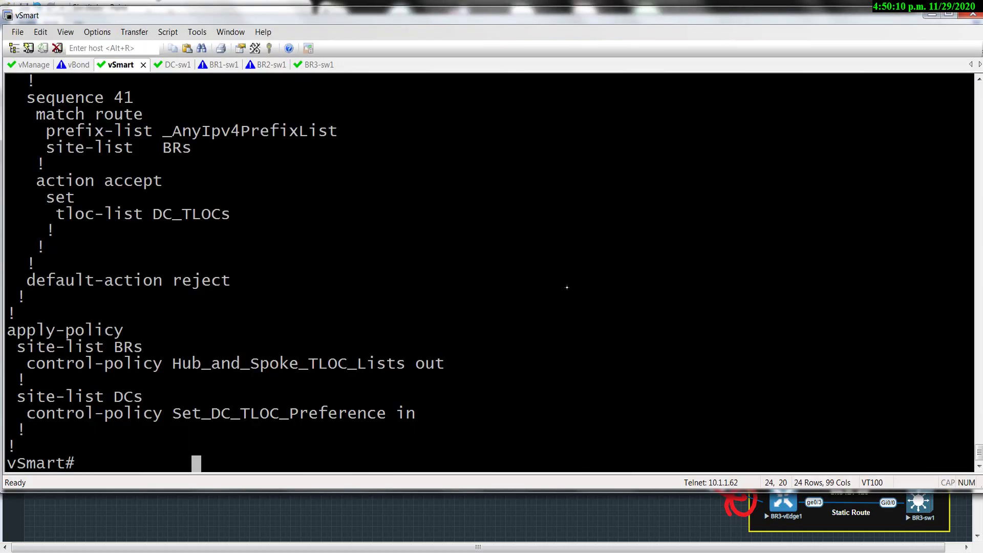
key(alt+Tab)
drag(871, 241, 866, 243)
key(alt+Tab)
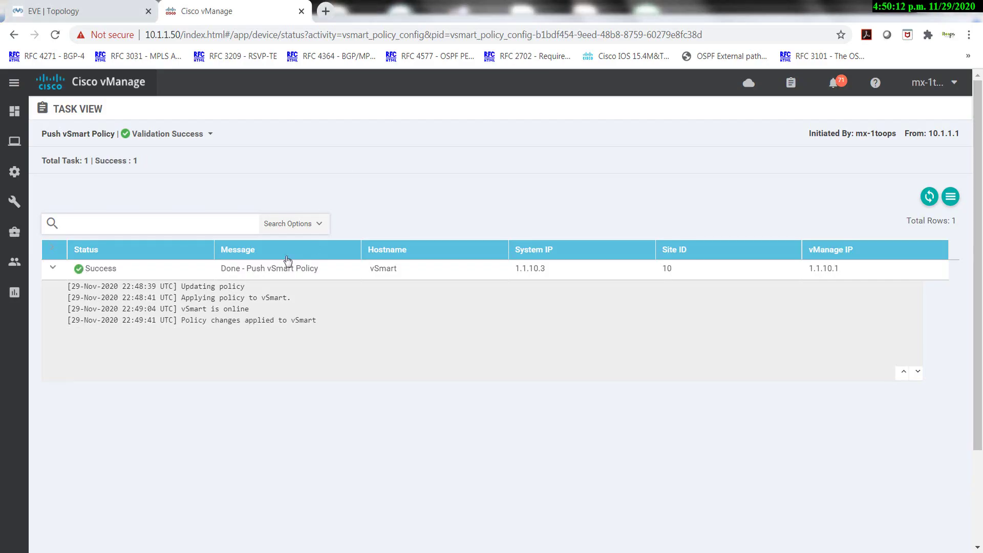
key(alt+Tab)
key(alt+Tab)
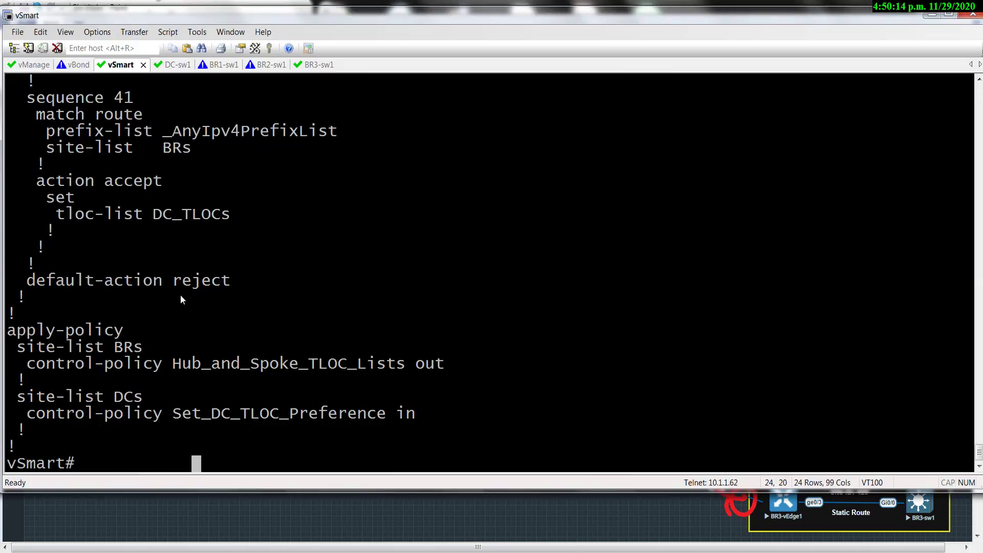
text(sh run)
key(Return)
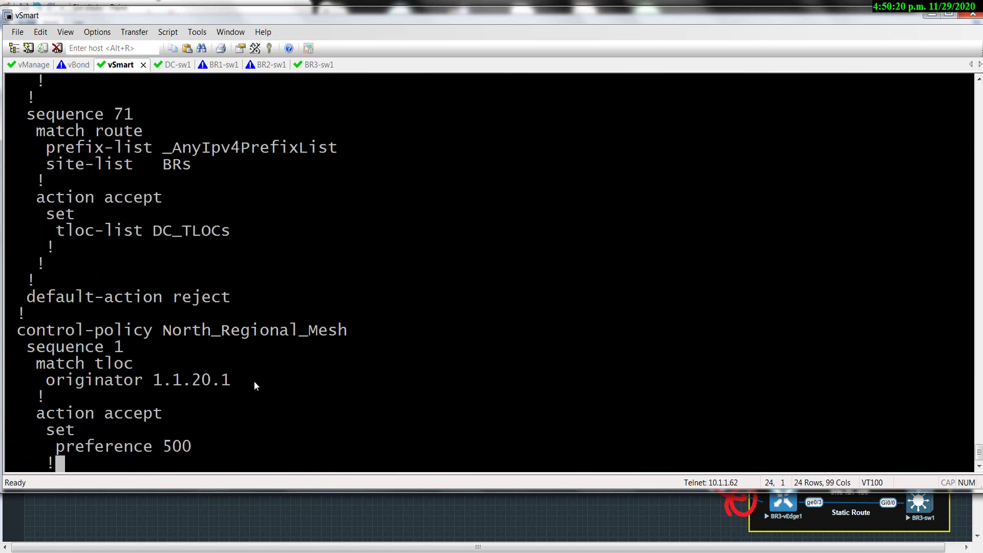
key(space)
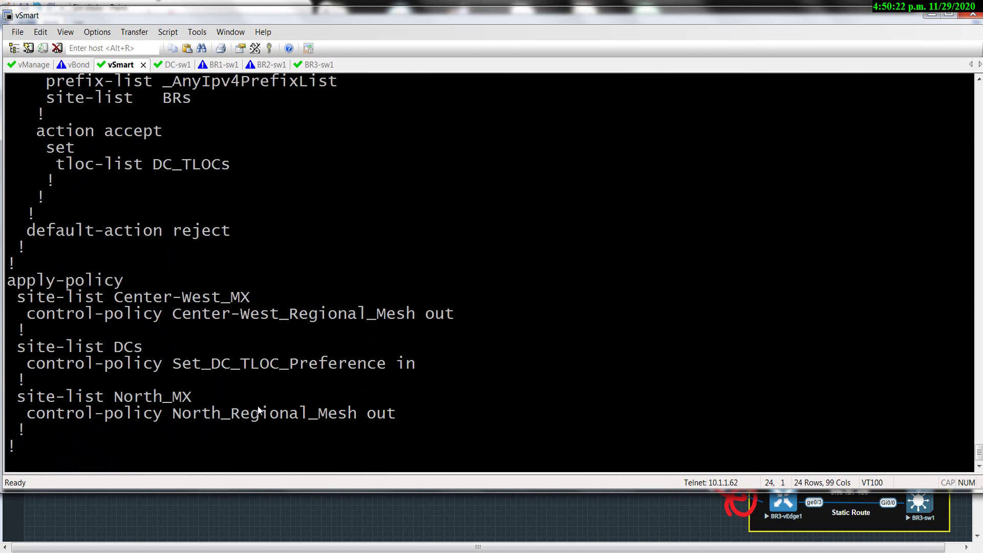
Highlight the Center-West_MX site list and the Center-West_Regional_Mesh policy name.
drag(454, 314, 328, 314)
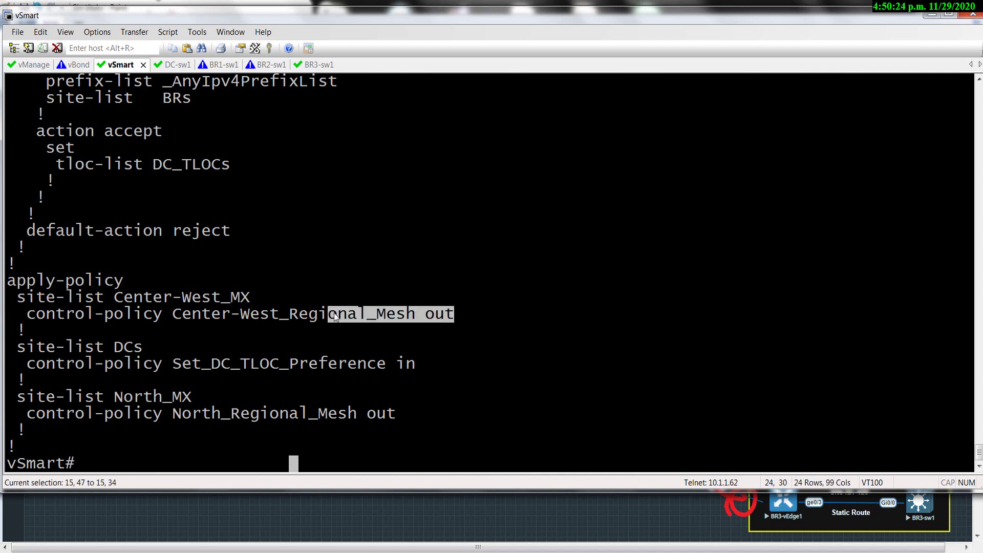
drag(251, 301, 144, 301)
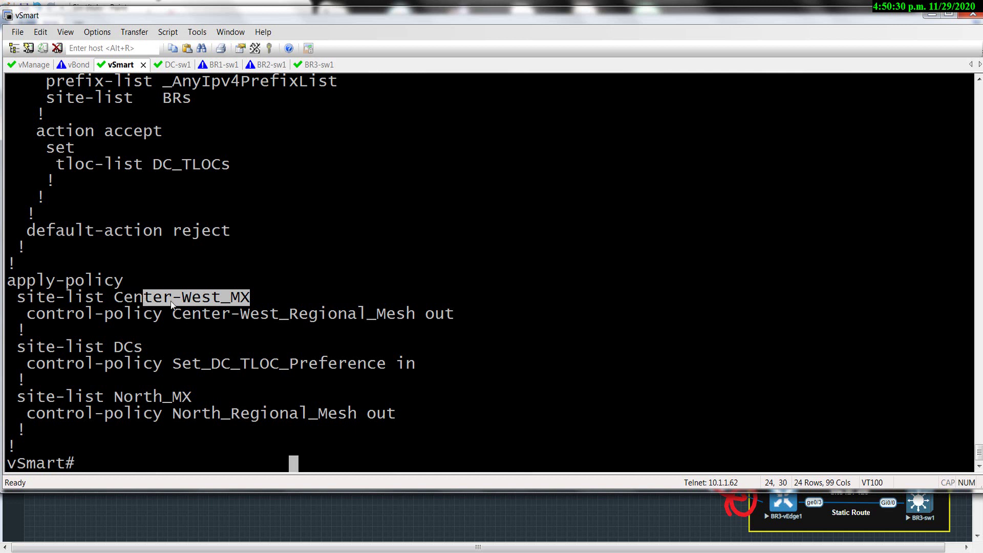
drag(396, 316, 241, 316)
click(174, 395)
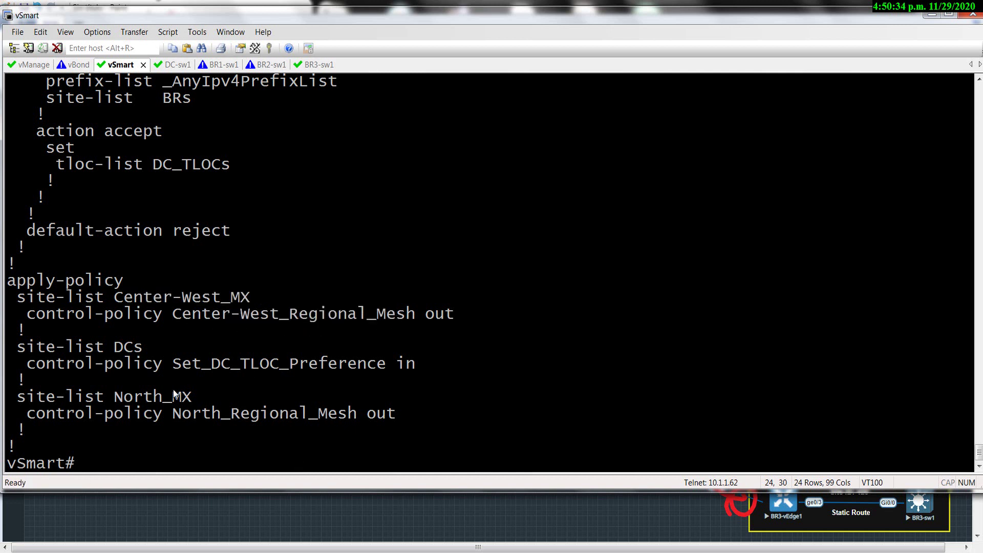
Highlight the North_MX and DCs site lists and the Set_DC_TLOC_Preference policy.
drag(328, 415, 10, 416)
drag(177, 363, 240, 366)
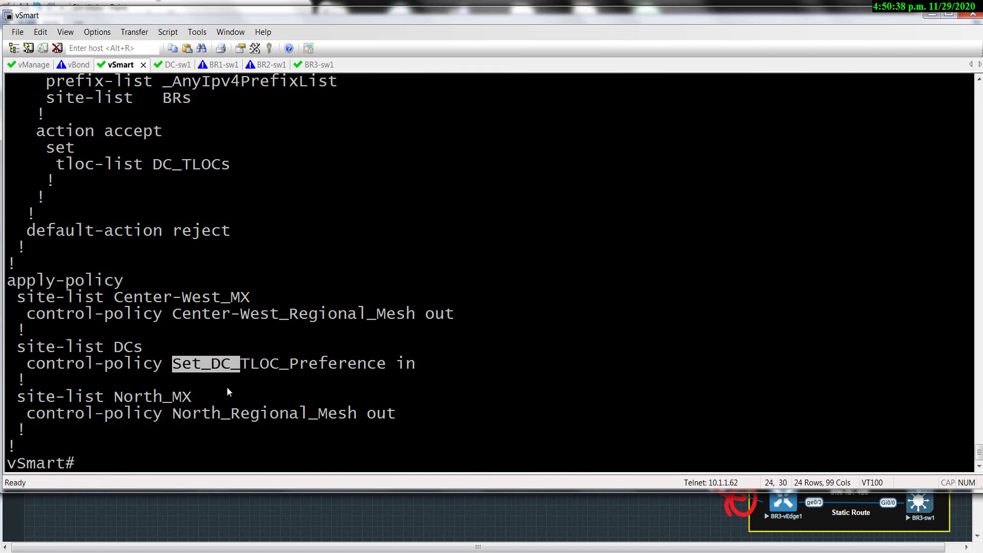
drag(141, 350, 105, 351)
drag(170, 364, 254, 371)
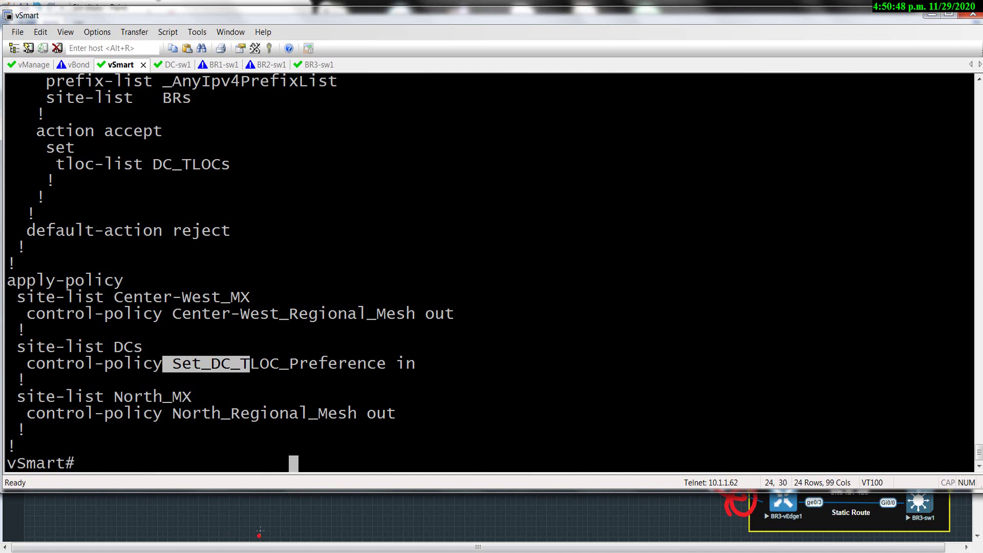
key(alt+Tab)
Show BR1-vEdge1's unfiltered real-time BFD Sessions and highlight the sessions to the data center.
mouse_move(23, 140)
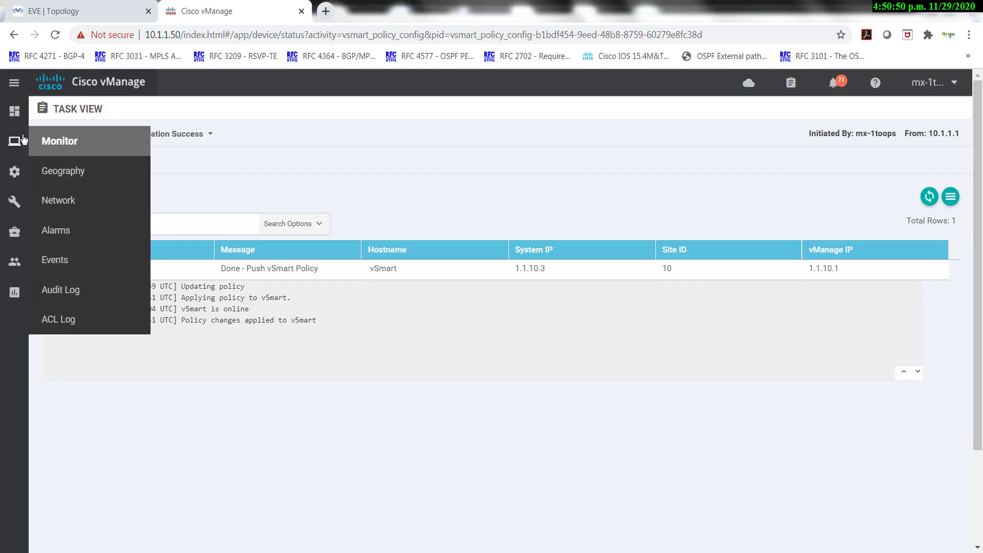
click(49, 204)
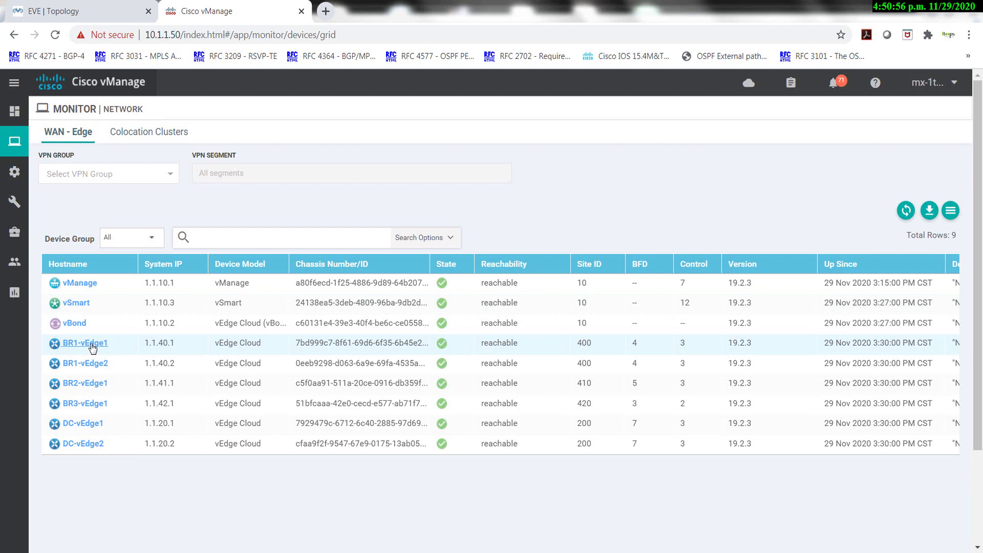
click(93, 348)
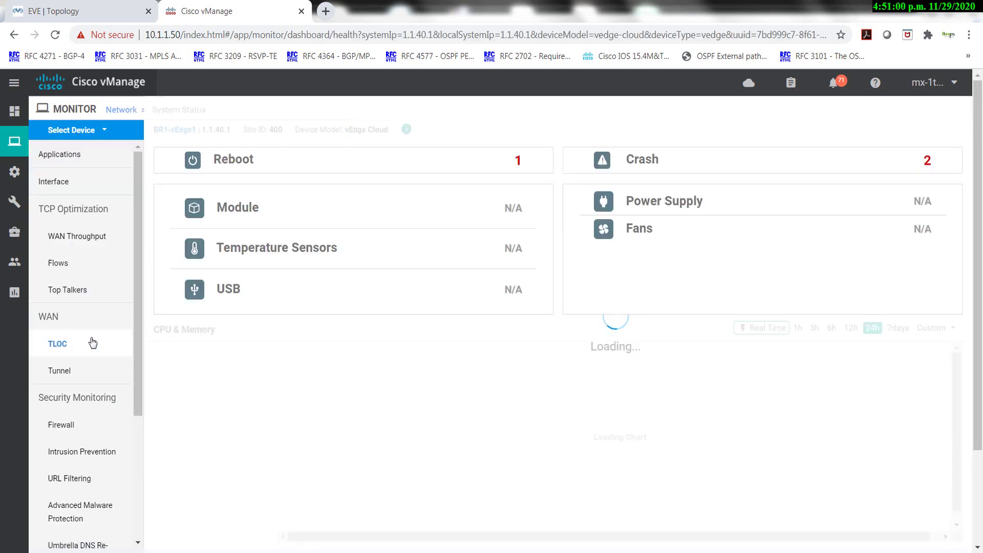
scroll(70, 382, down, 3)
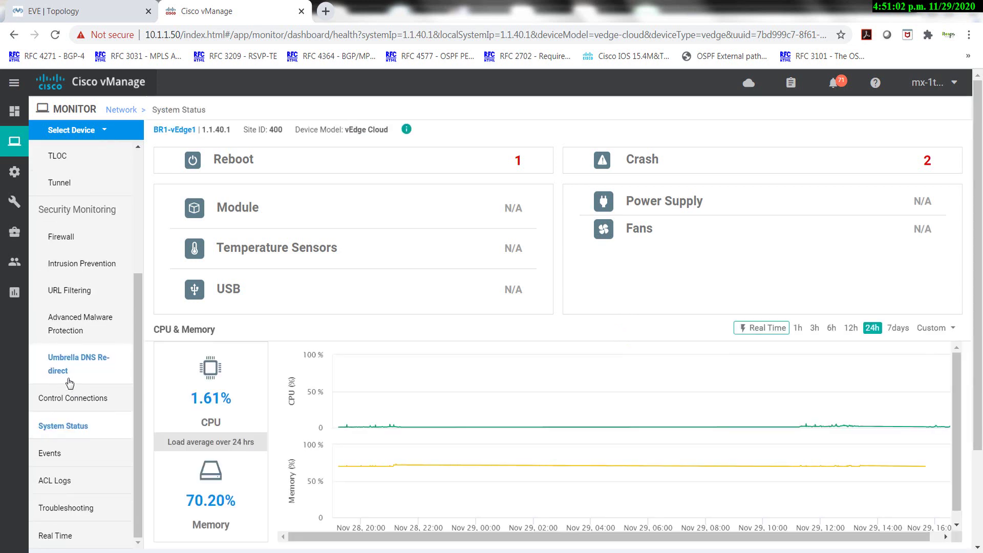
click(55, 542)
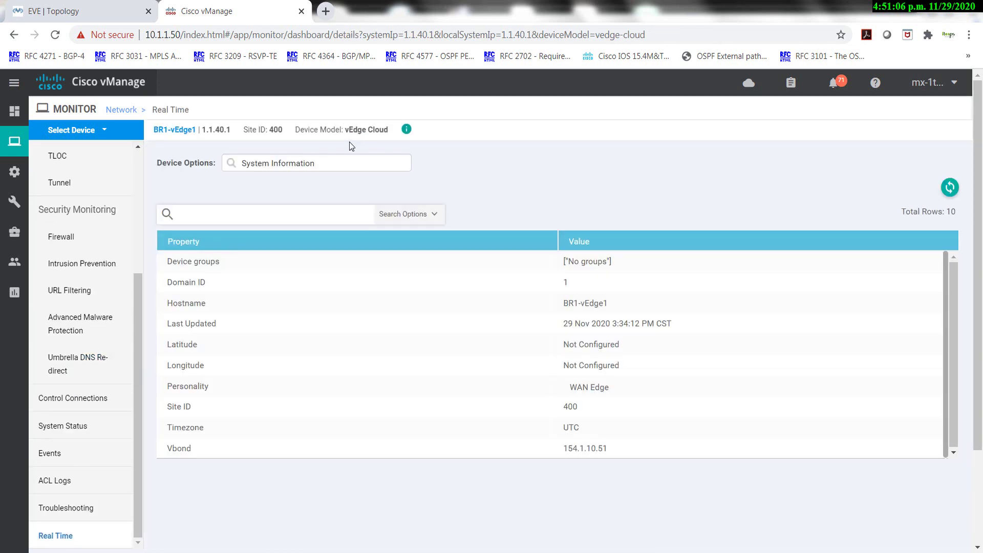
click(314, 165)
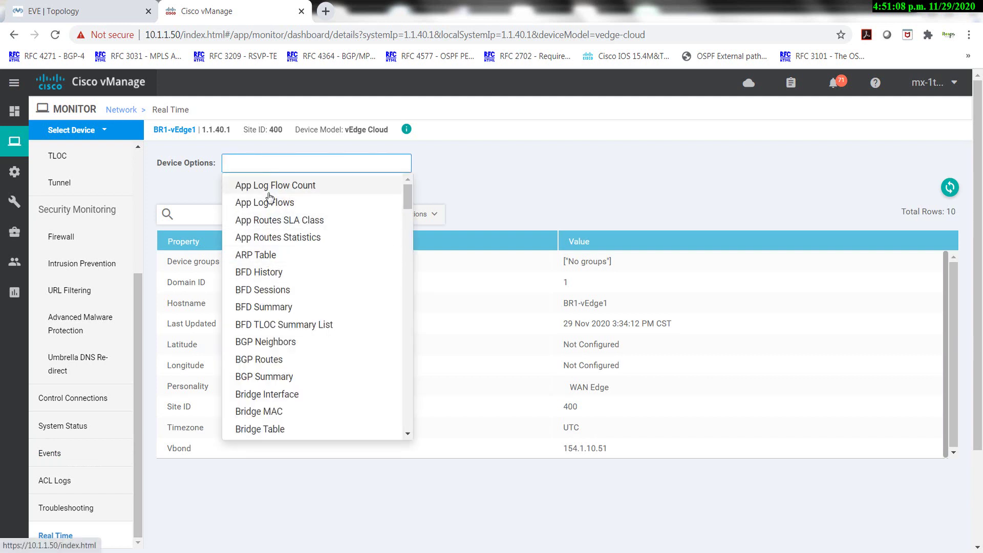
click(245, 290)
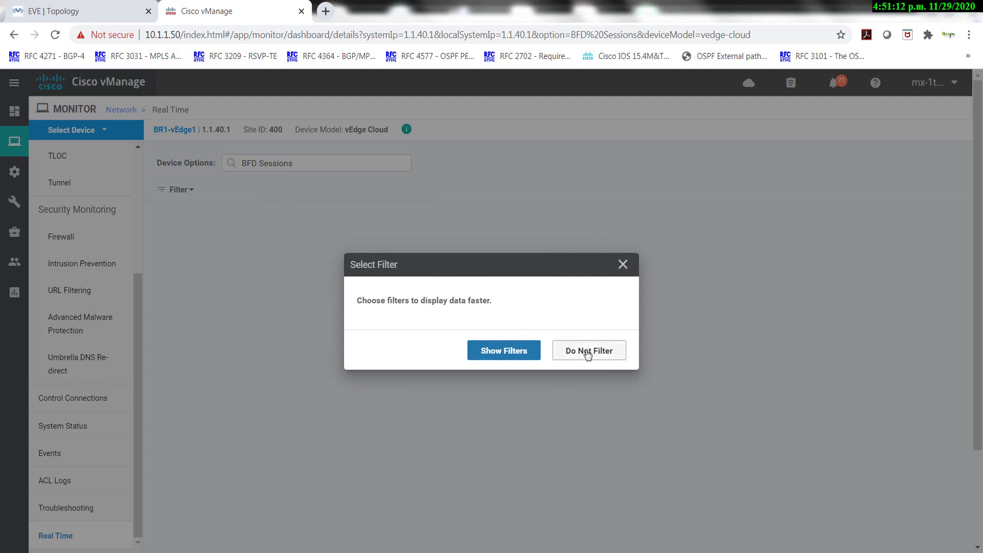
click(588, 353)
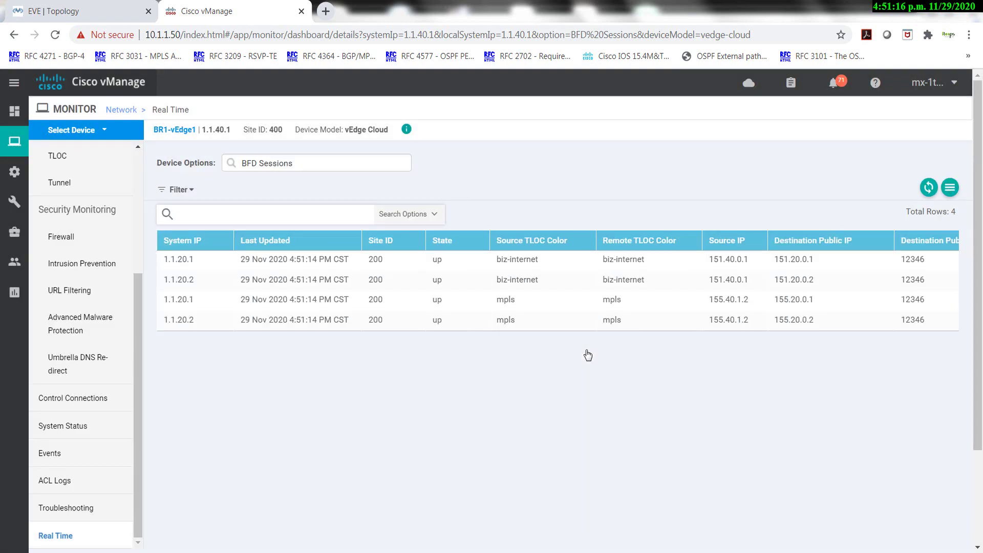
drag(226, 327, 236, 379)
View BR2-vEdge1's BFD sessions and highlight the biz-internet session to 1.1.42.1.
click(102, 132)
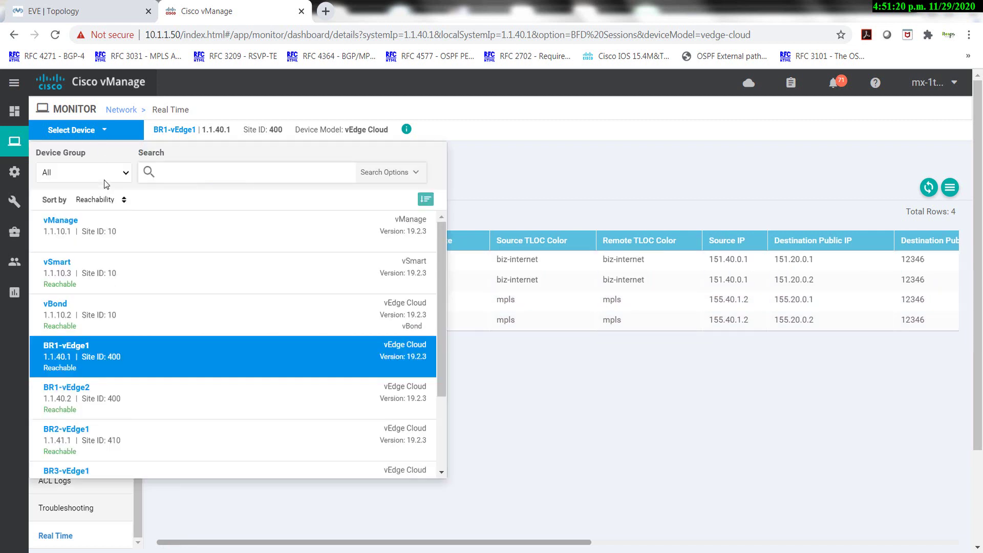
click(82, 443)
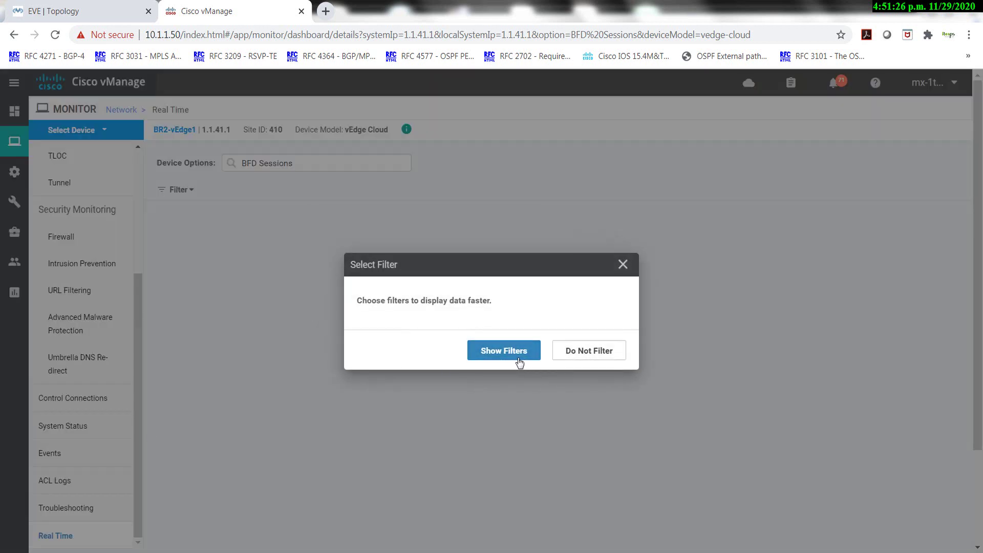
click(616, 355)
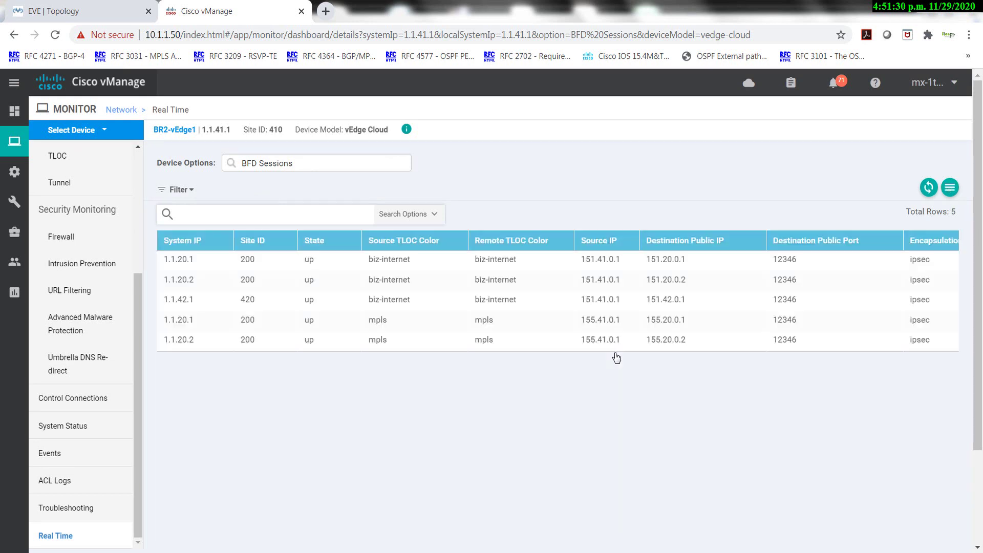
drag(193, 299, 172, 299)
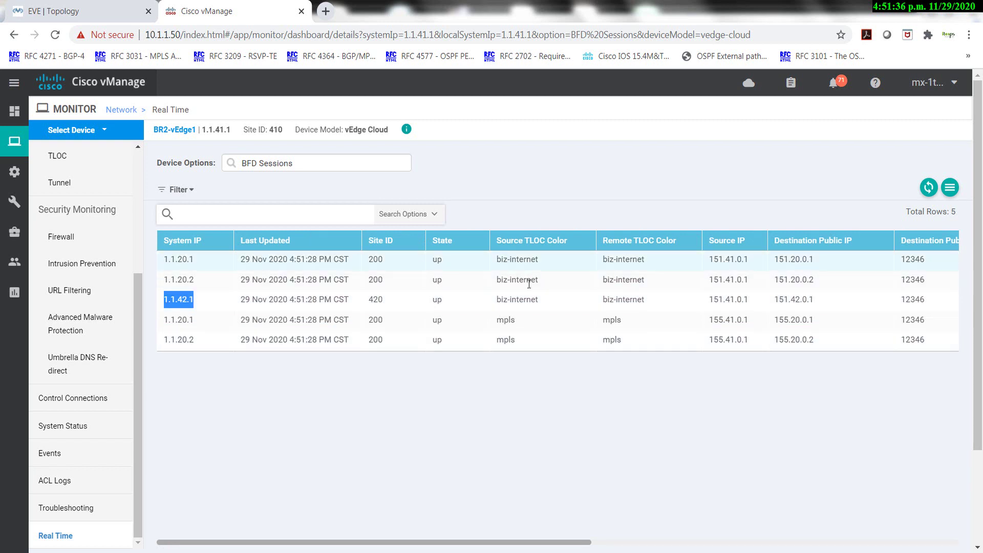
drag(538, 299, 504, 302)
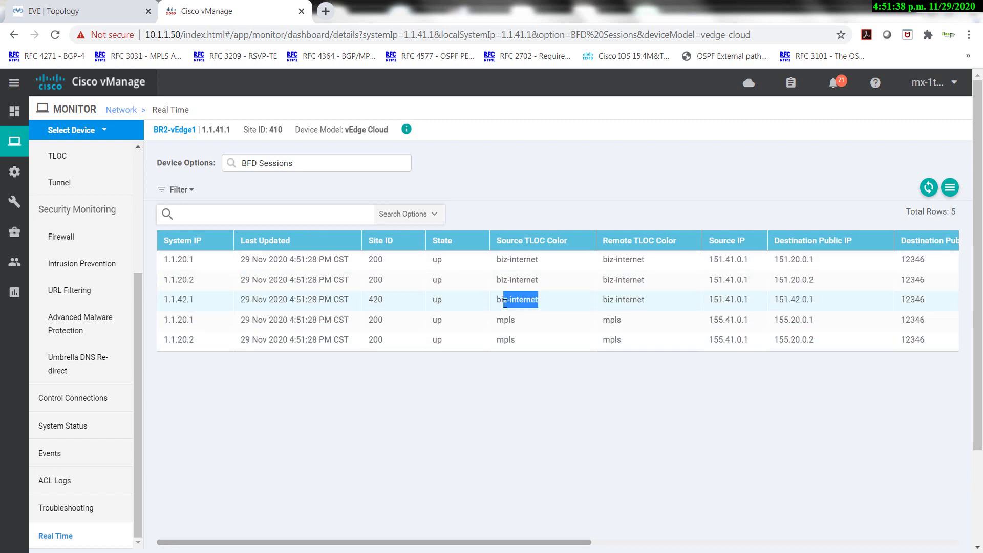
View BR3-vEdge1's BFD sessions and highlight the session to 1.1.41.1 at site 410.
click(109, 130)
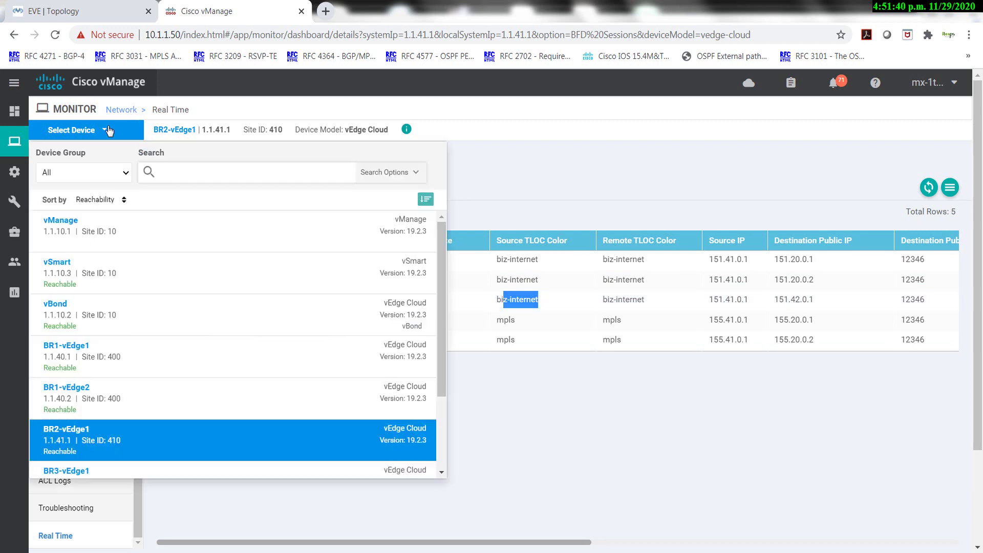
scroll(109, 323, down, 4)
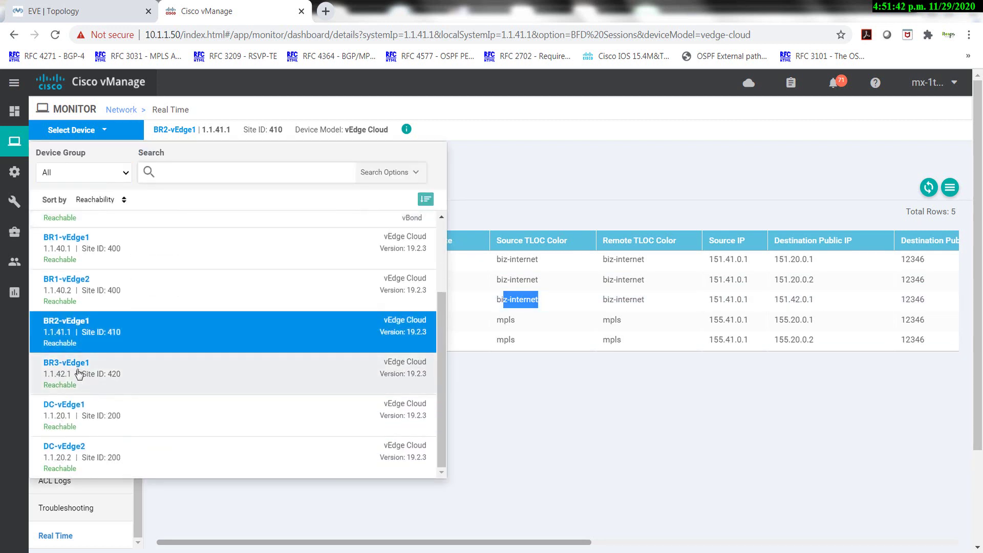
click(79, 374)
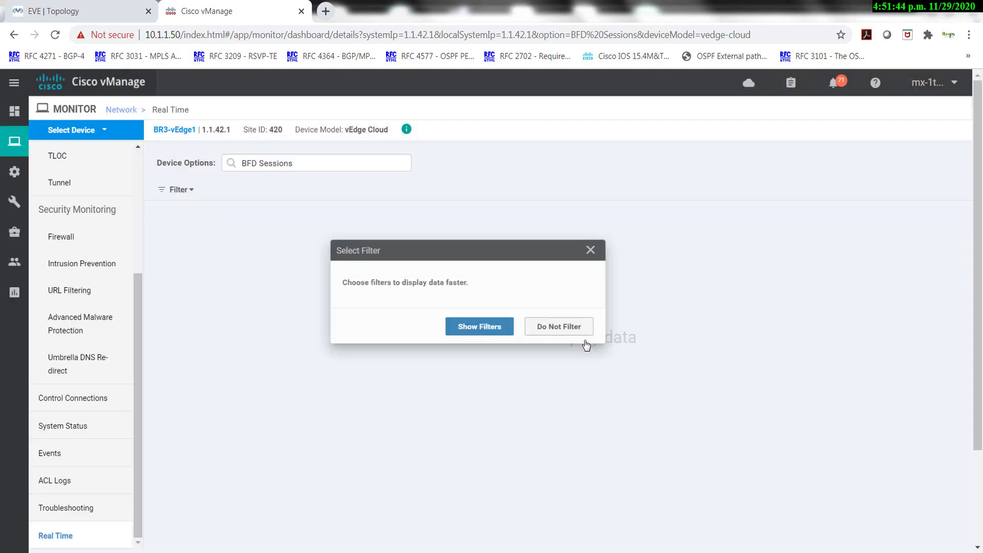
click(571, 326)
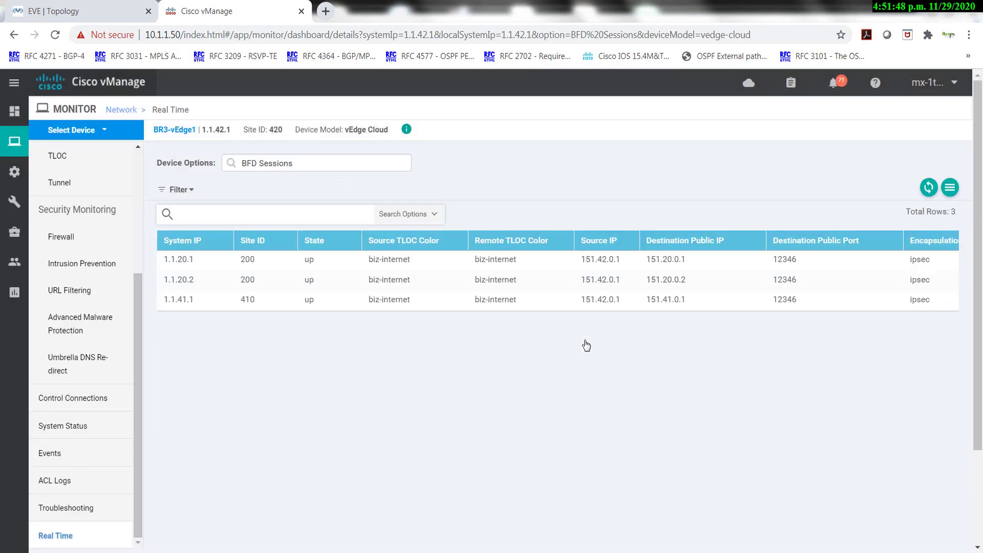
double_click(166, 301)
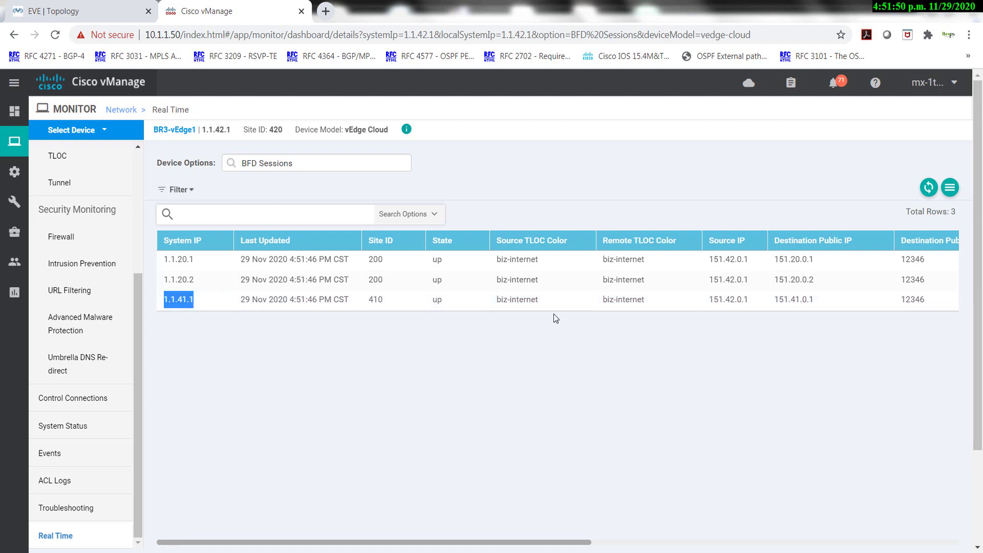
click(520, 344)
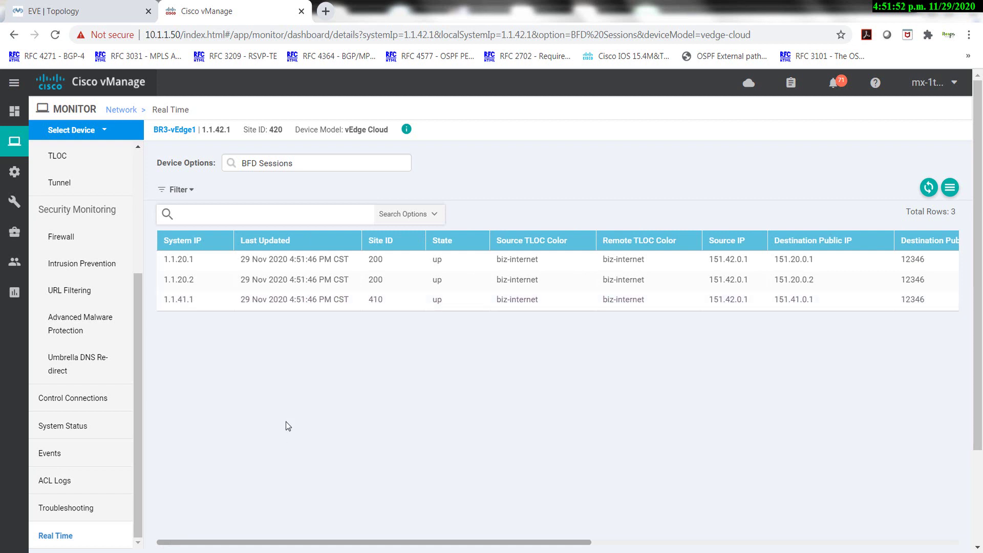
Run 'sh ip int b' on BR2-sw1 and pick out Loopback1003's address 192.41.3.1.
key(alt+Tab)
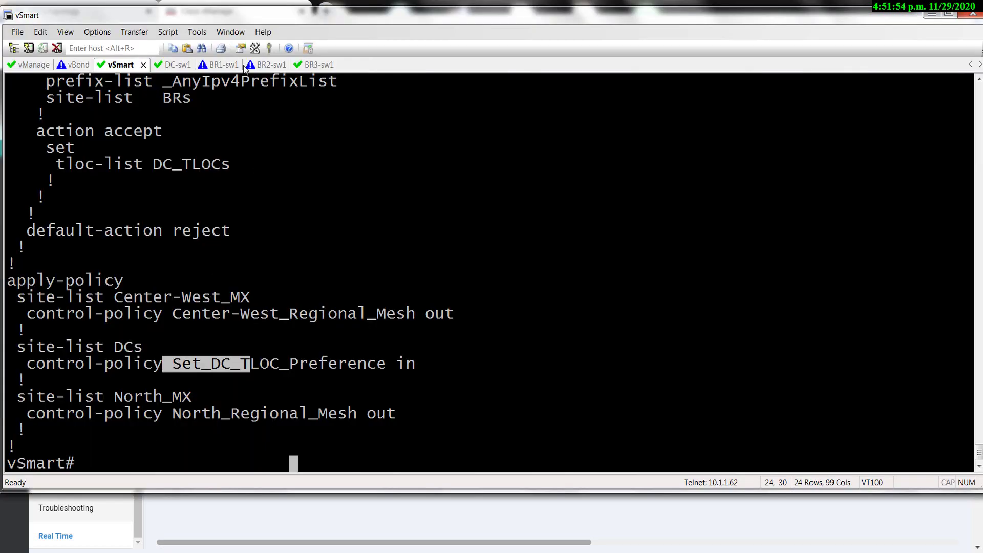
click(313, 65)
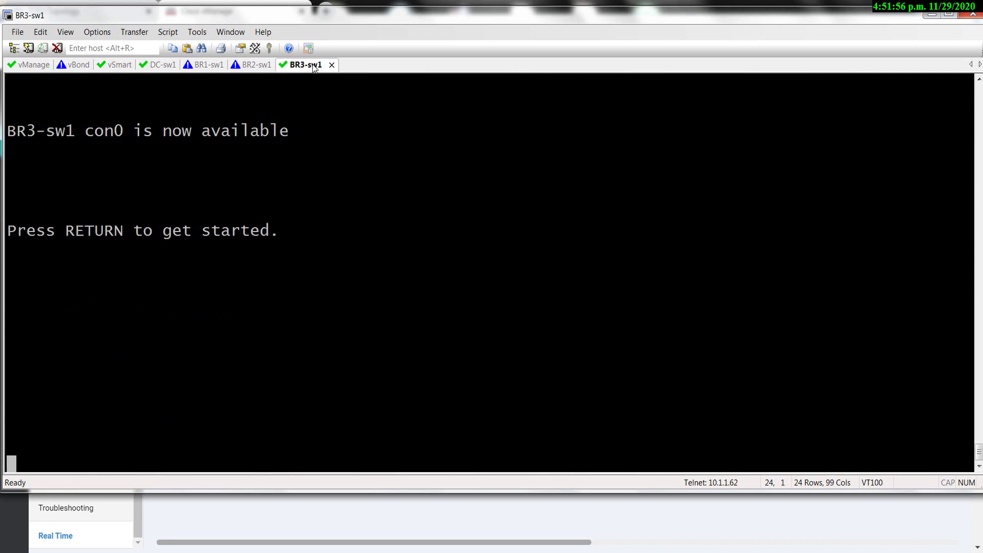
click(251, 66)
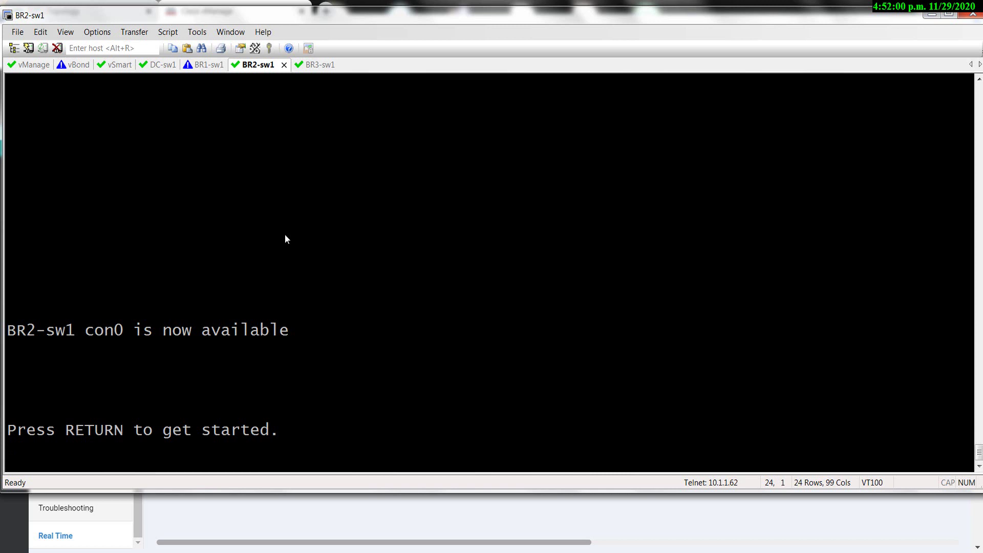
key(Return)
text(sh ip int b)
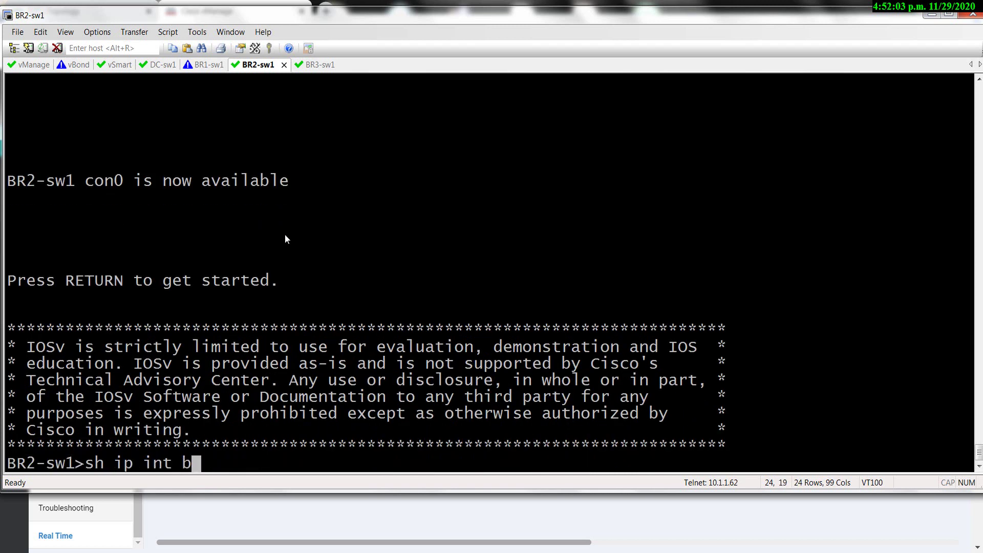
key(Return)
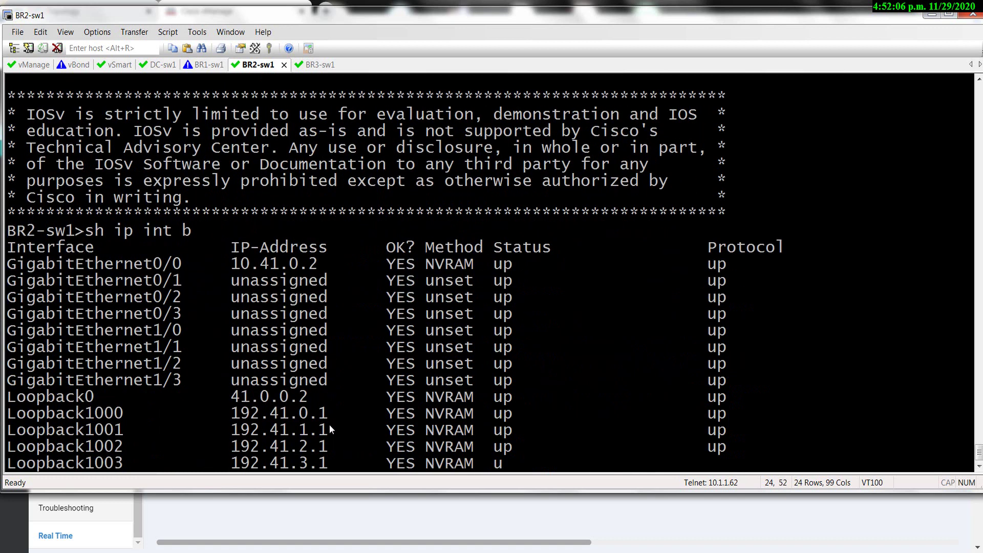
drag(322, 413, 232, 413)
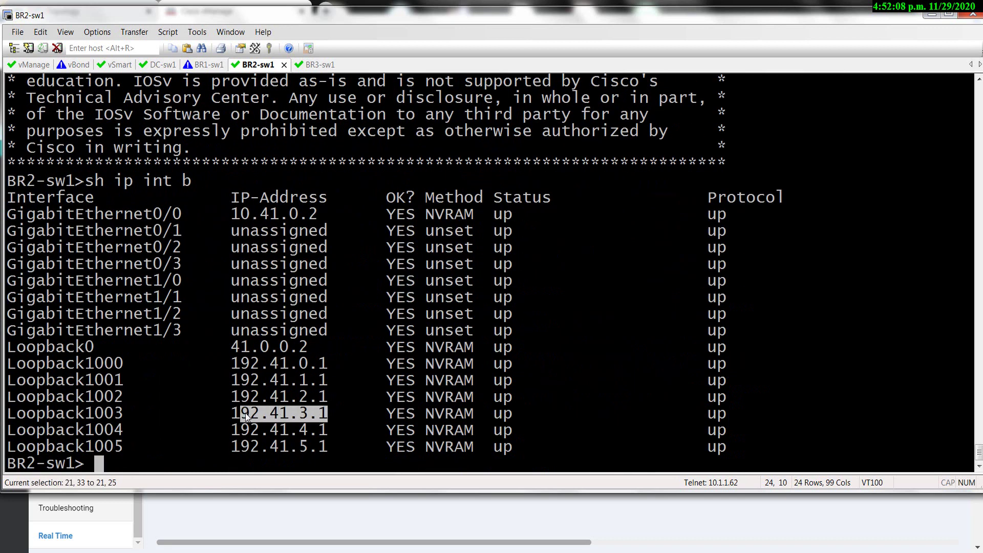
click(314, 66)
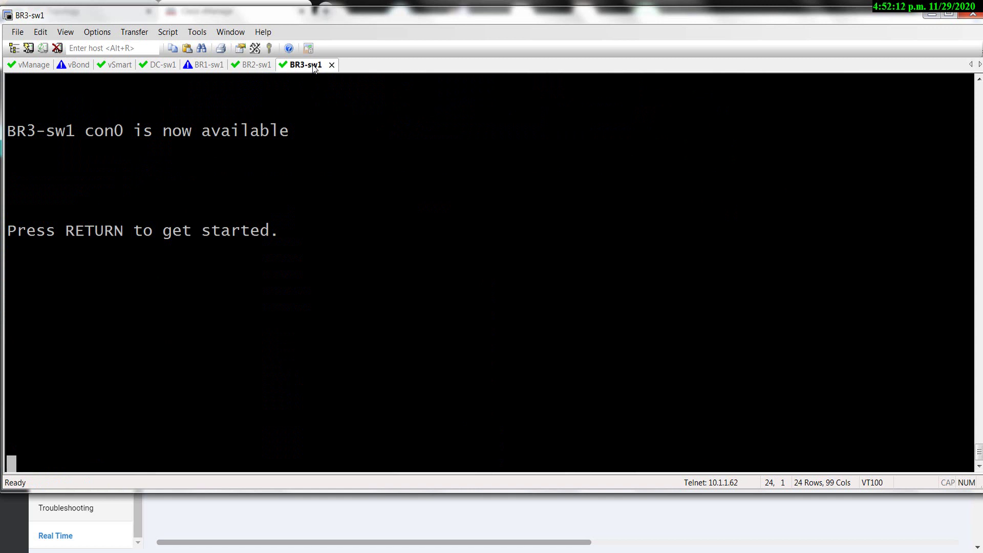
Enable BR3-sw1 and attempt a traceroute to 192.41.3.1.
key(Return)
text(en)
key(Return)
text(tracc)
key(Tab)
text(192.41.3.1)
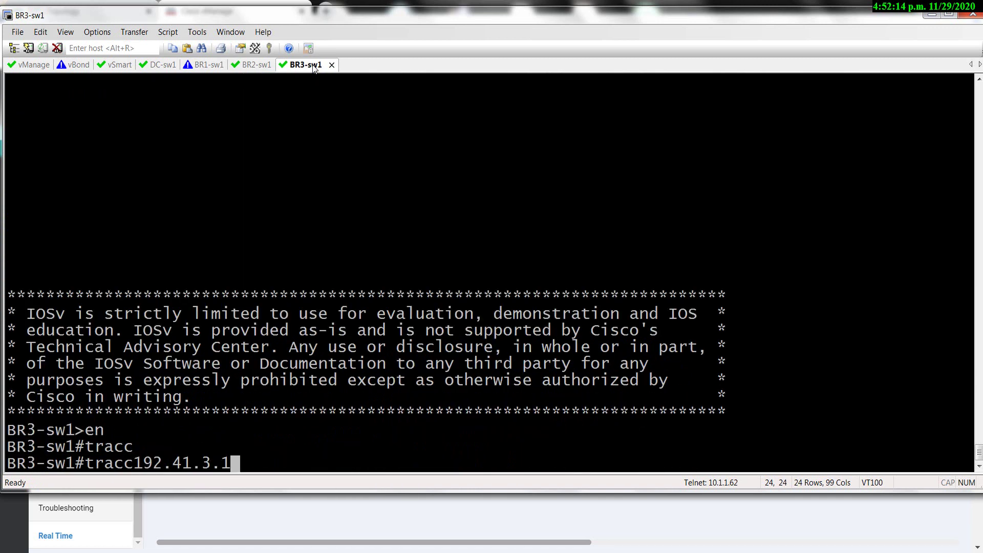
key(Return)
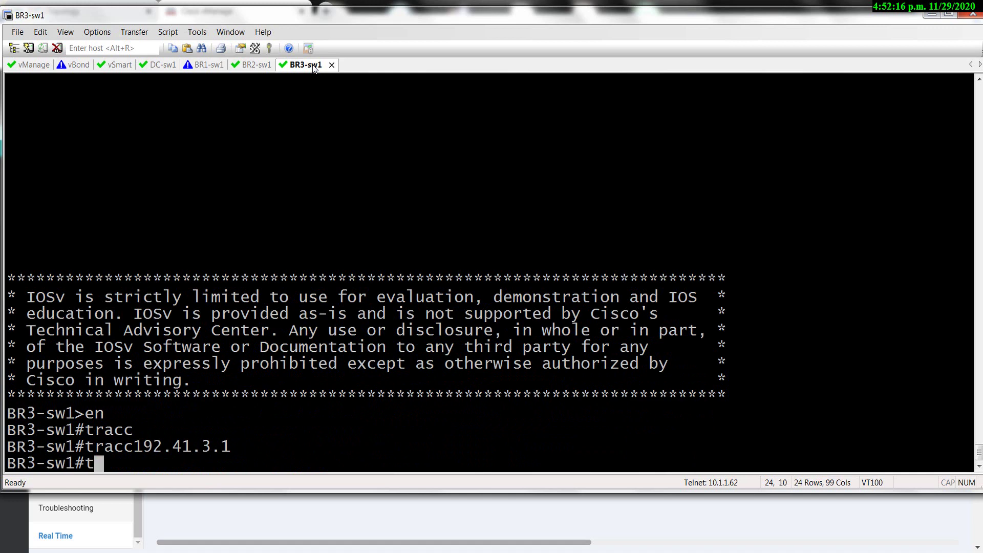
Traceroute 192.41.3.1 from BR3-sw1 and mark hop 2's address 41.0.0.1.
text(trac)
key(Tab)
text(192.41.3.1)
key(Return)
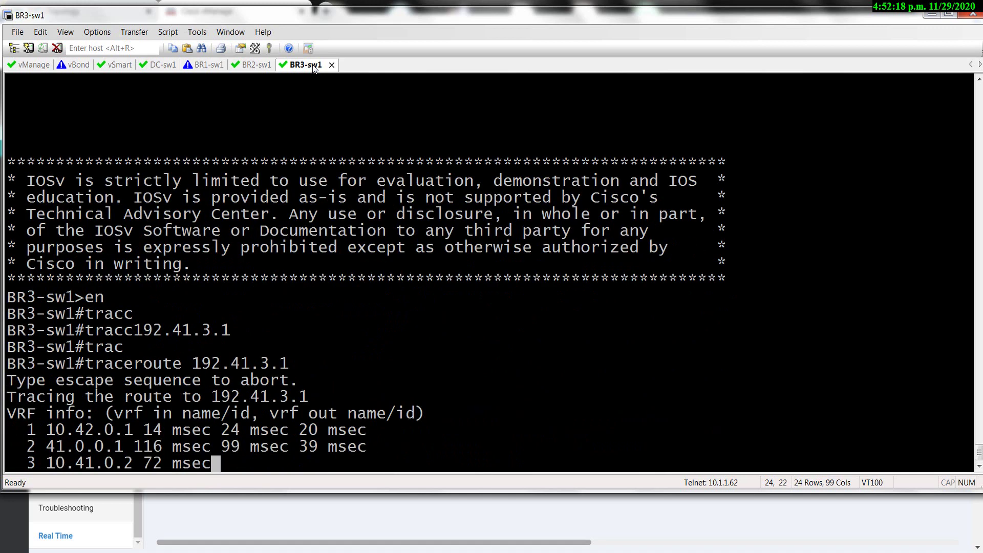
drag(47, 447, 150, 447)
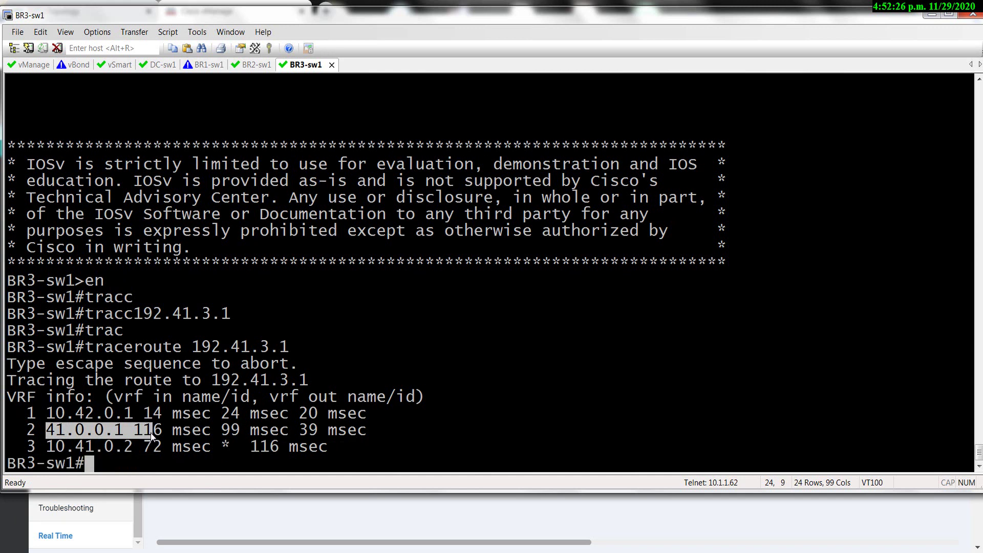
click(210, 65)
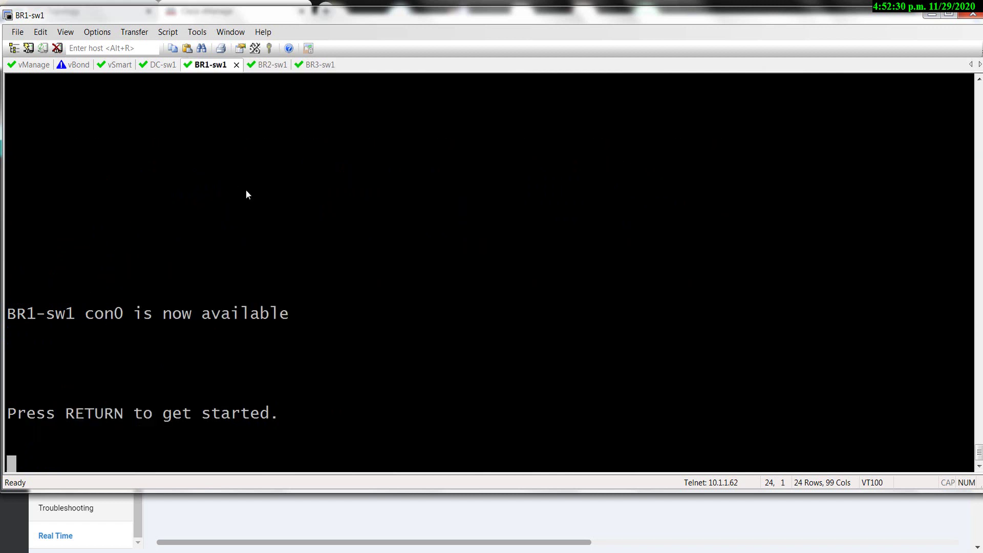
Run 'sh ip int b' on BR1-sw1 and pick out Loopback1000's address 192.40.0.1.
key(Return)
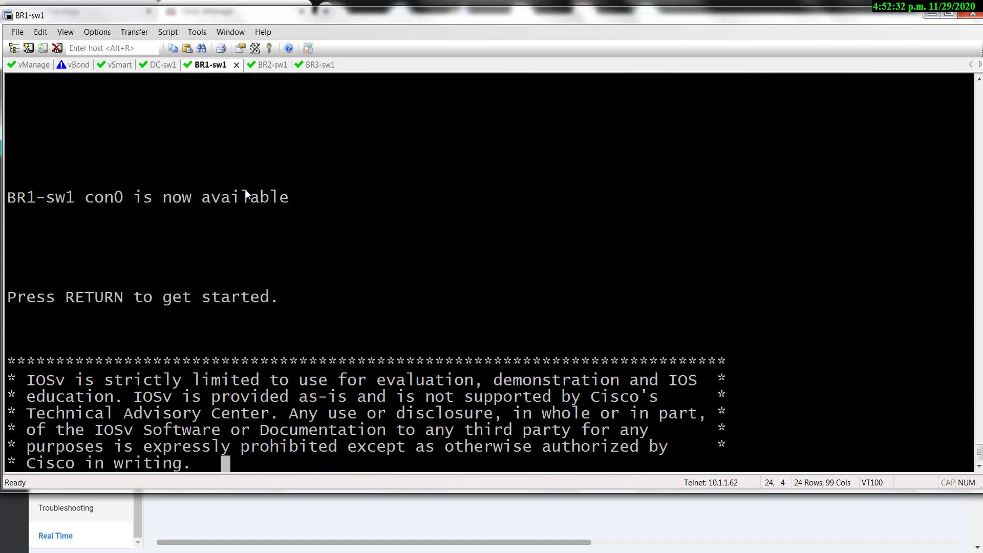
text(sh ip int b)
key(Return)
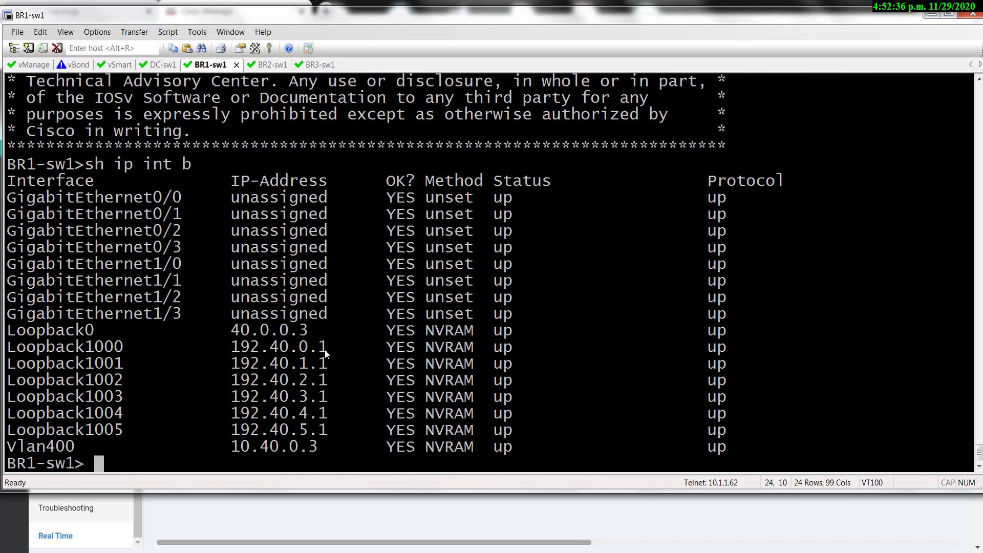
drag(328, 344, 266, 351)
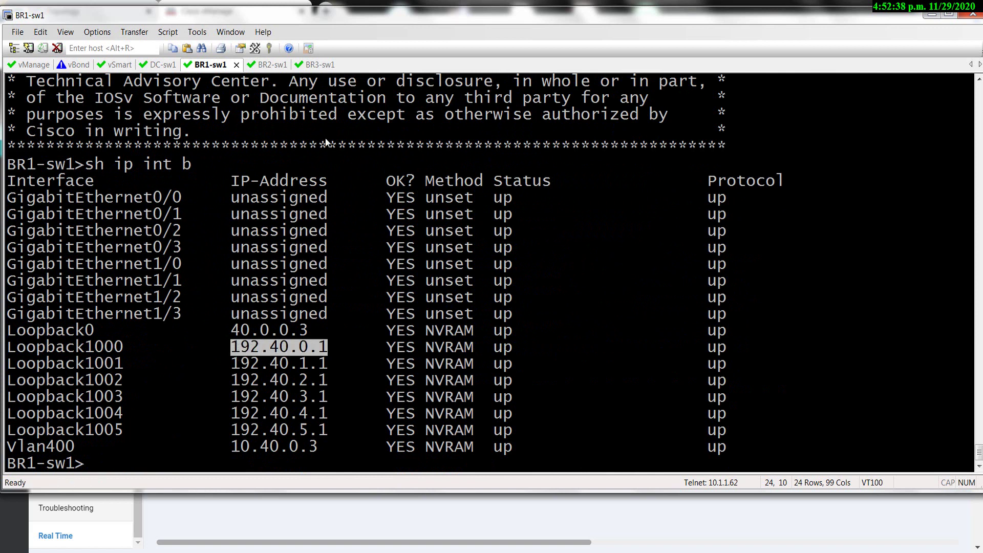
Traceroute 192.40.0.1 from BR3-sw1 and mark hop 2's address 20.0.0.1.
click(316, 65)
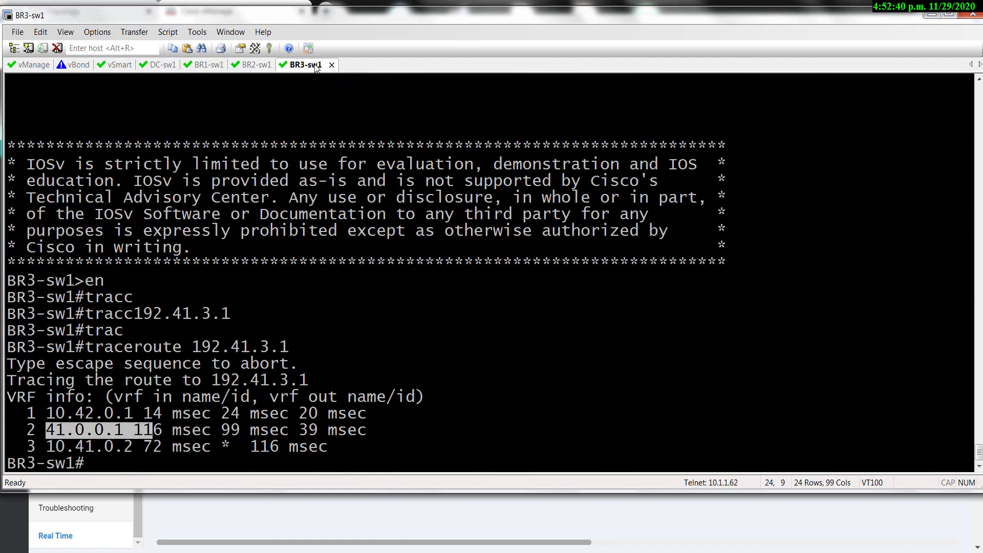
text(trac)
key(Tab)
text(192.40.0.1)
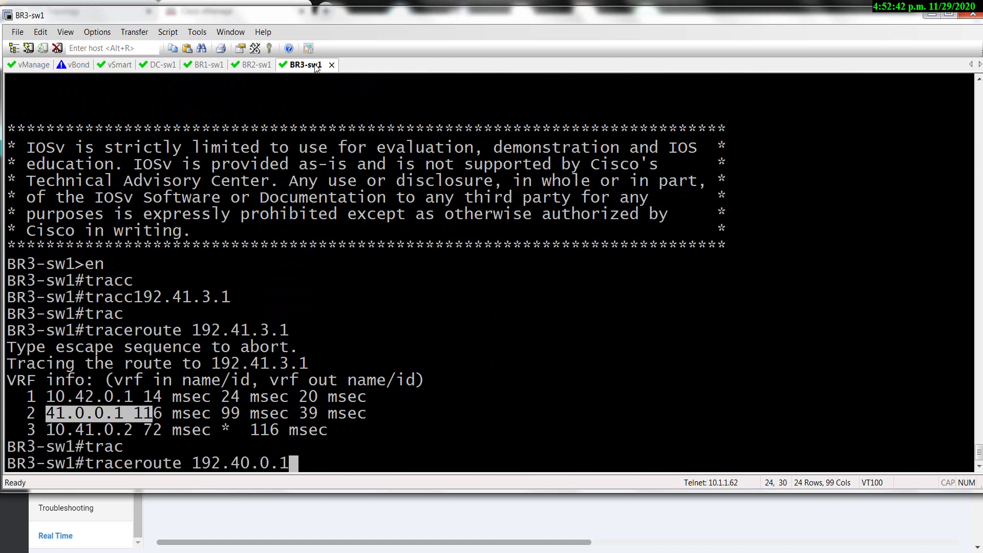
key(Return)
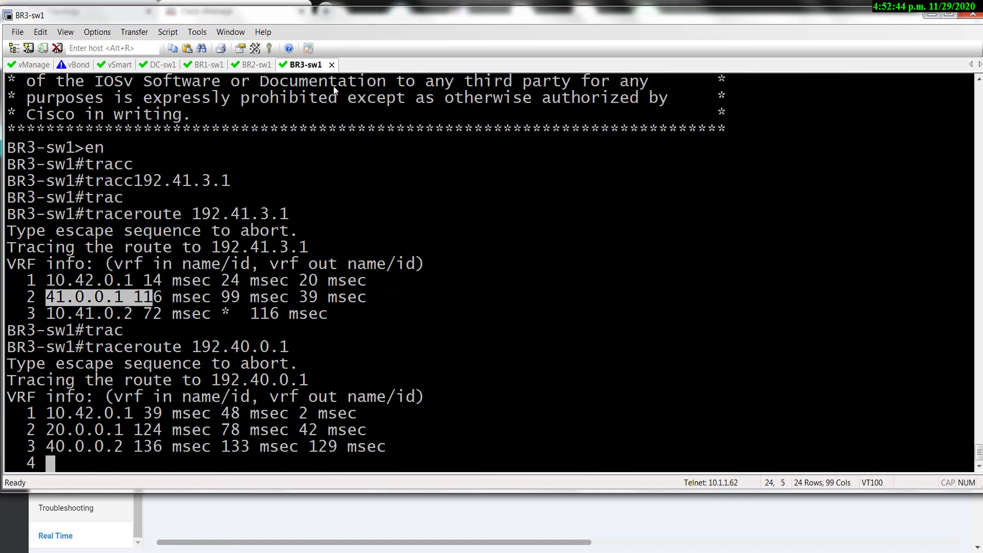
drag(52, 435, 124, 432)
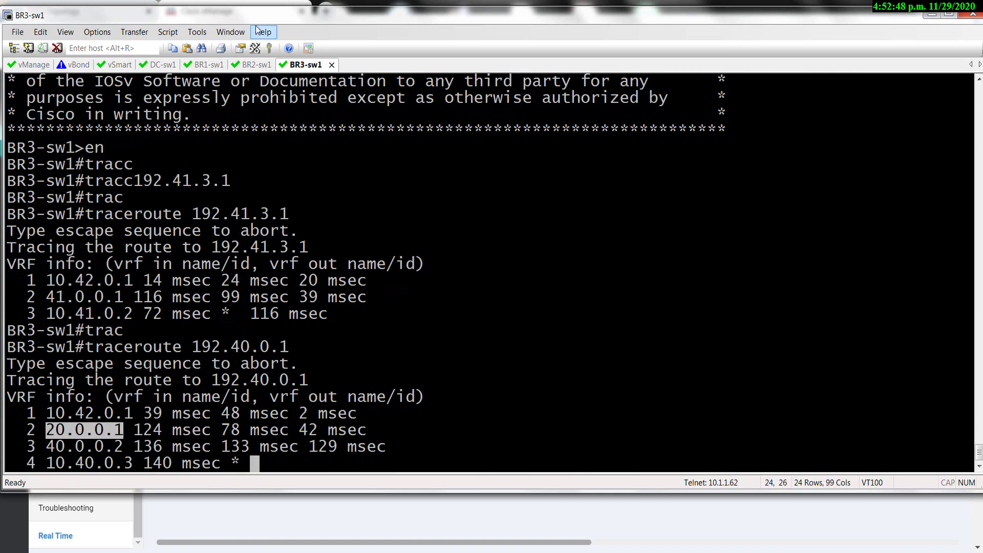
click(208, 65)
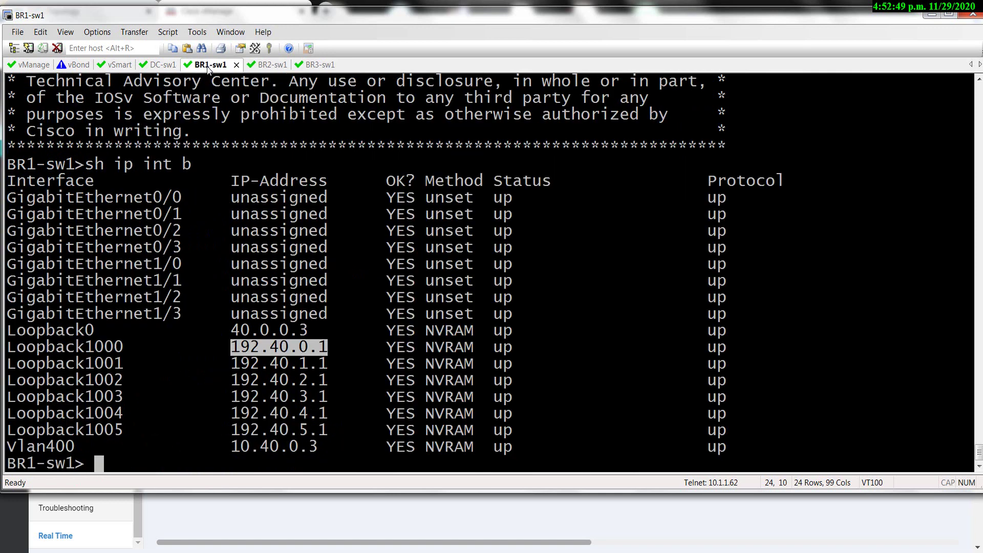
Enable BR1-sw1 and traceroute BR2's Loopback1000 address 192.41.0.1.
click(270, 65)
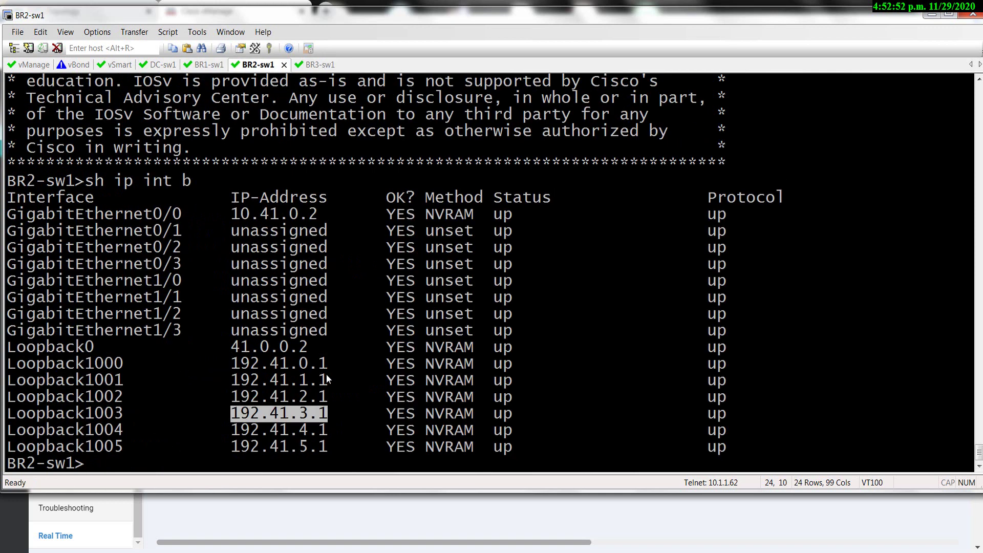
drag(328, 364, 231, 364)
click(210, 66)
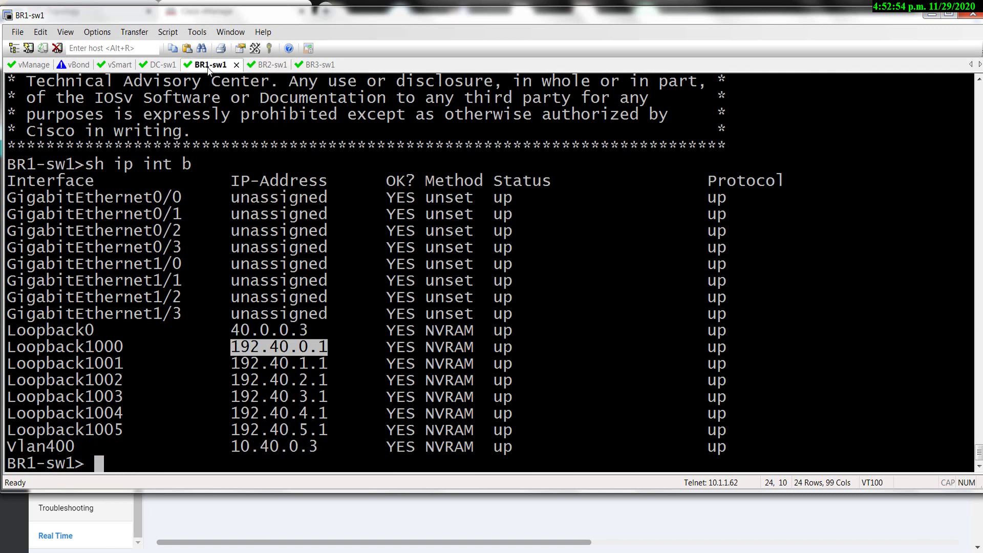
text(en)
key(Return)
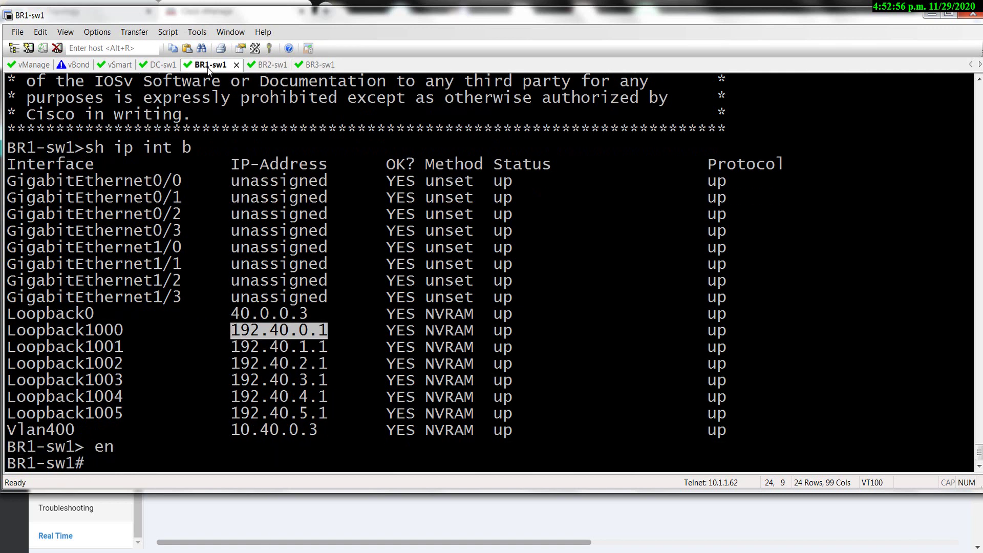
text(trac)
key(Tab)
text(192.41.0.1)
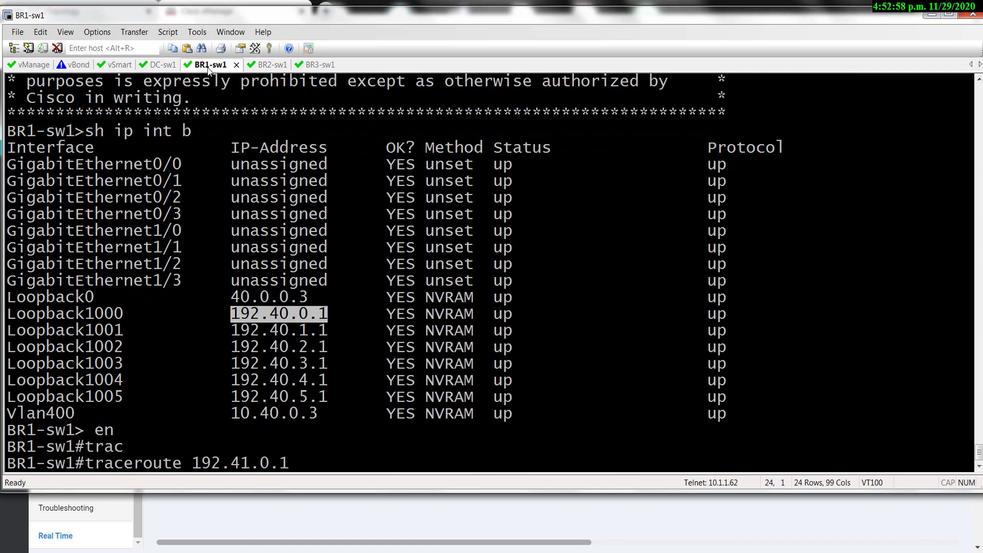
key(Return)
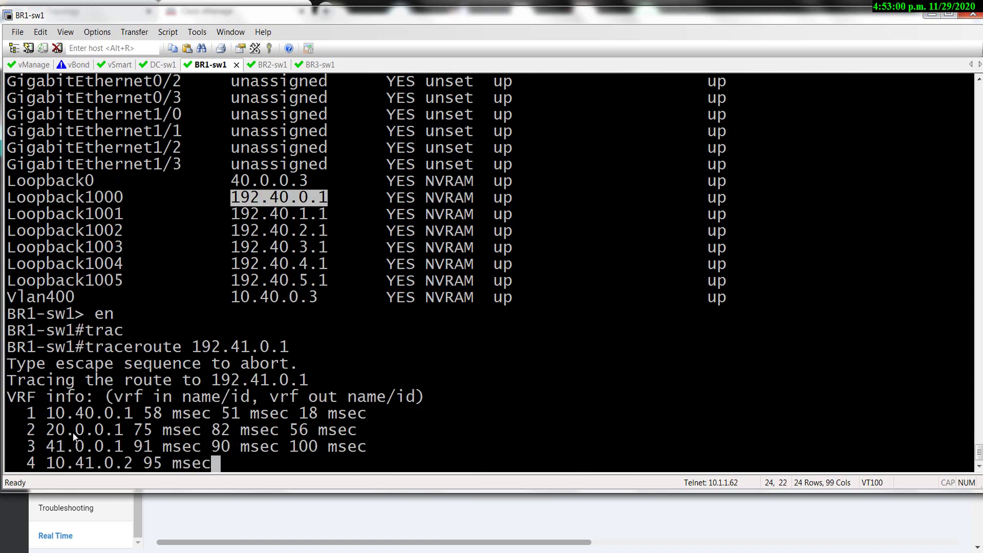
drag(46, 429, 110, 429)
drag(289, 347, 210, 347)
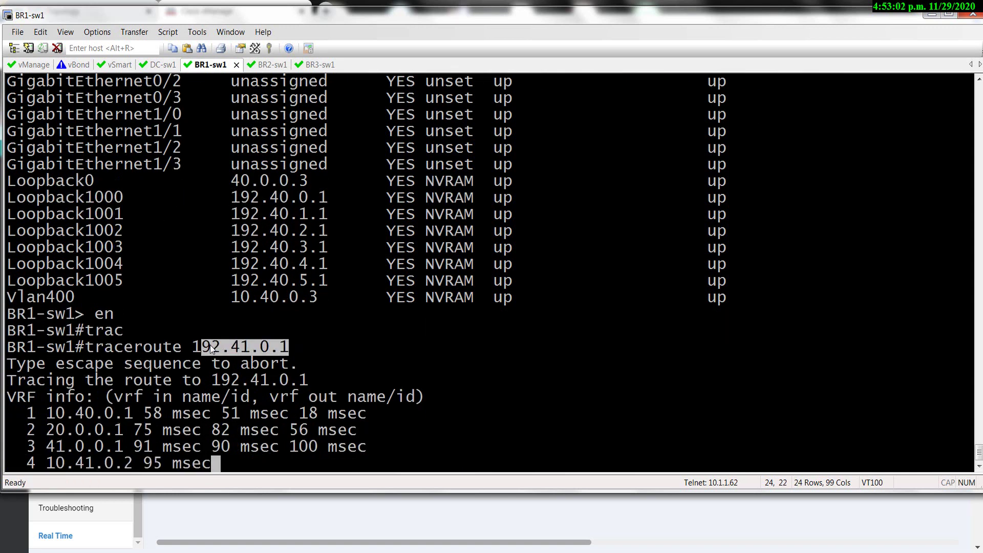
Run 'sh ip int b' on BR3-sw1 and pick out Loopback1004's address 192.42.4.1.
click(313, 68)
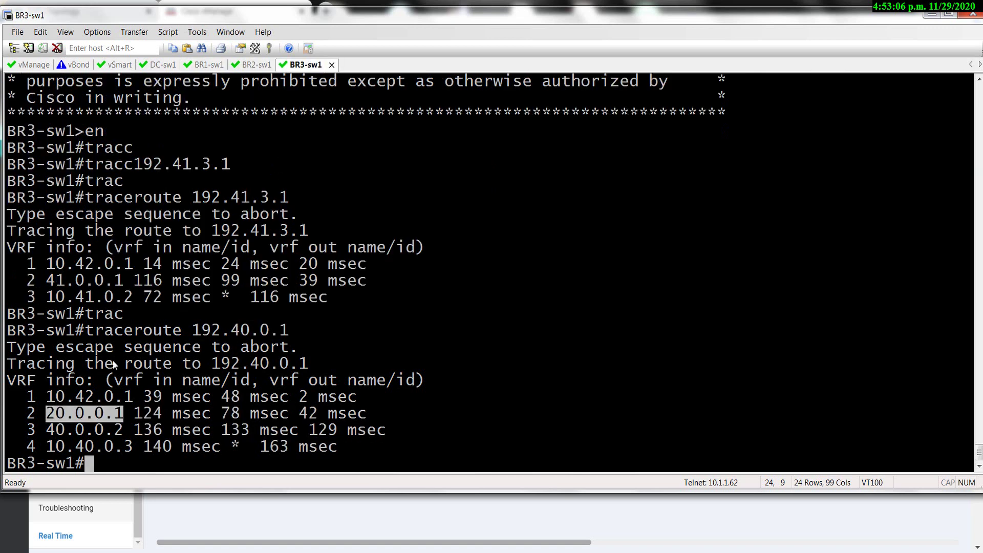
text(sh ip int b)
key(Return)
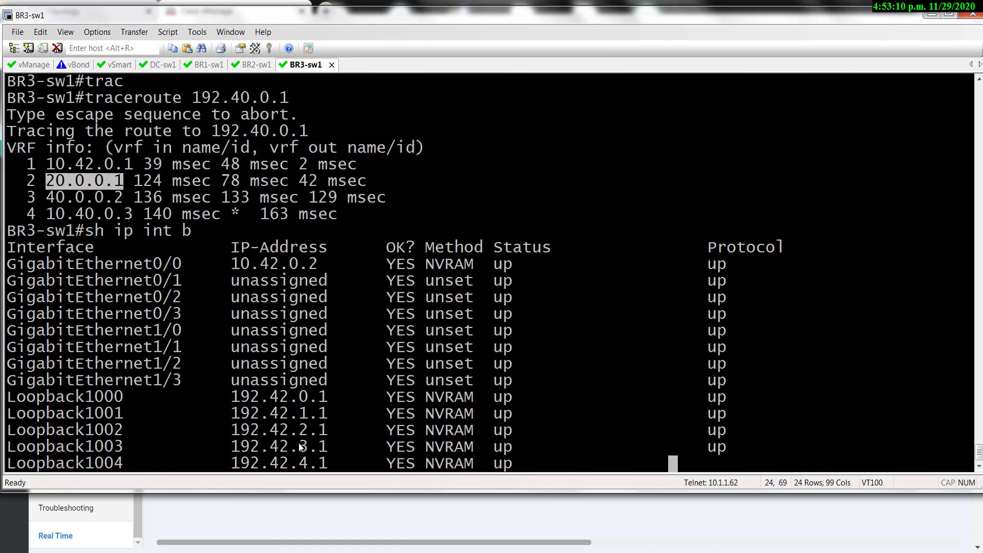
drag(347, 430, 230, 430)
key(ctrl+c)
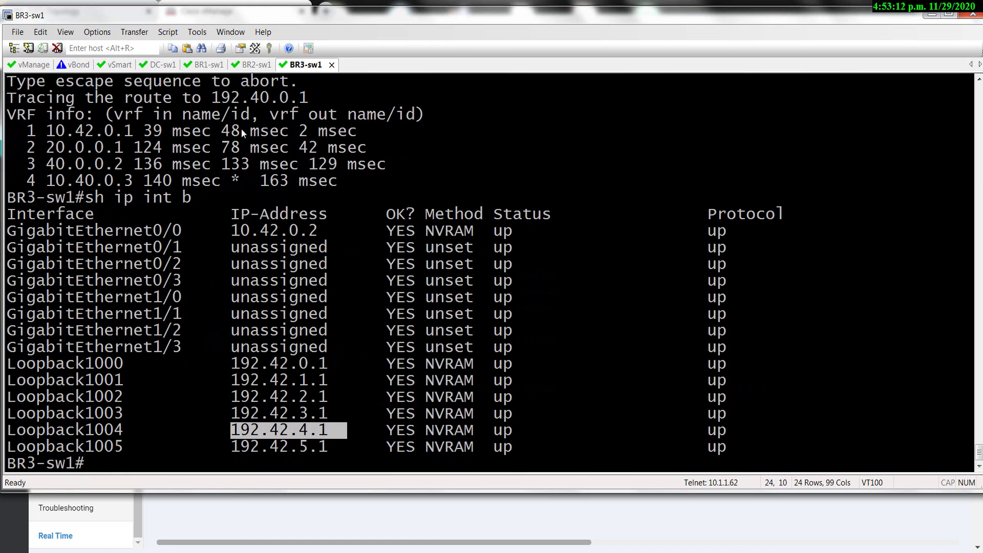
Start a traceroute from BR1-sw1 to the pasted address 192.42.4.1.
click(218, 65)
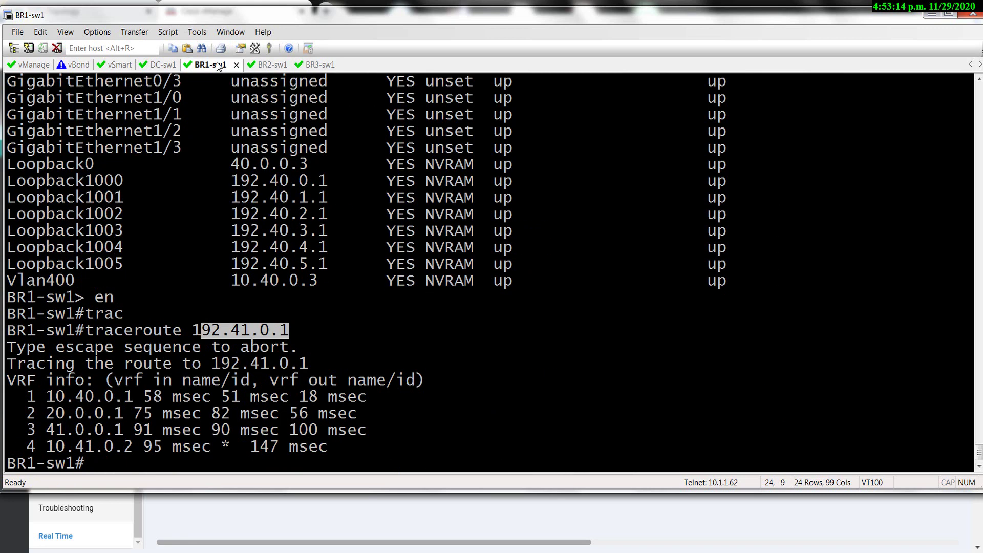
text(trac)
key(Tab)
text(1)
key(shift+Insert)
key(Return)
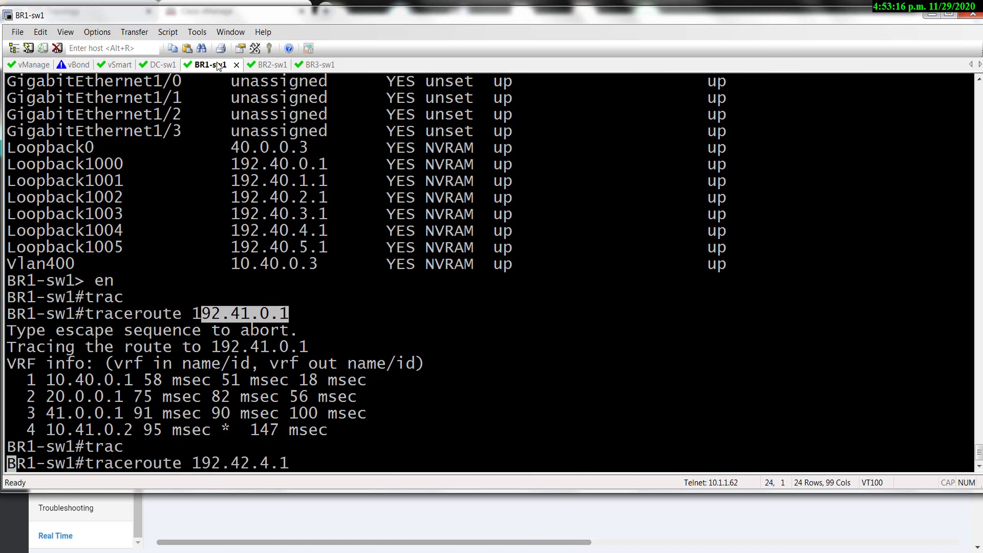